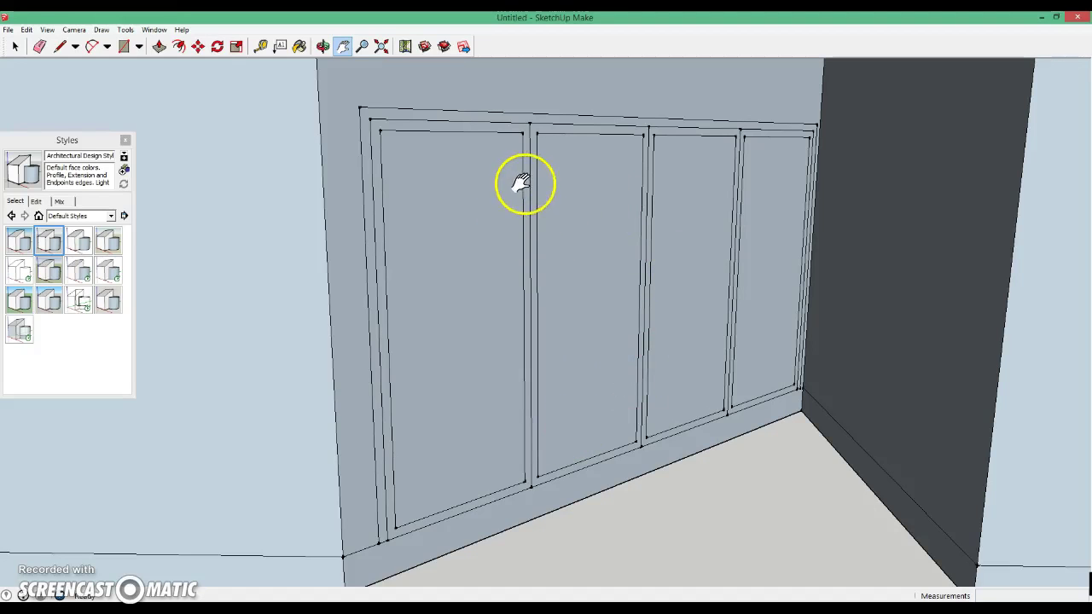
Switch from SketchUp to the browser showing the folding glass patio door reference photo
key(alt+Tab)
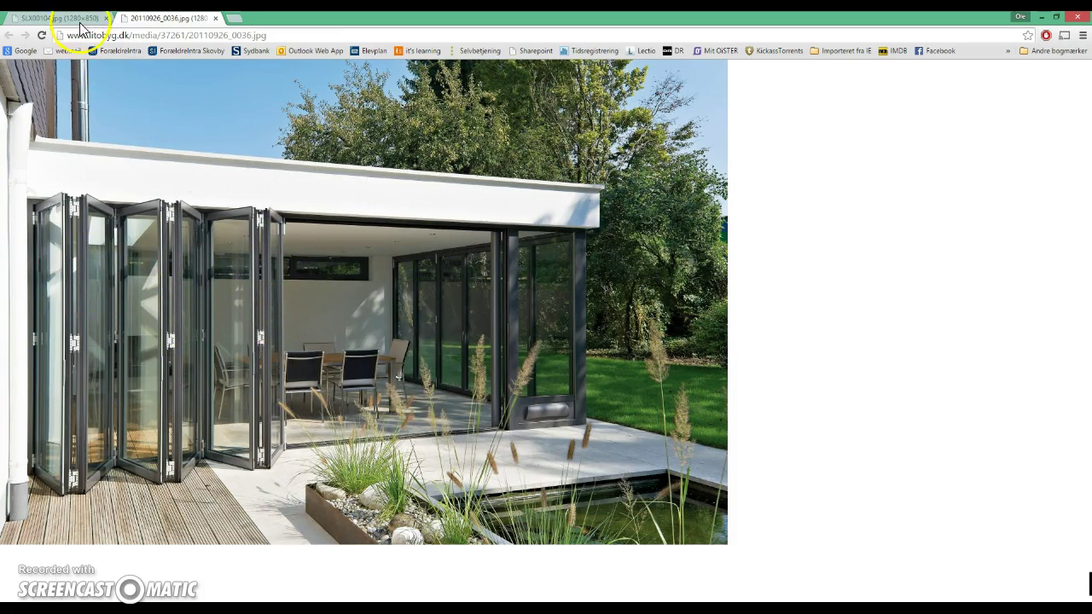
Compare the SLX00104.jpg and 20110926_0036.jpg glazed-door photos, then return to SketchUp
click(75, 18)
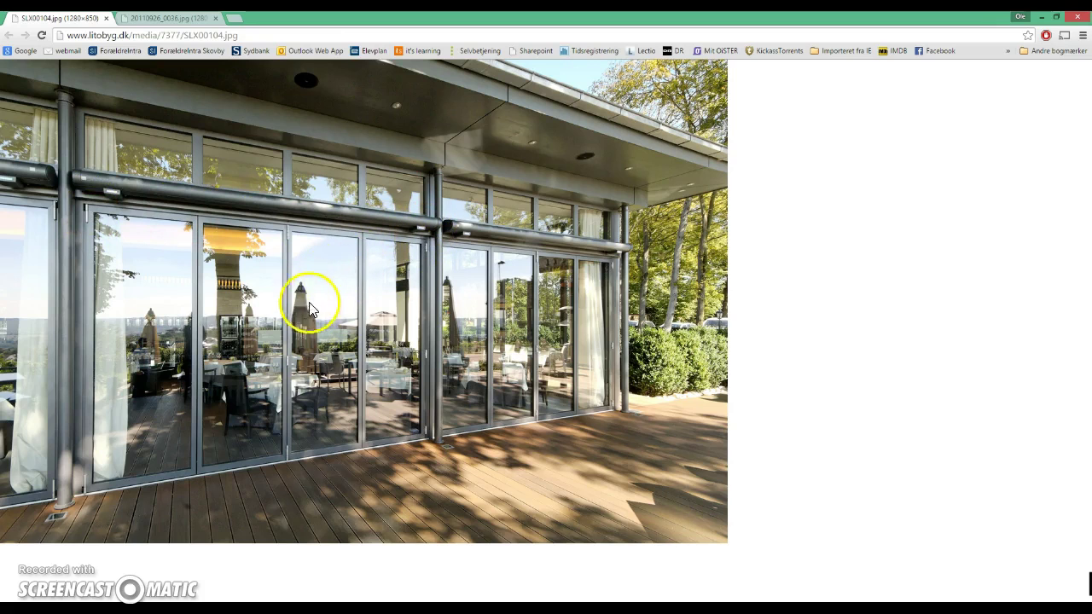
click(183, 22)
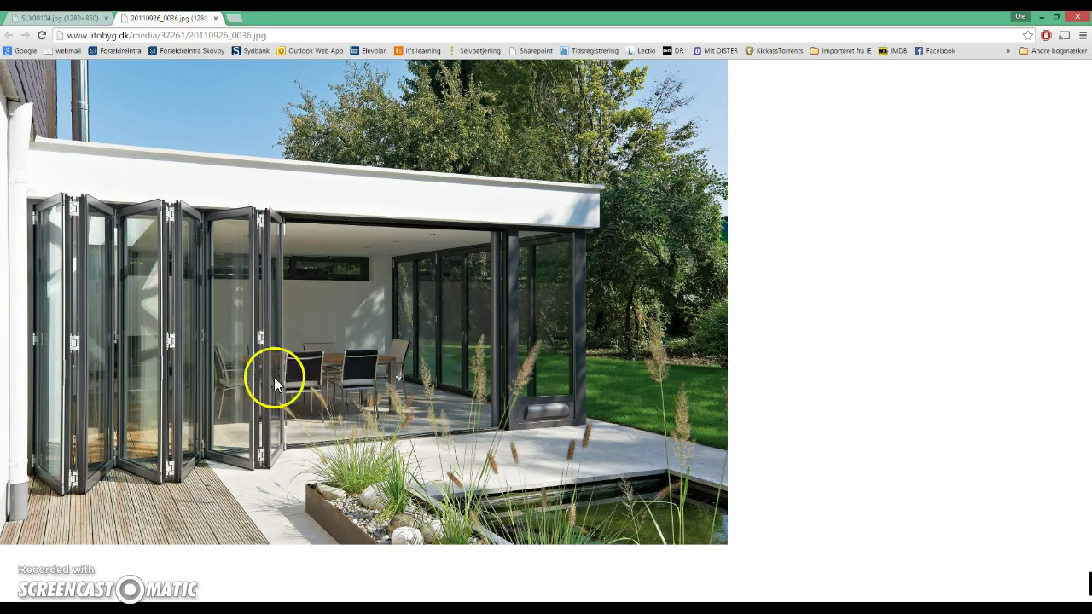
click(330, 597)
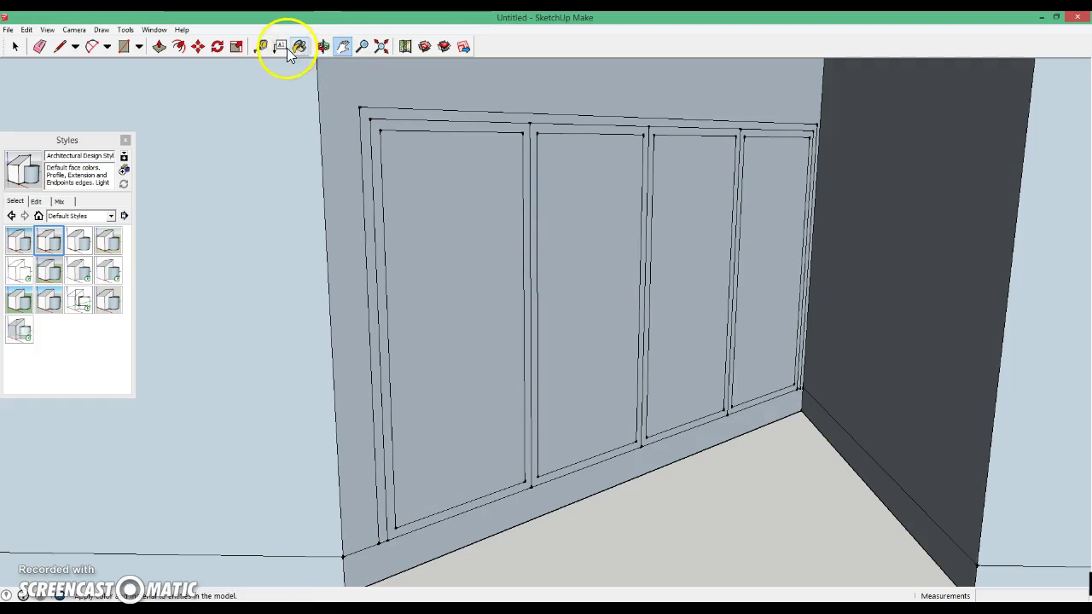
Place test guides with the Tape Measure from the wall's left edge and top-left corner
click(260, 46)
click(368, 171)
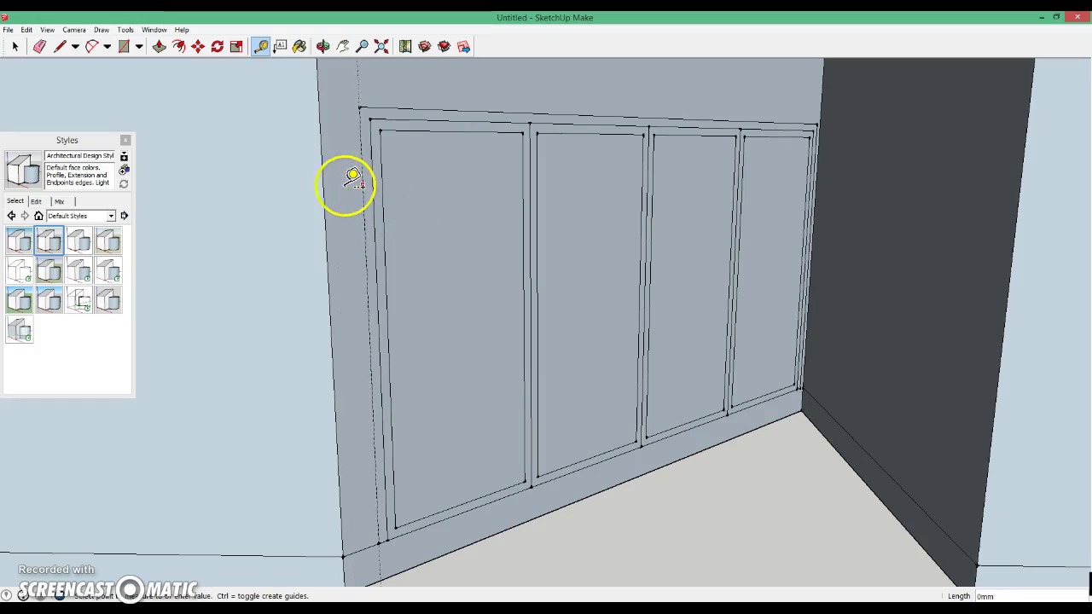
click(331, 181)
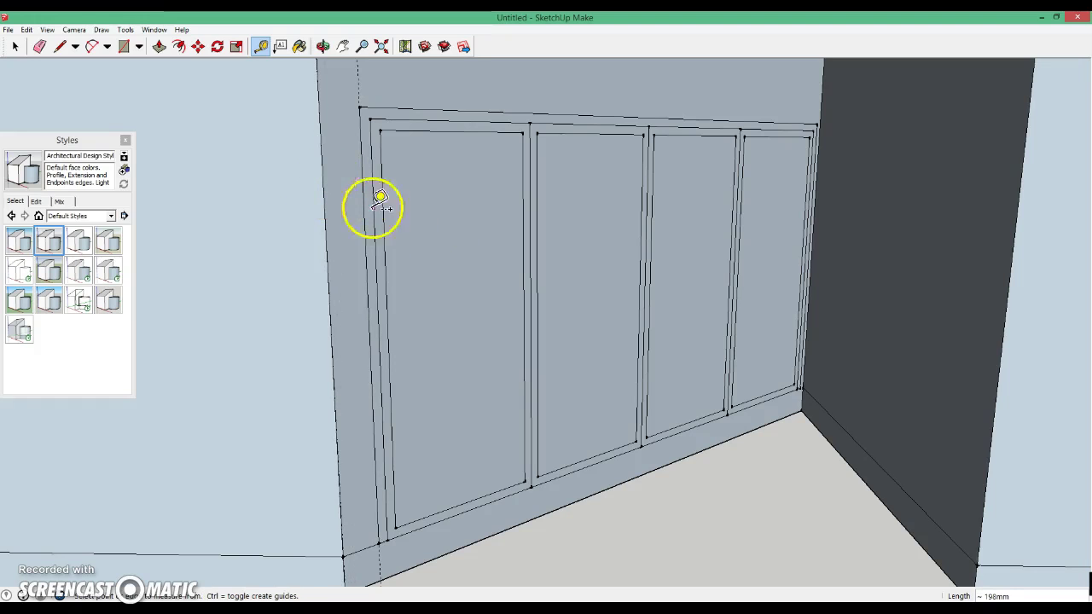
click(360, 108)
text(100)
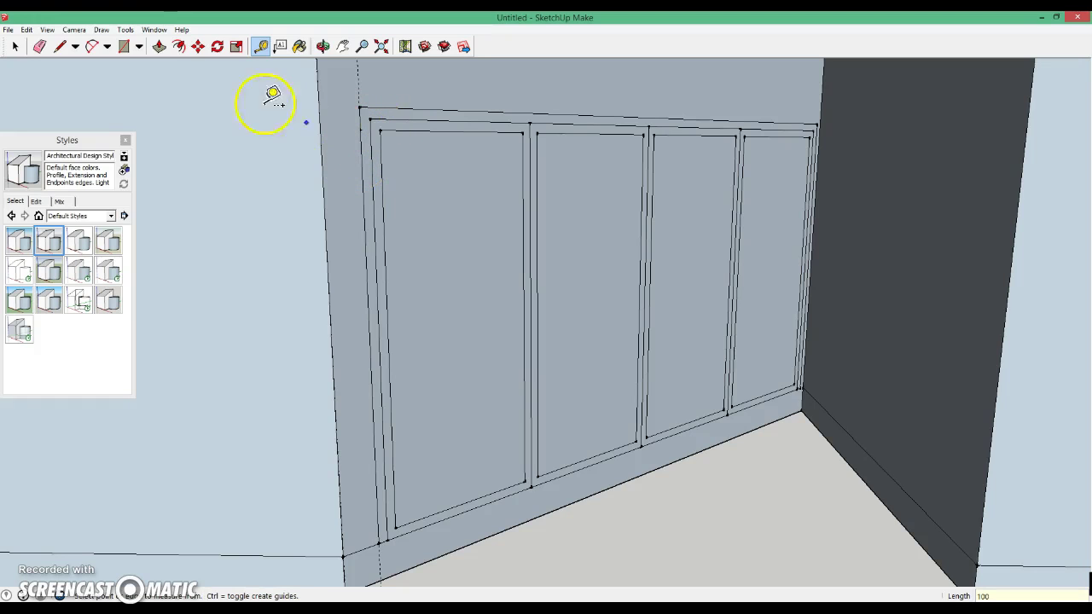
Delete all guides and display the model in the 3D Printing Style
click(27, 29)
click(61, 138)
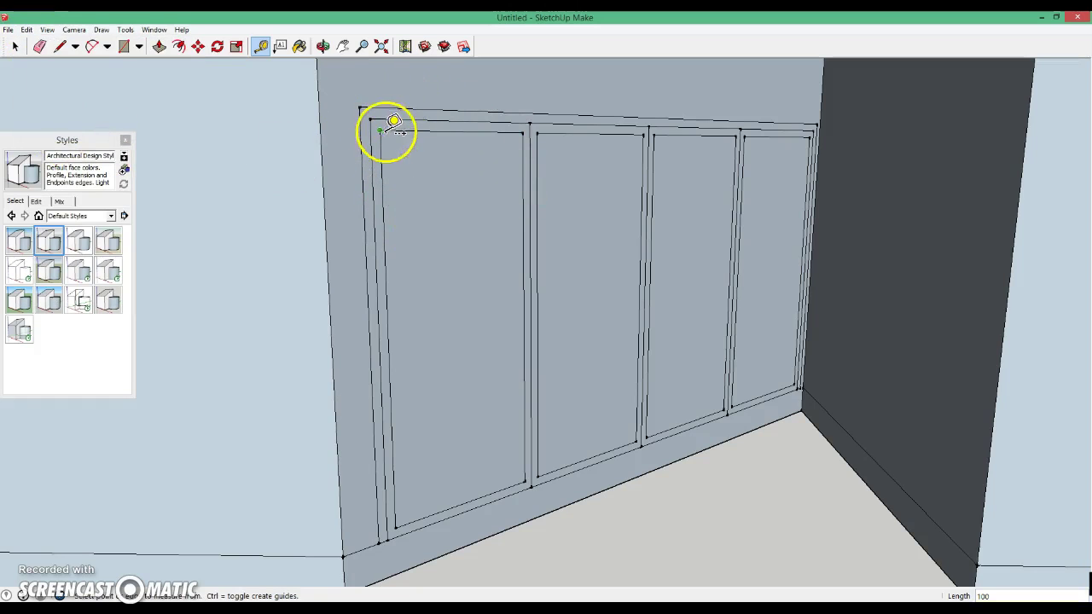
click(29, 244)
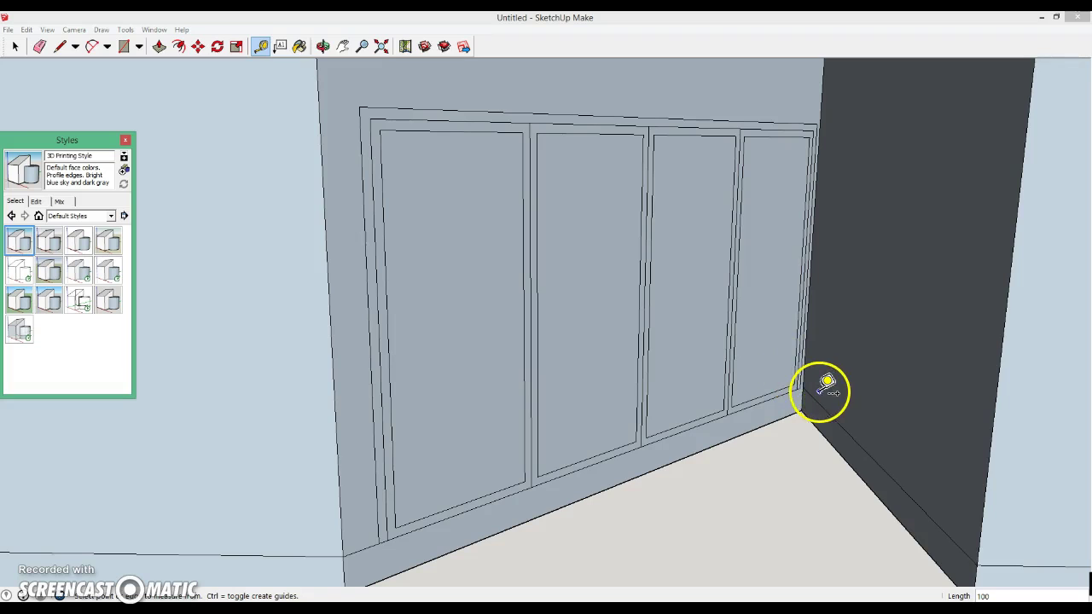
Zoom to the panelled wall's bottom corner beside the dark wall and start a line there
scroll(828, 388, up, 2)
scroll(826, 384, up, 1)
scroll(814, 382, up, 1)
scroll(798, 384, up, 1)
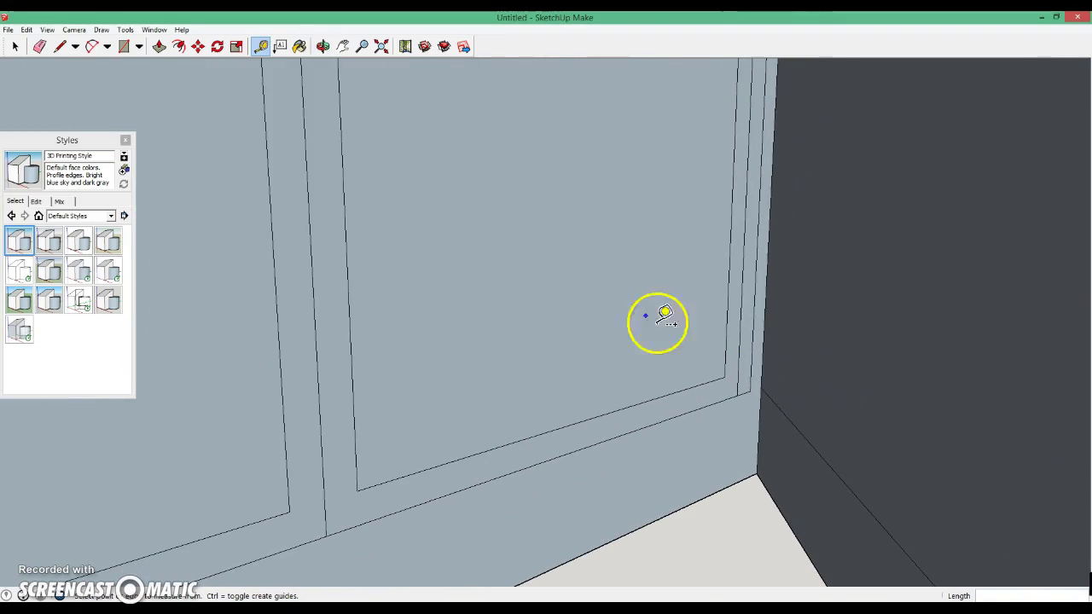
click(60, 46)
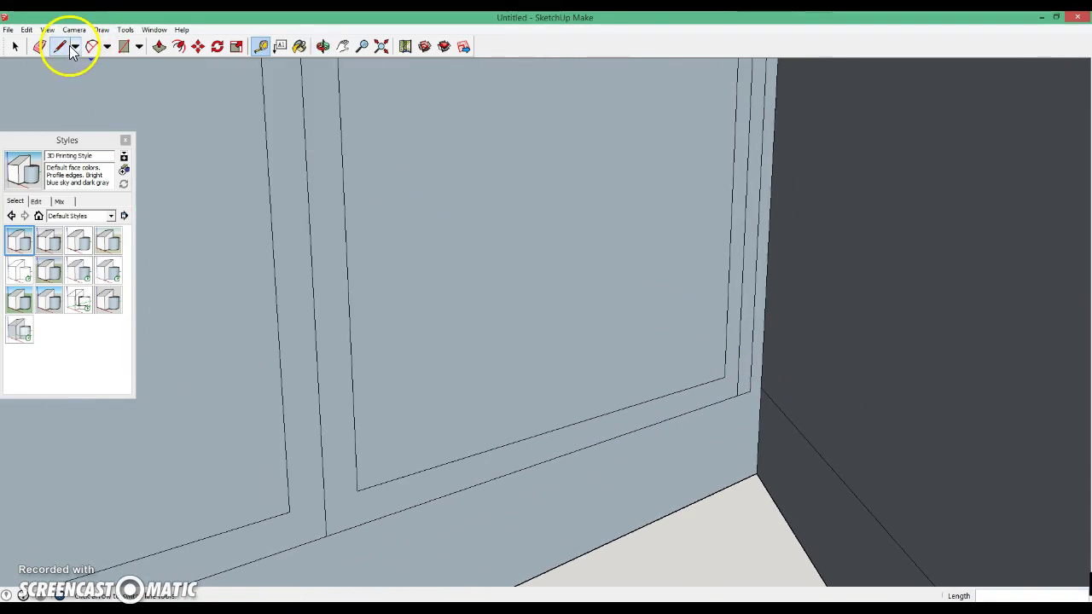
click(759, 392)
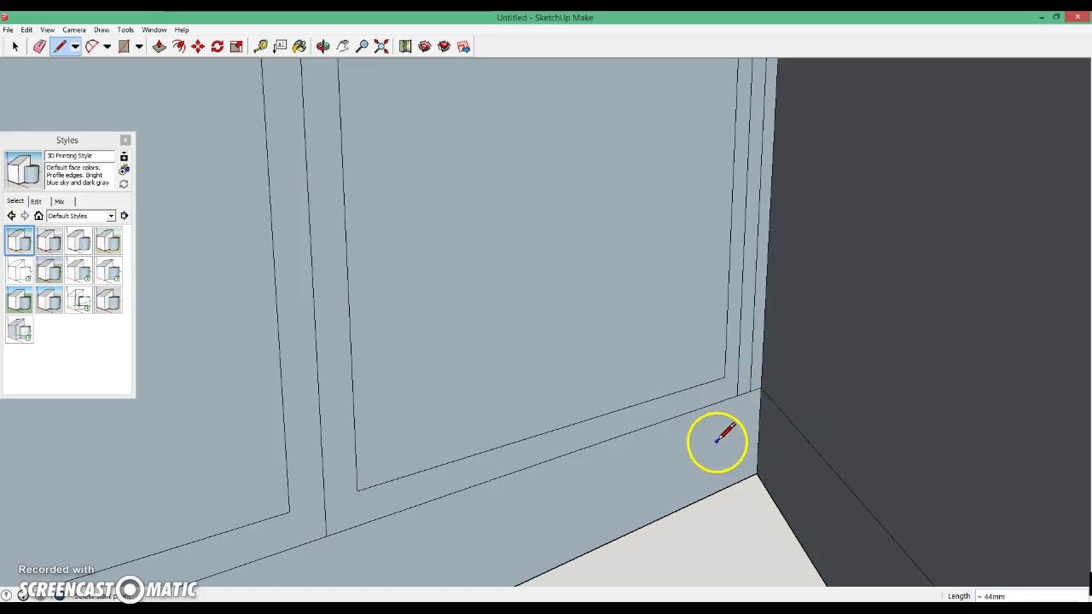
Zoom back out and bring up the house's PDF drawings in Adobe Reader
scroll(717, 439, down, 1)
scroll(704, 431, down, 1)
scroll(694, 427, down, 1)
scroll(735, 103, up, 1)
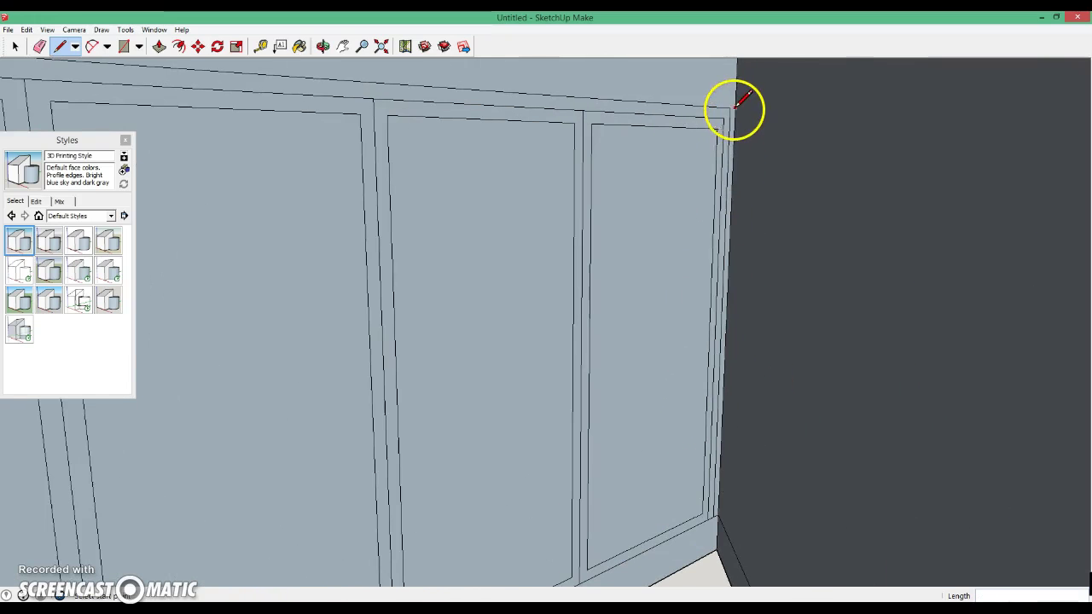
scroll(700, 290, down, 2)
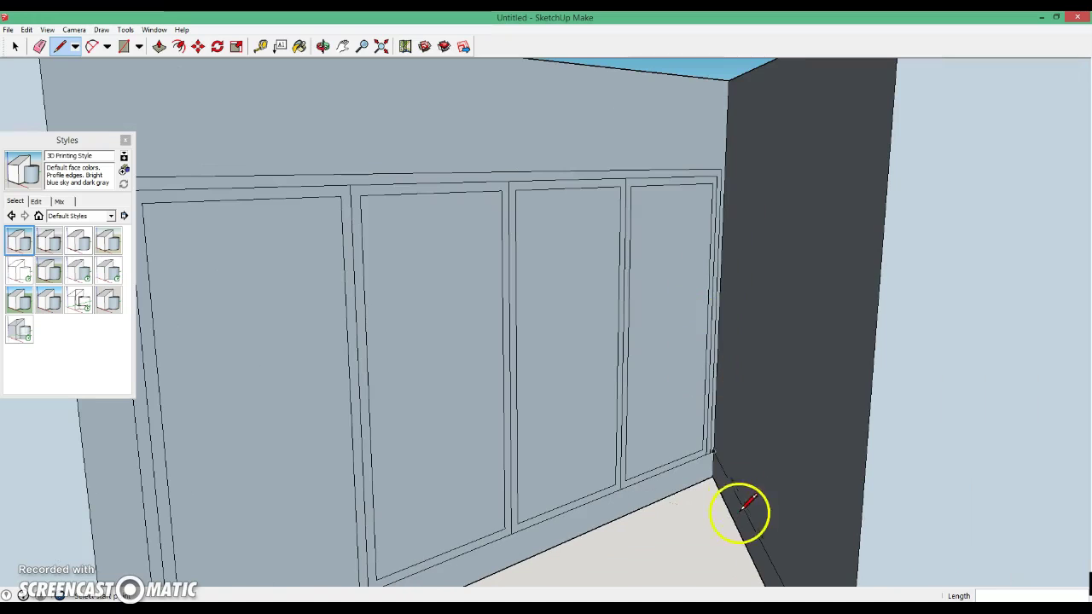
scroll(538, 486, down, 1)
scroll(541, 483, down, 2)
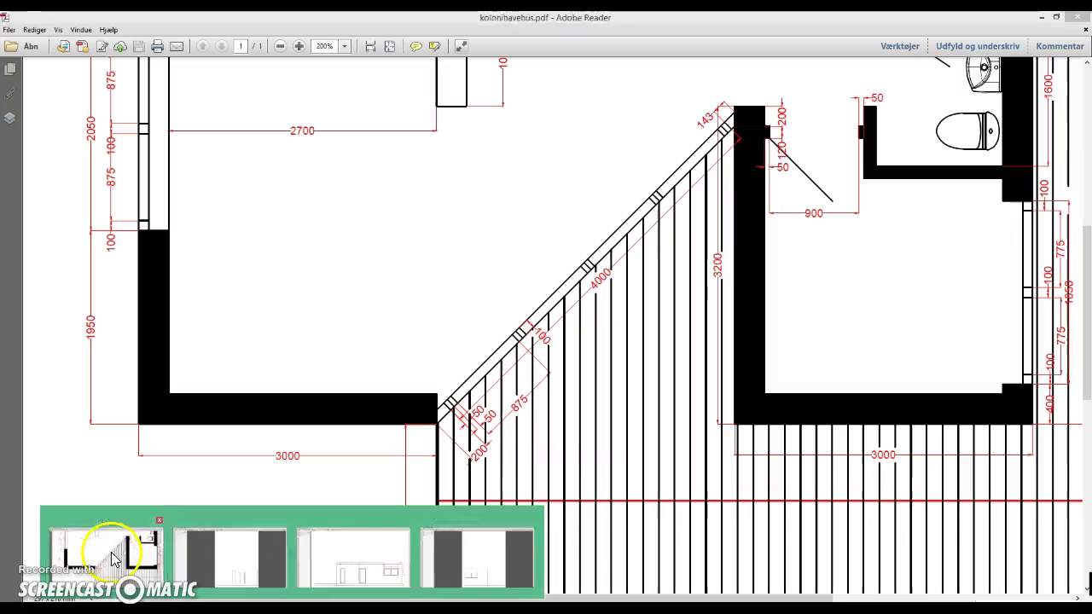
click(107, 551)
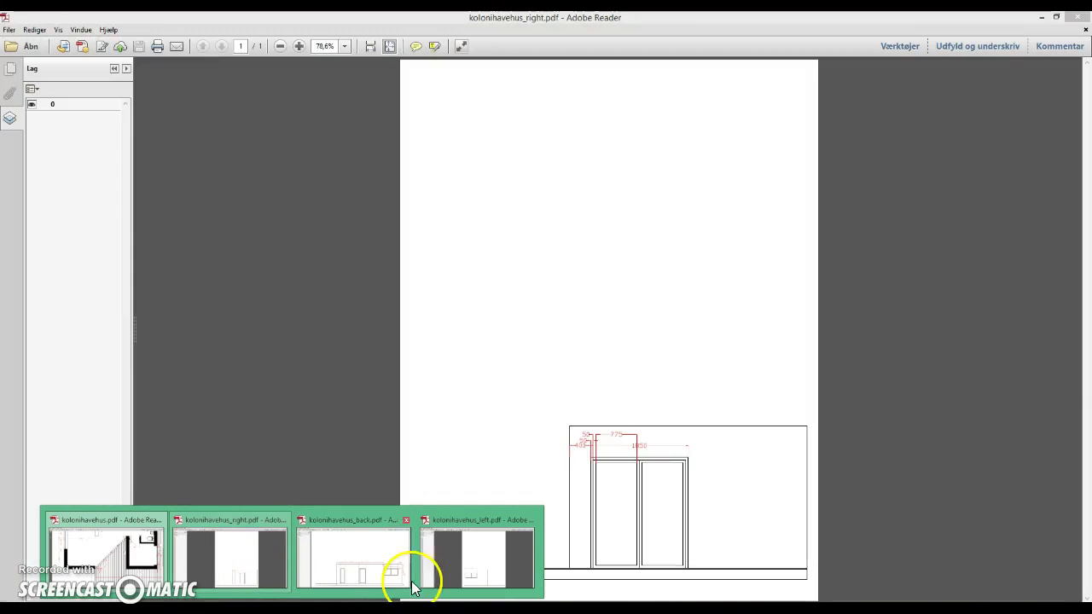
Read the door dimensions (400, 50, 775, 1850) on kolonihavehus_right.pdf, then return to the SketchUp model
click(251, 555)
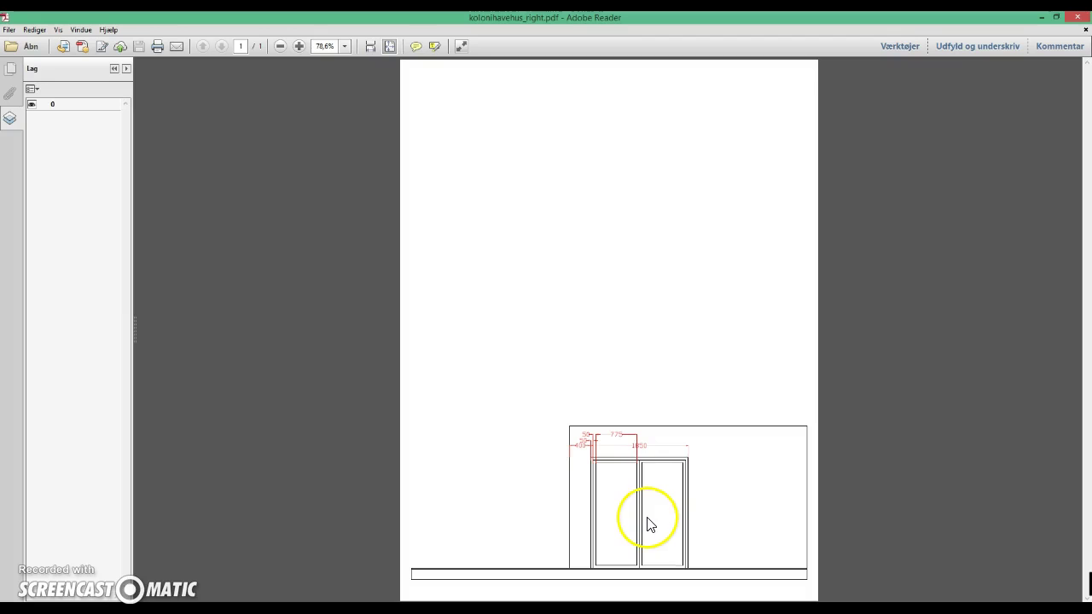
ctrl+scroll(653, 521, up, 3)
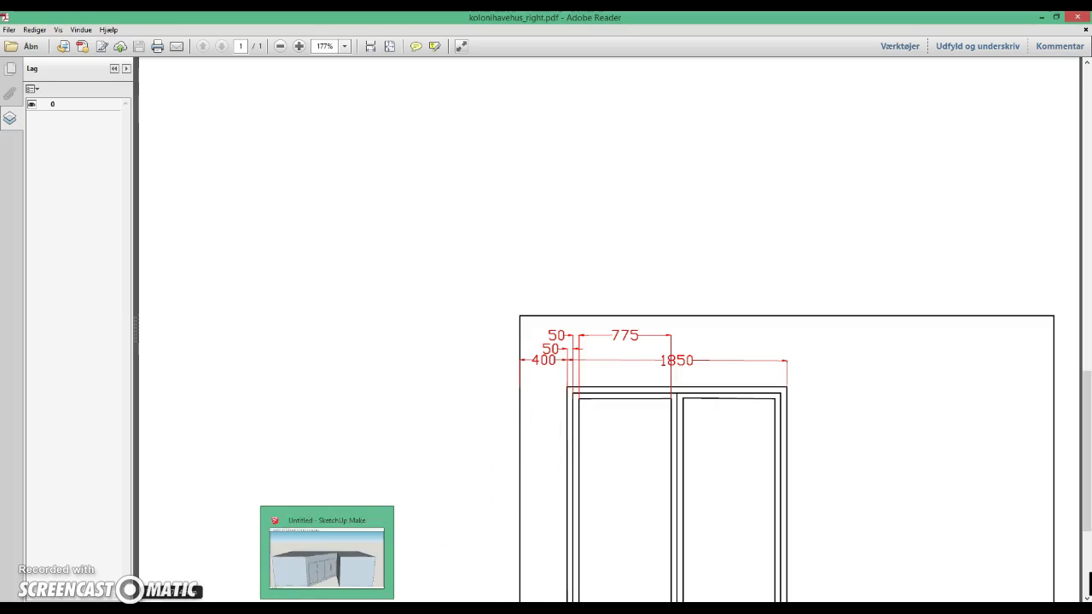
click(353, 551)
mouse_move(788, 493)
middle_down()
mouse_move(388, 437)
mouse_move(515, 539)
mouse_move(527, 434)
mouse_move(438, 444)
middle_up()
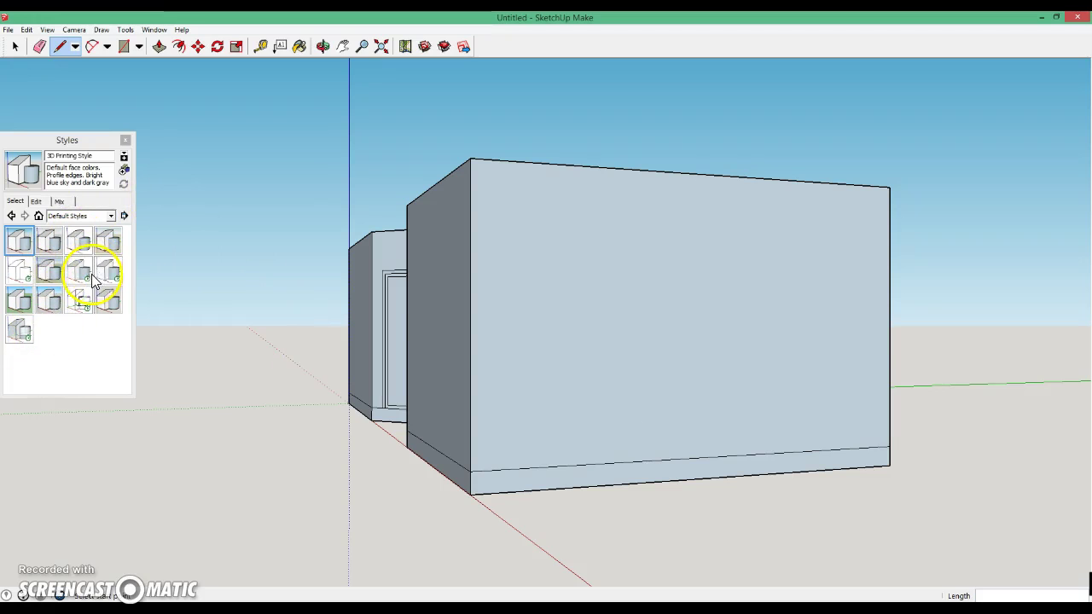
Place the first Tape Measure guide points along the wall's base edge from its bottom corner
click(261, 46)
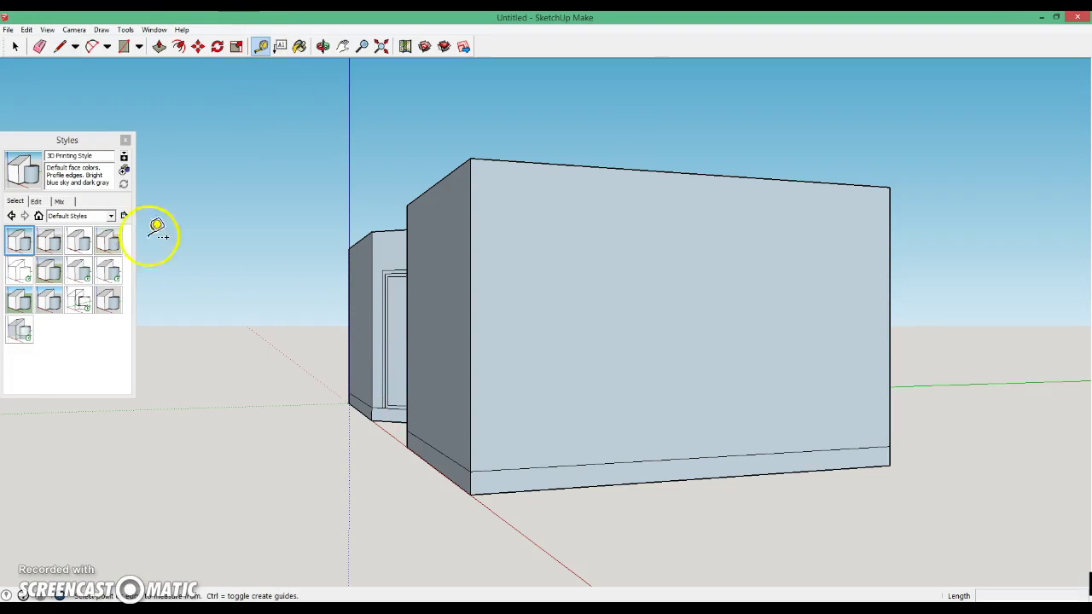
click(125, 141)
click(471, 469)
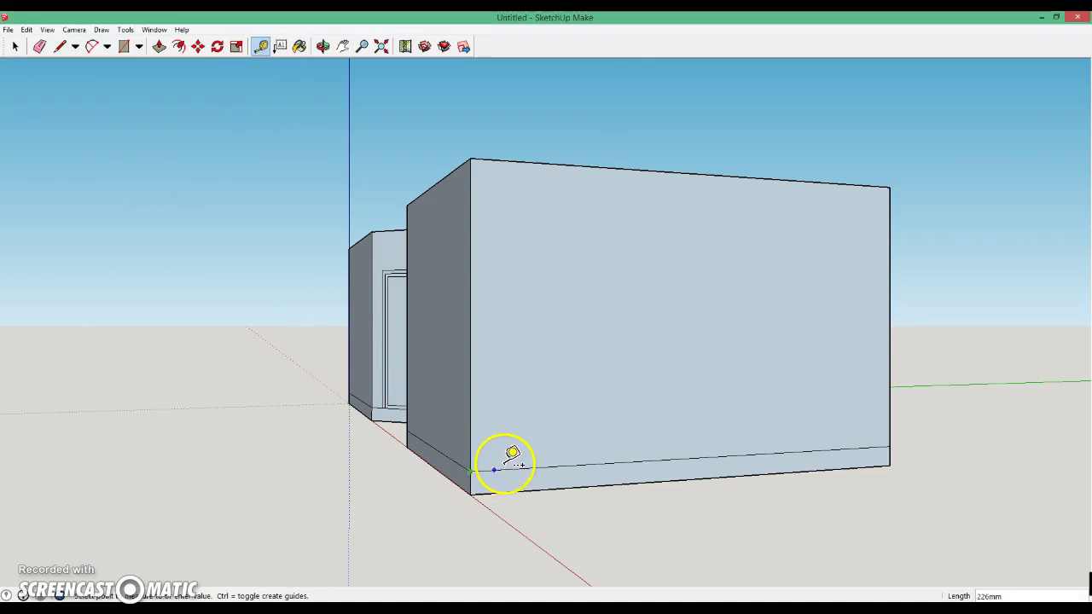
click(517, 455)
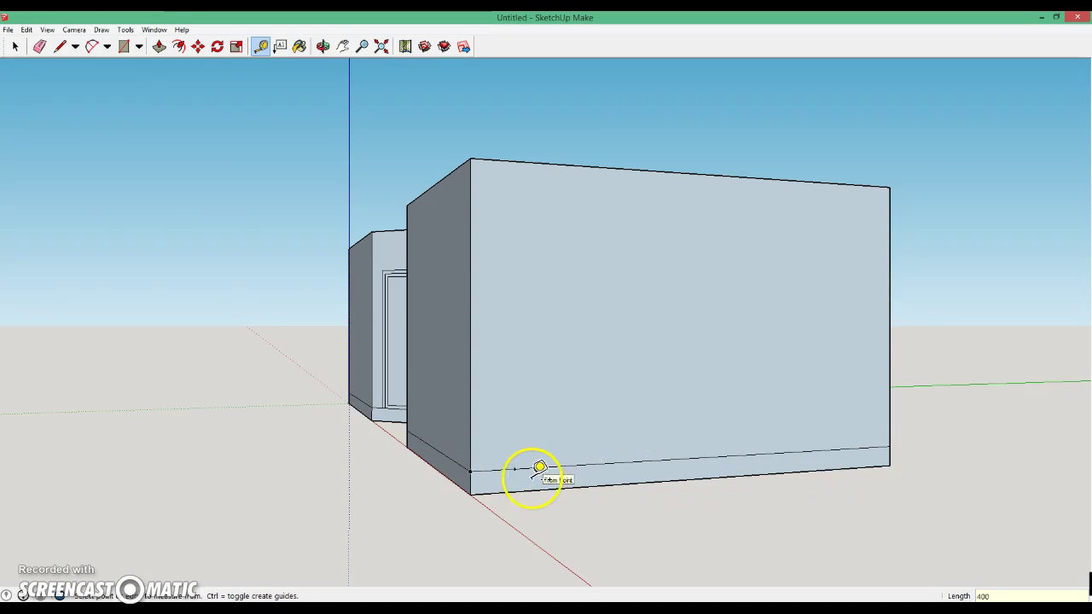
scroll(531, 477, up, 3)
click(498, 451)
text(50)
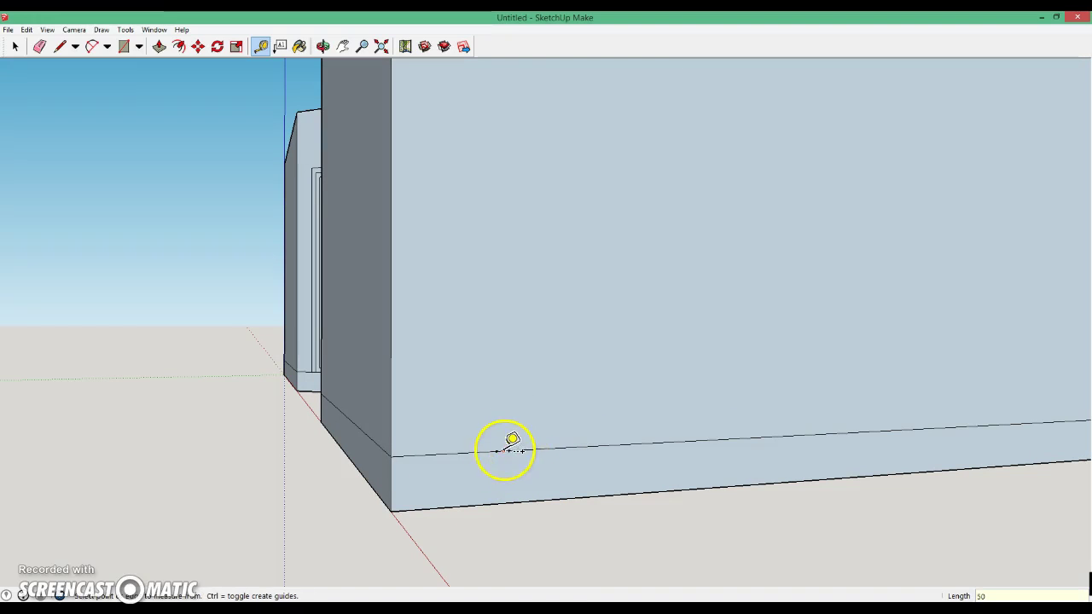
click(509, 451)
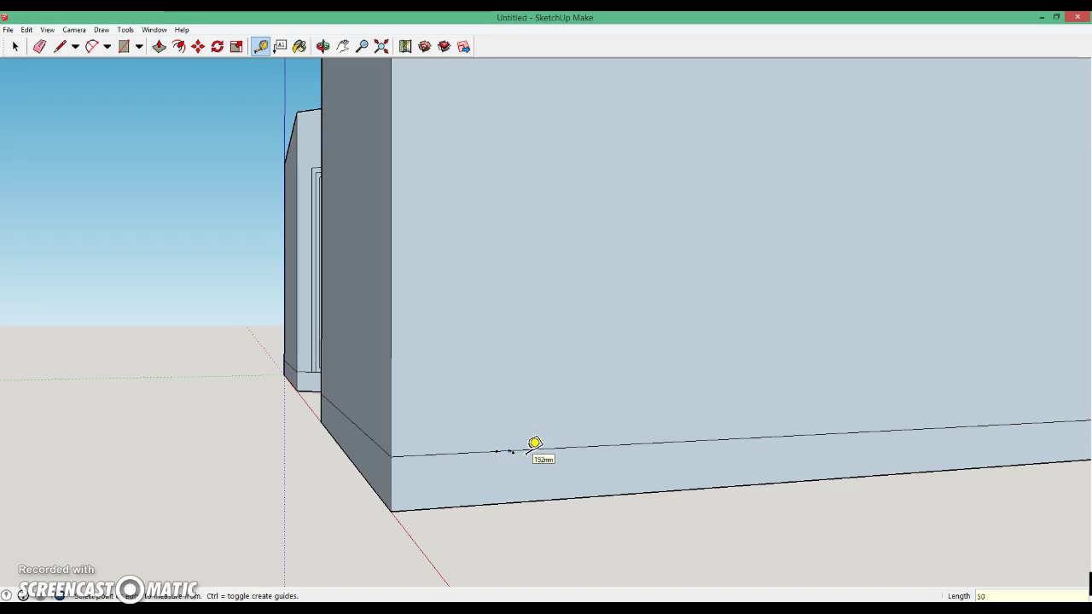
click(511, 450)
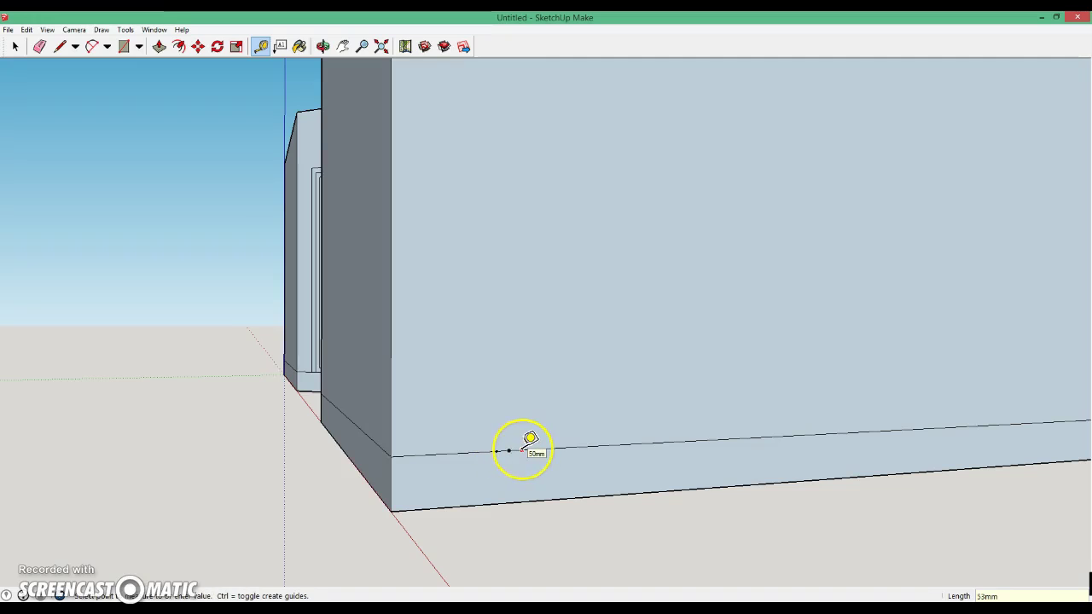
click(528, 440)
text(50)
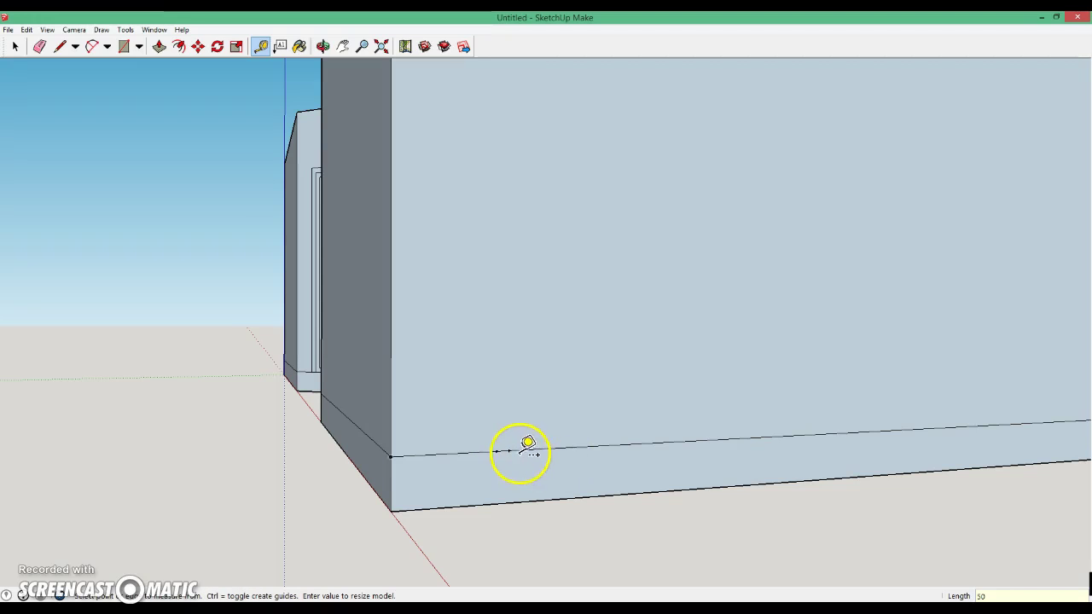
click(510, 450)
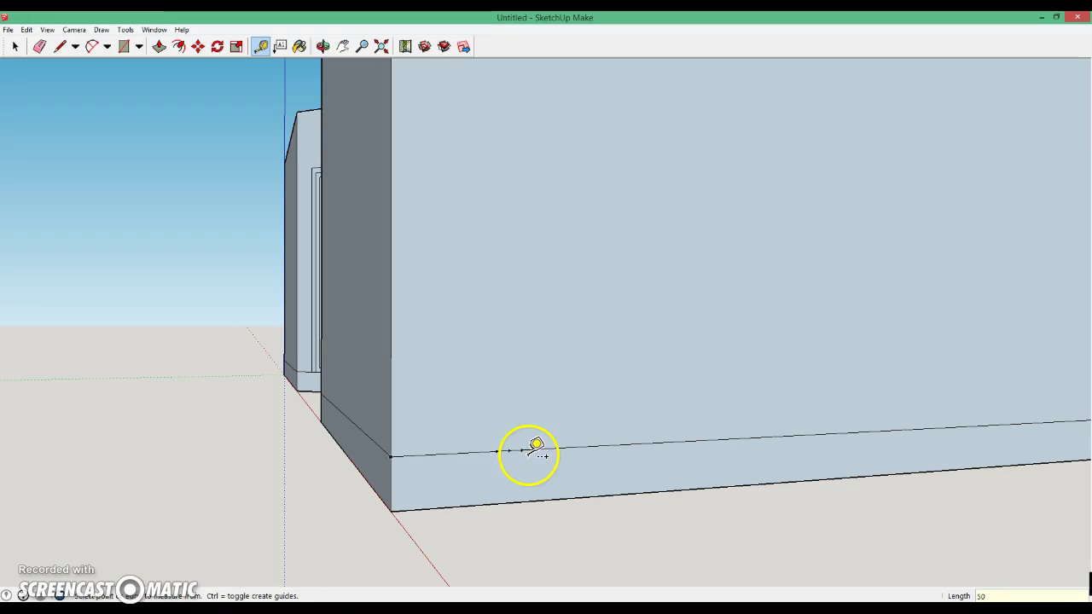
Mark guide points 775 mm and then 50 mm farther along the base edge
click(522, 450)
text(775)
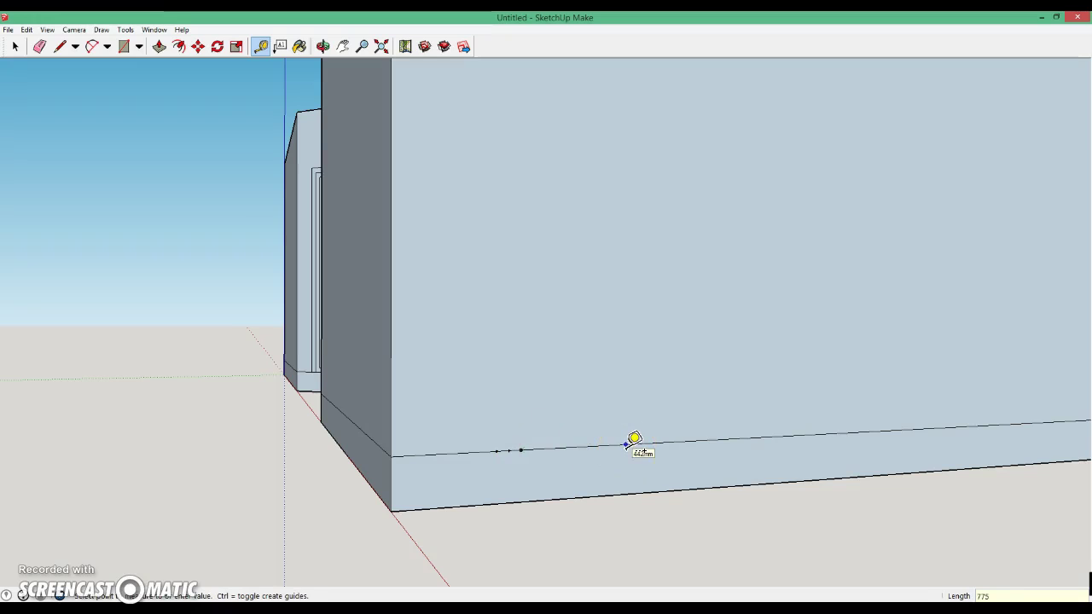
click(699, 440)
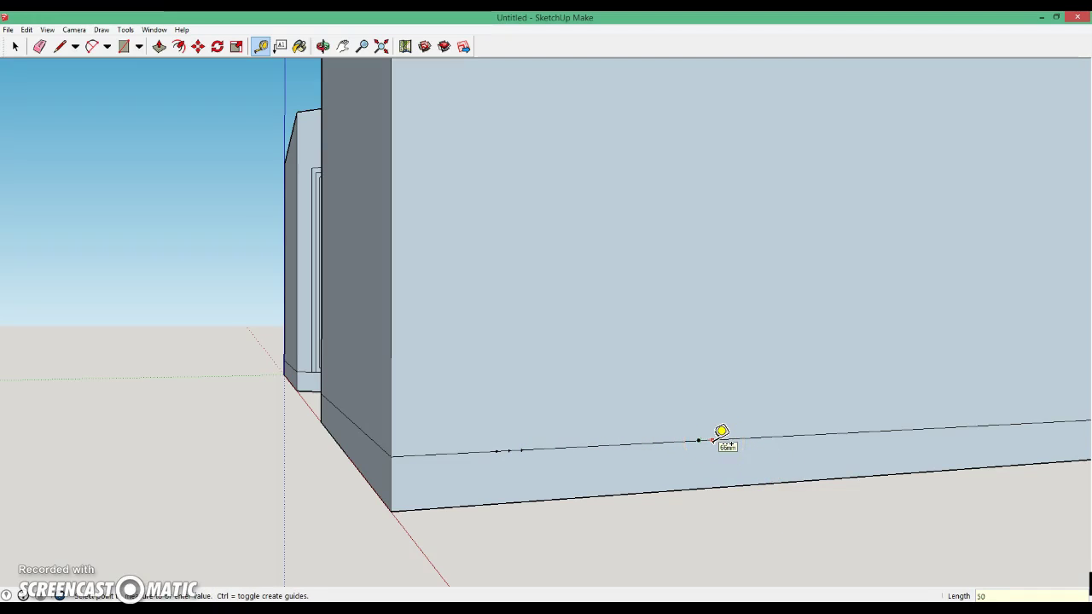
click(712, 441)
drag(711, 440, 722, 441)
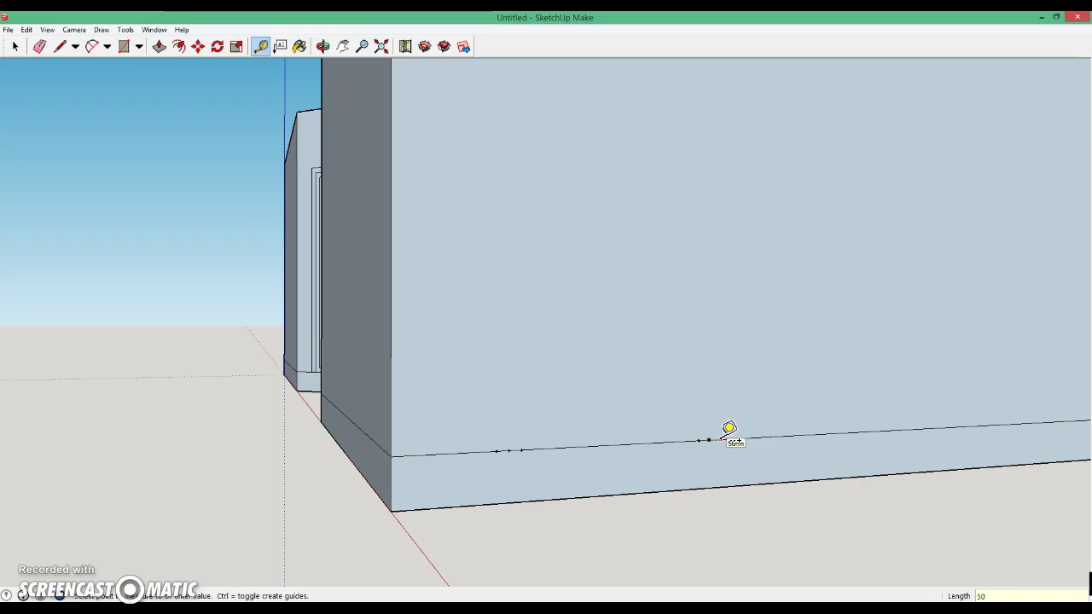
click(723, 440)
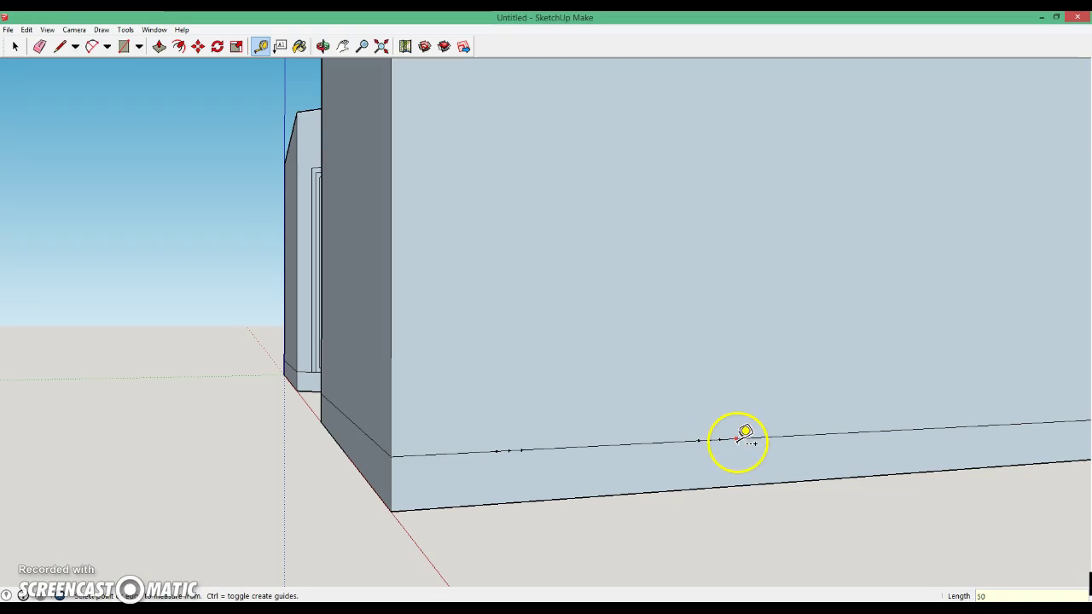
drag(723, 440, 812, 435)
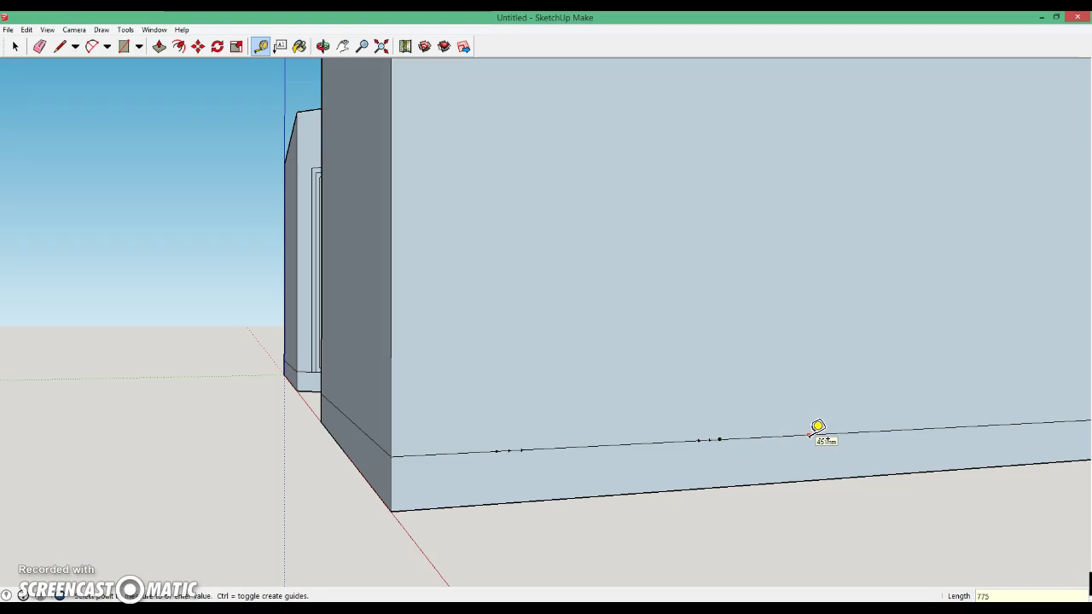
mouse_move(811, 435)
mouse_down()
mouse_move(875, 420)
mouse_move(872, 432)
mouse_move(885, 430)
mouse_up()
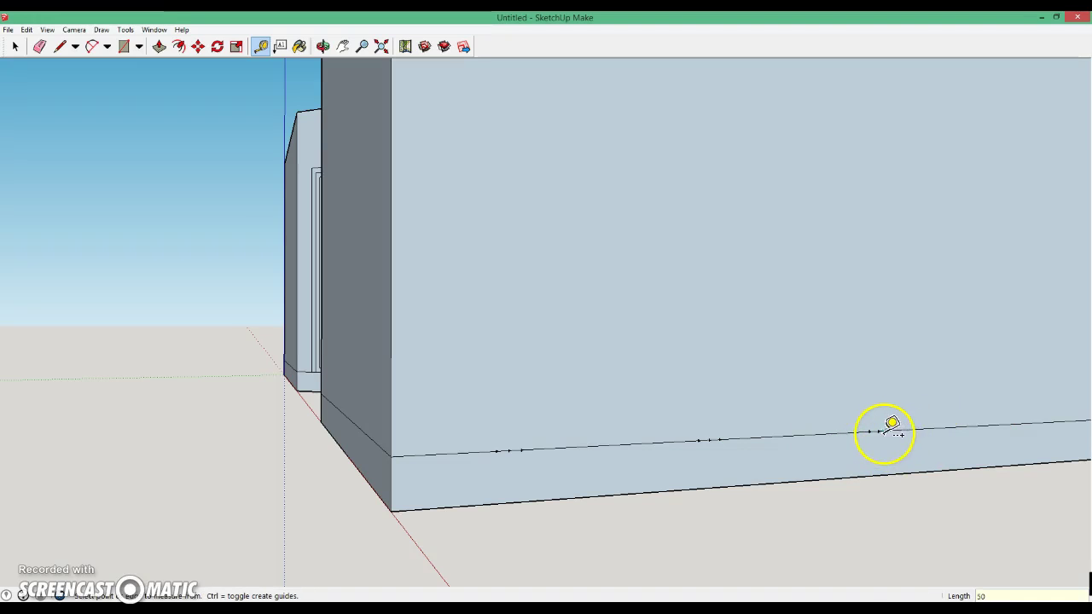
drag(879, 432, 891, 432)
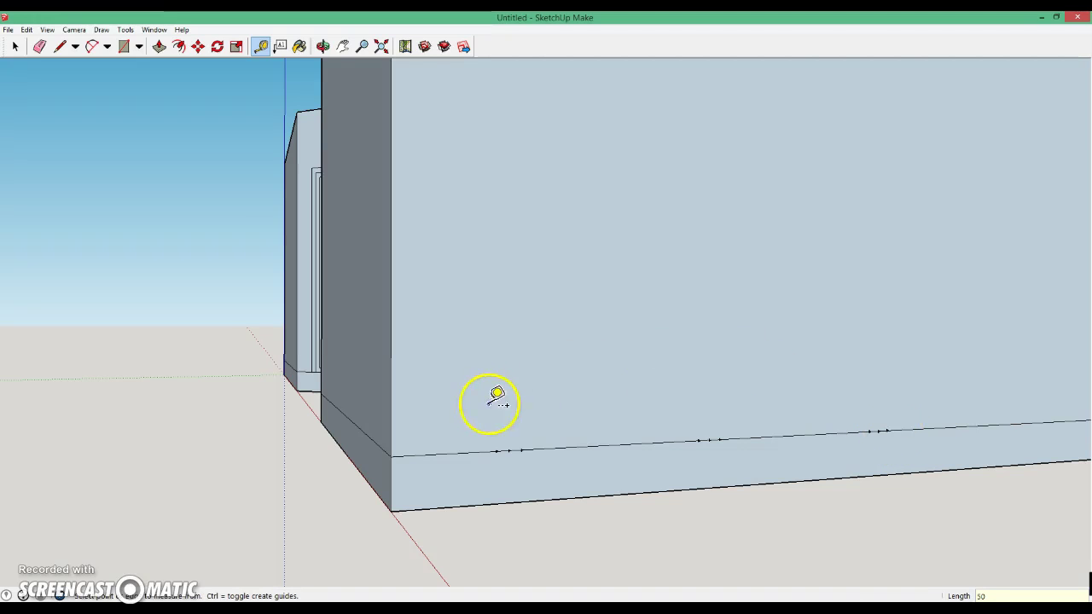
click(59, 47)
Draw the door's 2100 mm left edge up from the guide point, checking the PDF drawing
click(497, 450)
text(2100)
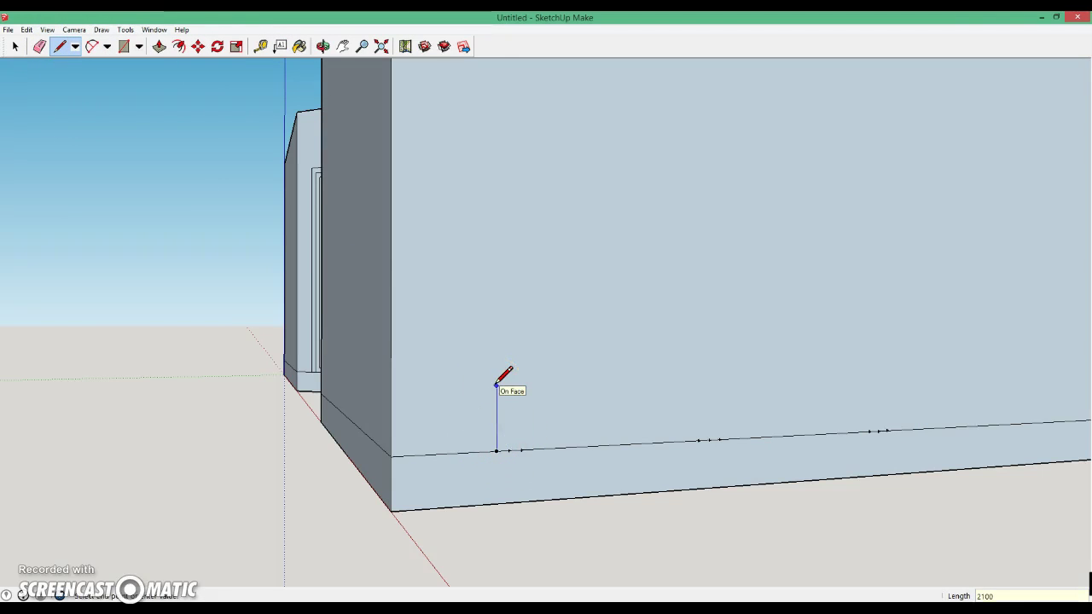
key(Return)
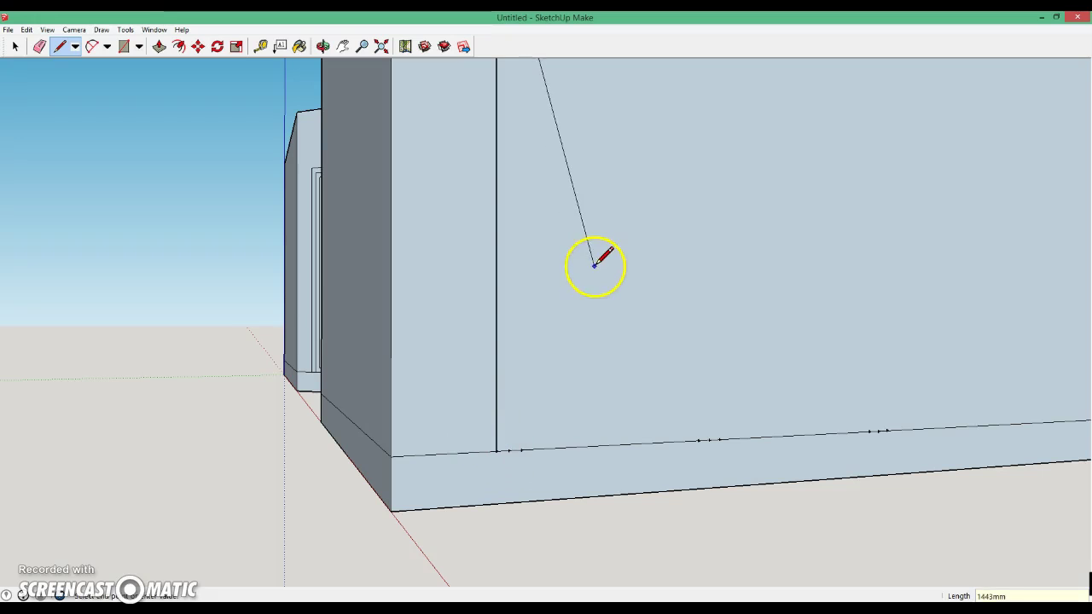
mouse_move(812, 115)
middle_down()
mouse_move(721, 230)
mouse_move(740, 225)
middle_up()
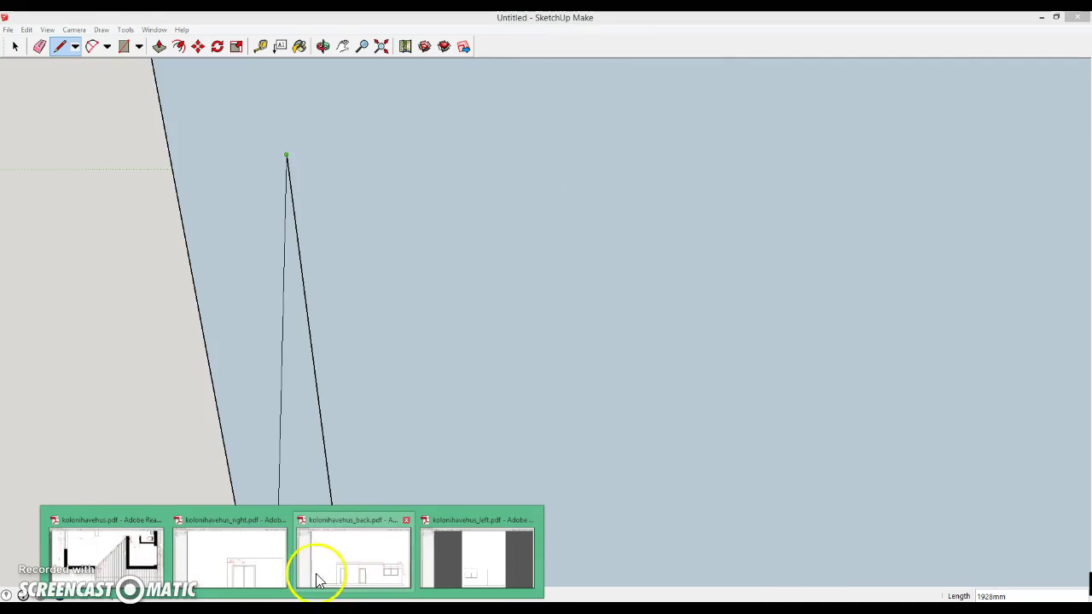
click(319, 575)
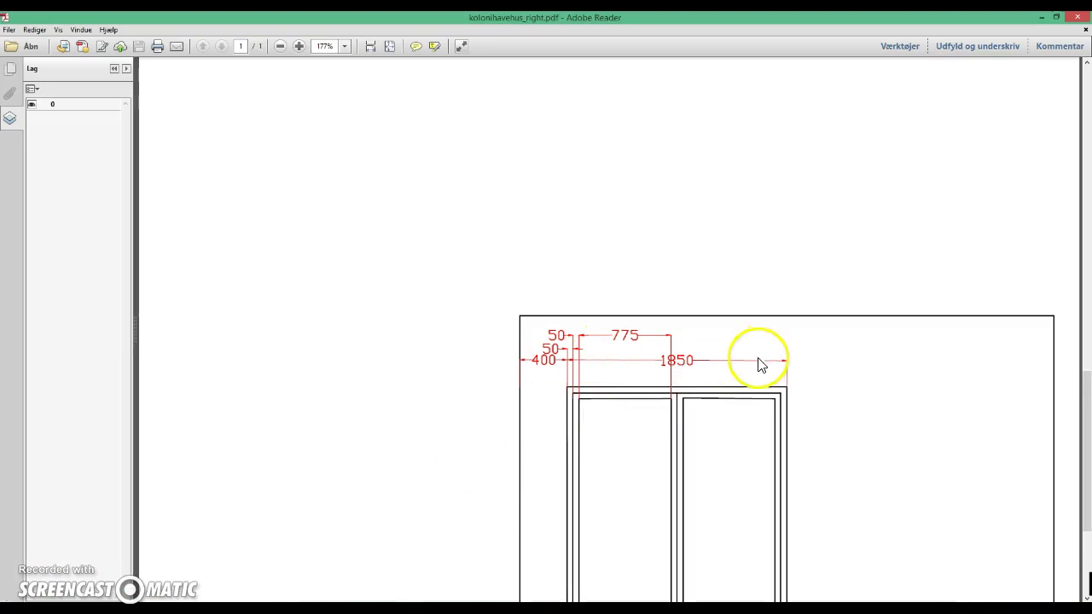
key(alt+Tab)
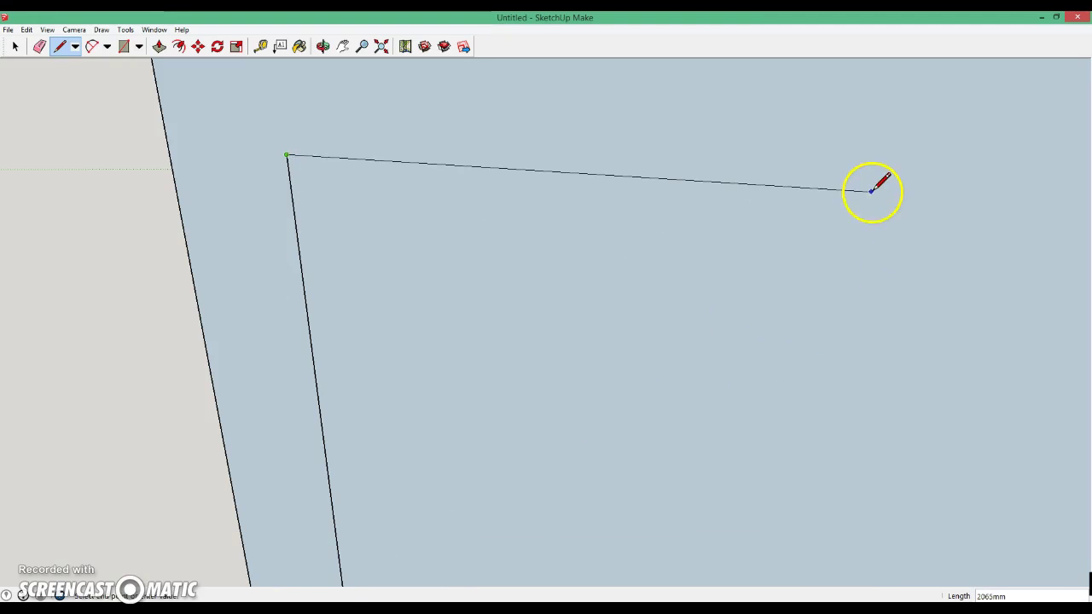
Extend the door's 1850 mm top edge across the wall and orbit to see the base
drag(933, 146, 918, 150)
text(1850)
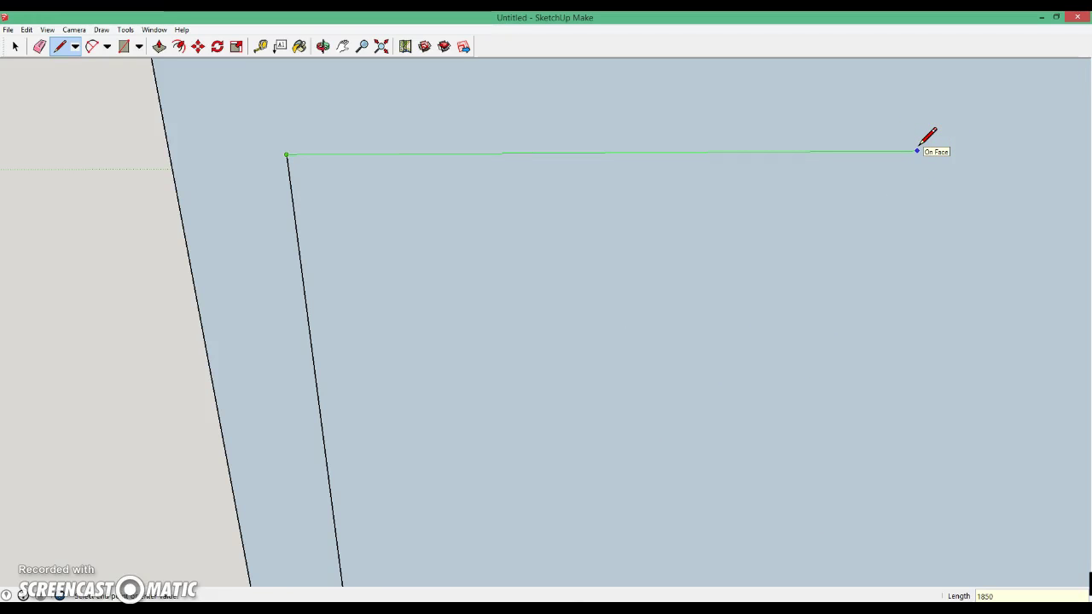
key(Return)
drag(820, 495, 818, 546)
mouse_move(817, 541)
middle_down()
mouse_move(819, 415)
mouse_move(836, 414)
middle_up()
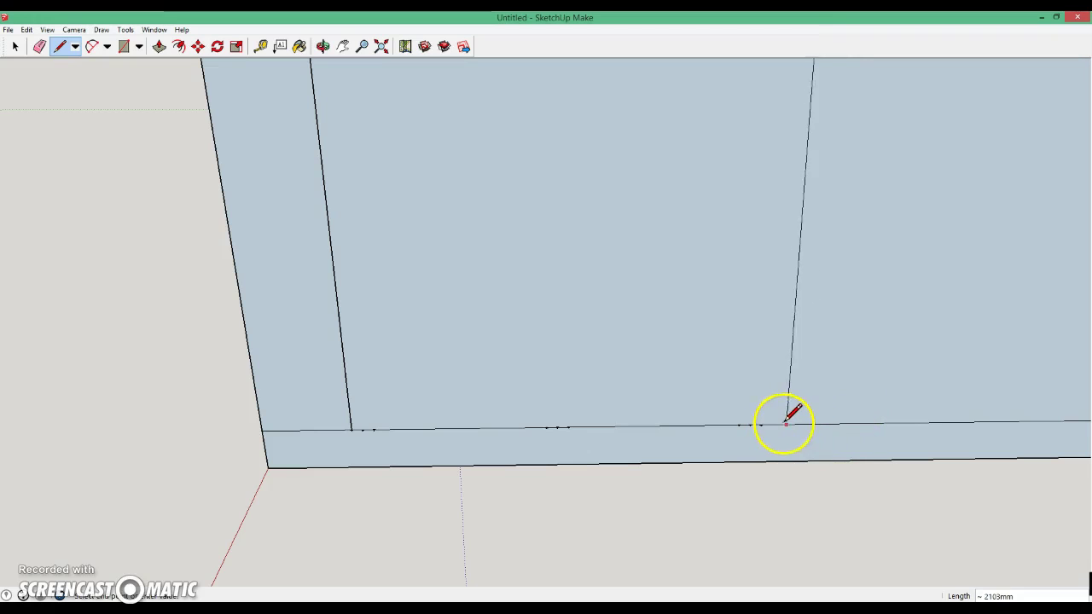
scroll(821, 421, down, 2)
scroll(821, 421, down, 2)
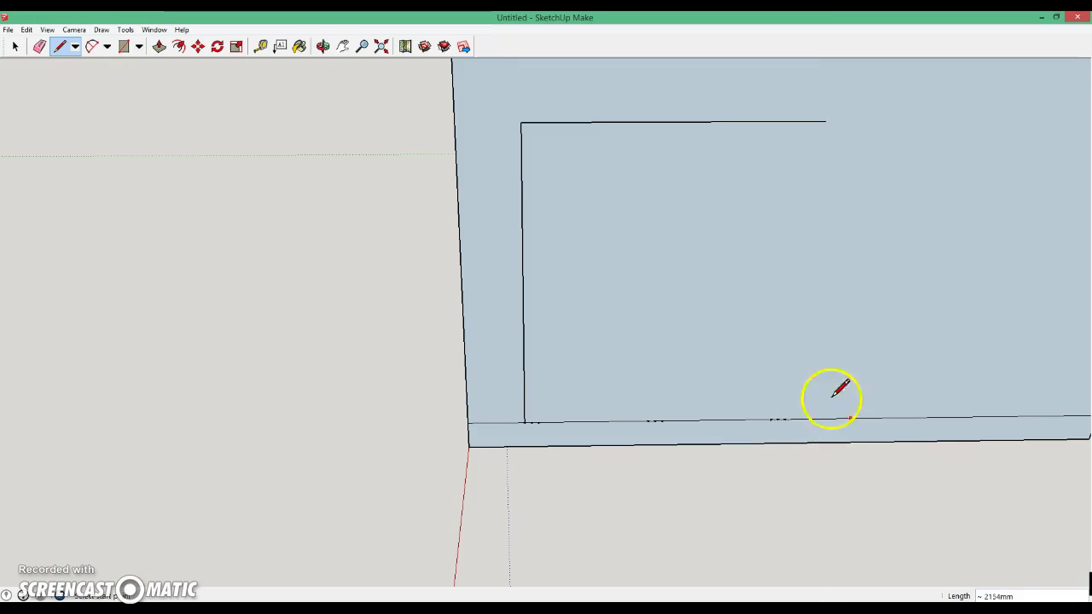
middle_drag(797, 397, 900, 448)
drag(936, 501, 791, 385)
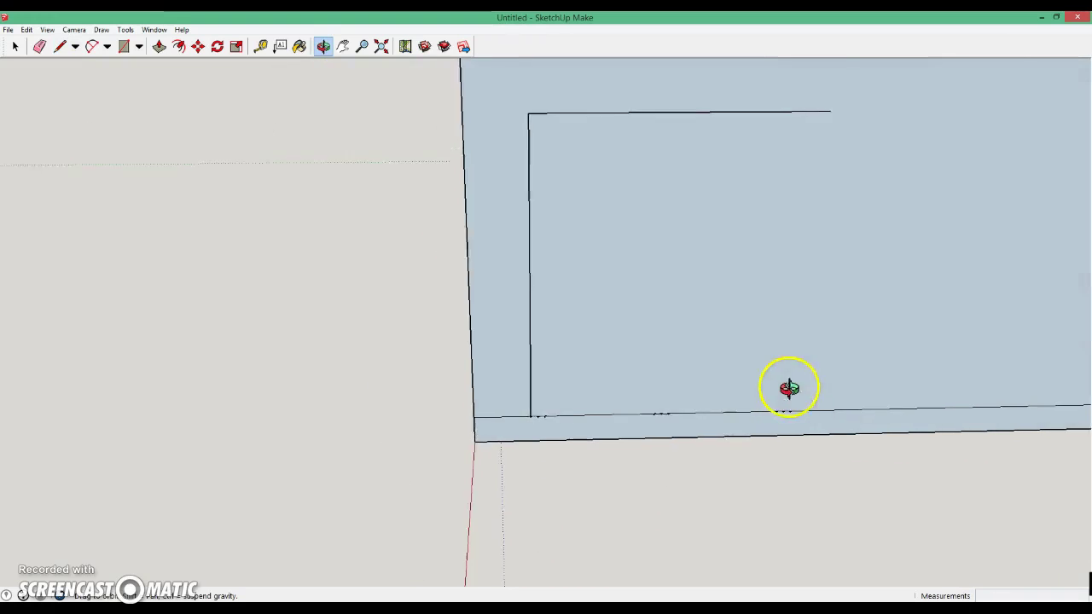
Draw the right edge down to the wall base, closing the door outline into its own face
key(l)
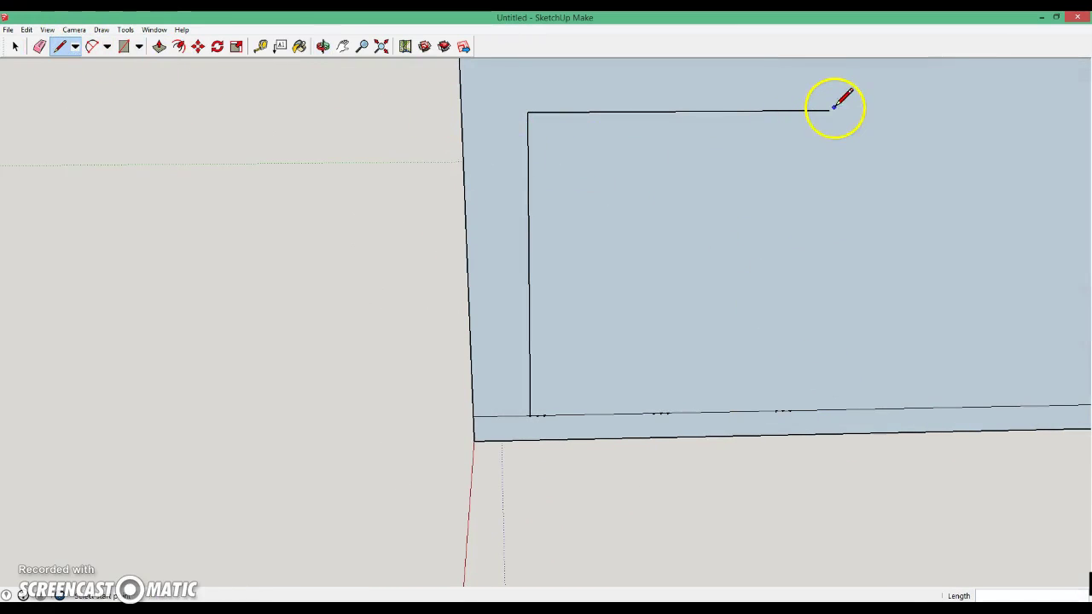
click(829, 110)
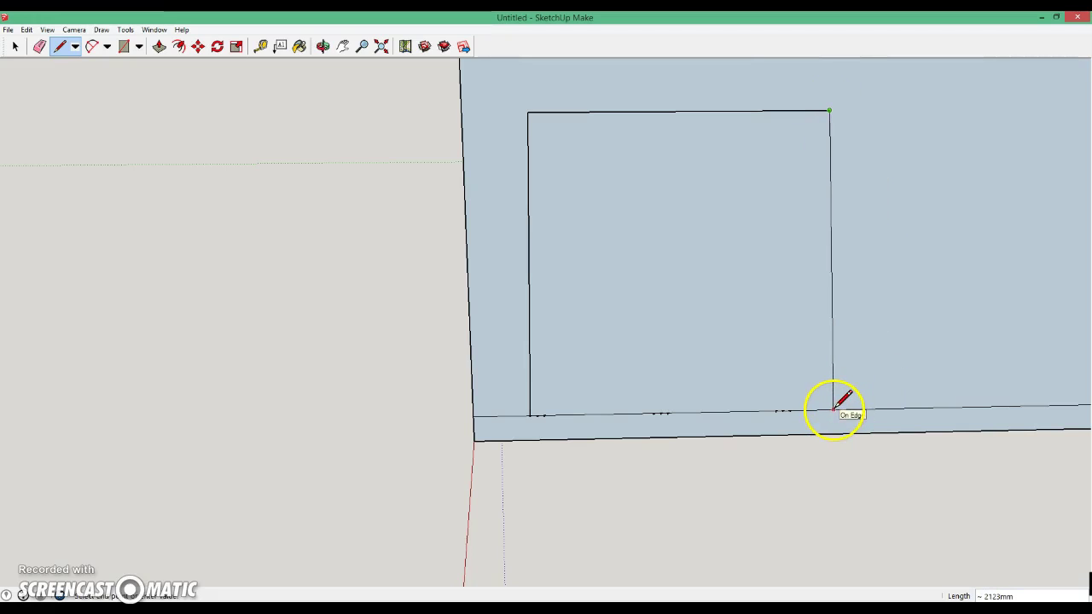
text(1850)
key(Return)
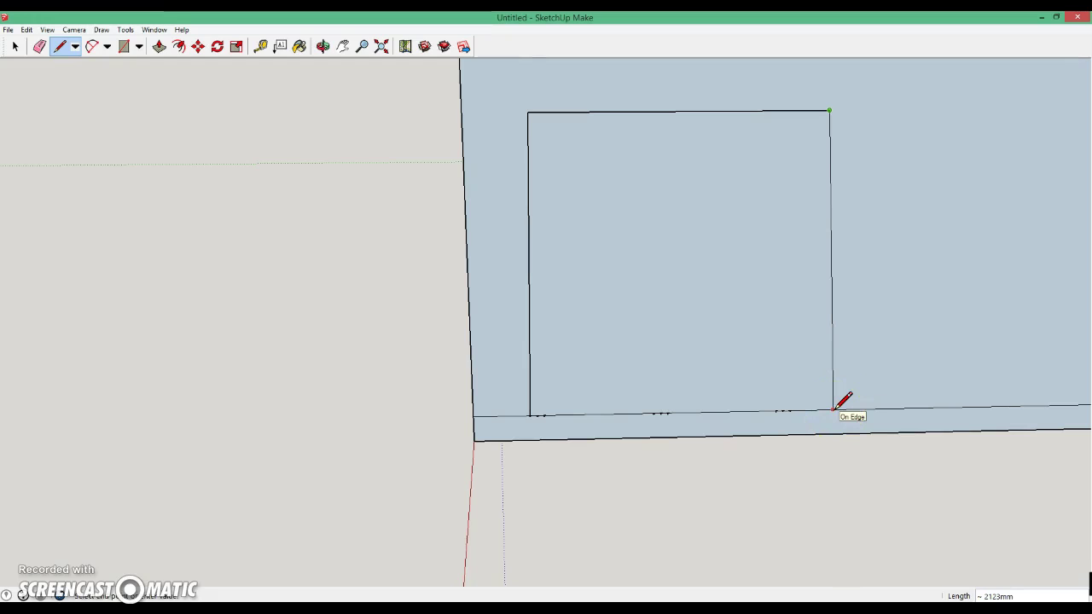
click(832, 411)
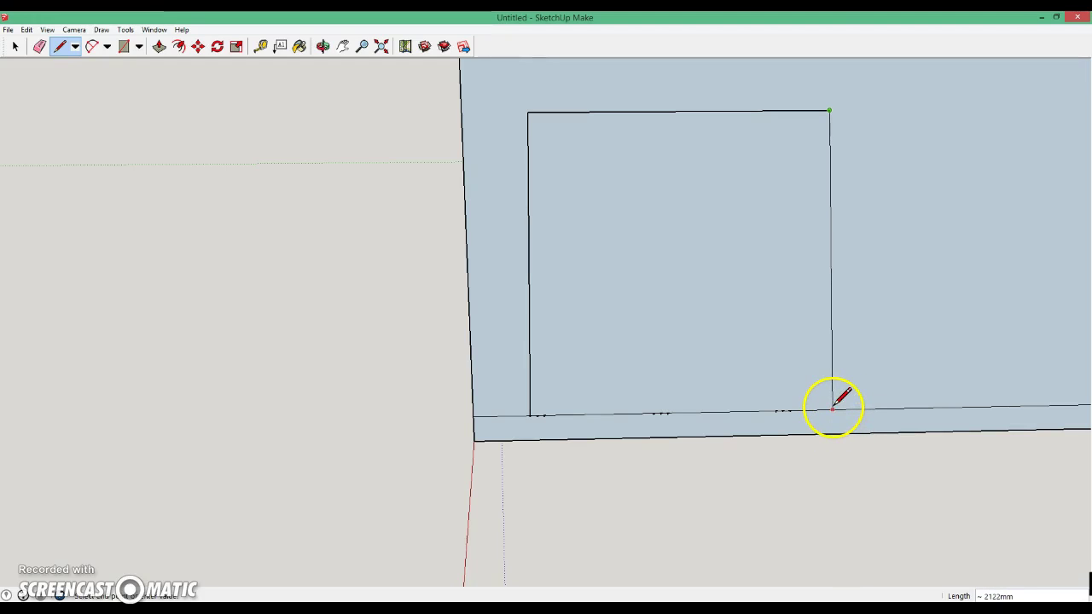
click(833, 411)
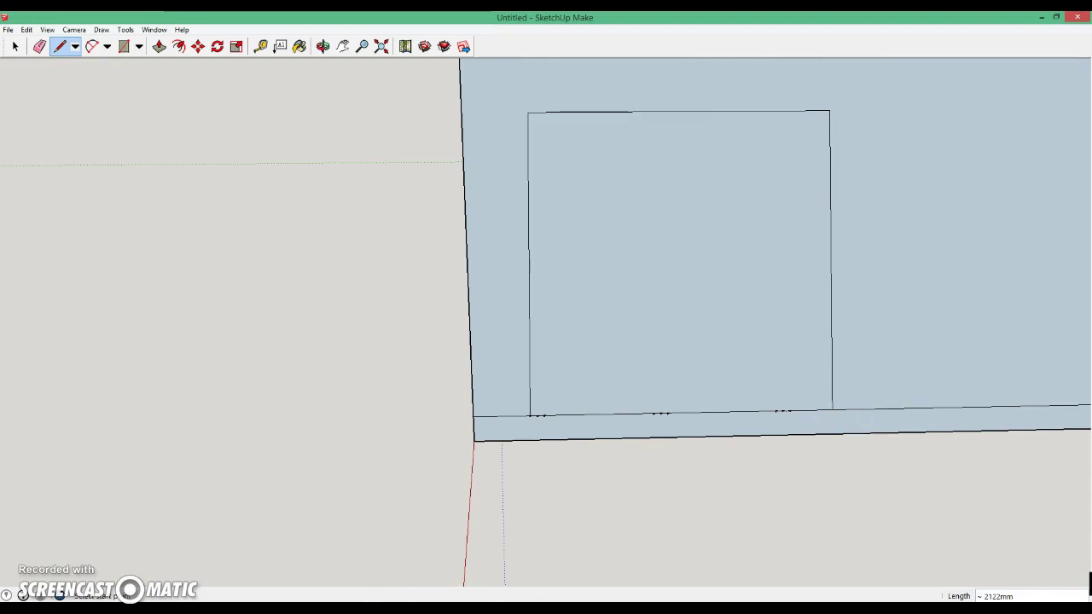
key(alt+Tab)
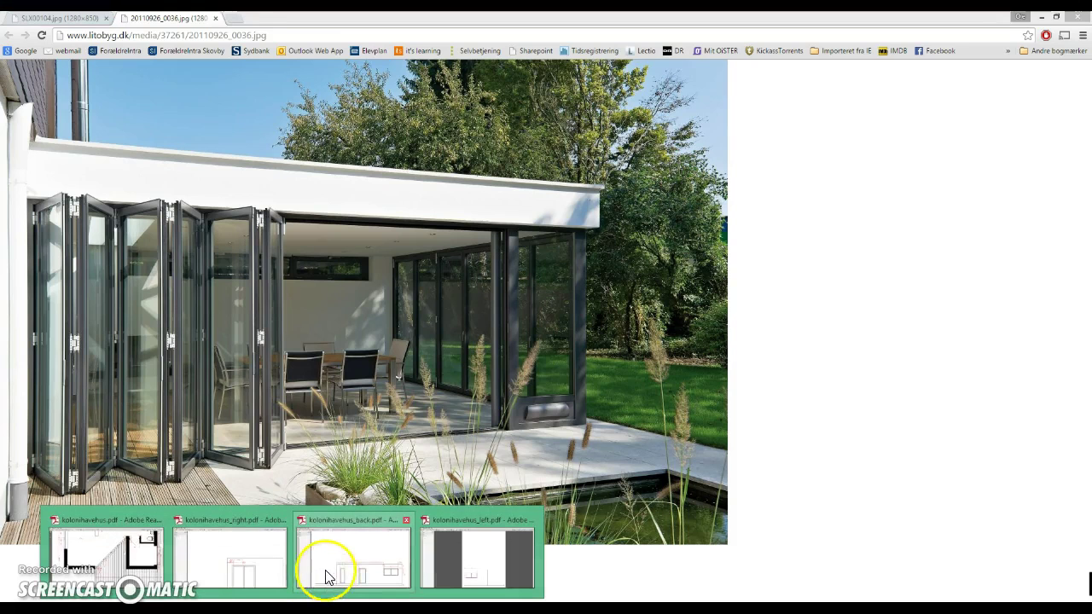
Bring up kolonihavehus_right.pdf to recheck the door's 400, 50, 775 and 1850 dimensions
click(272, 573)
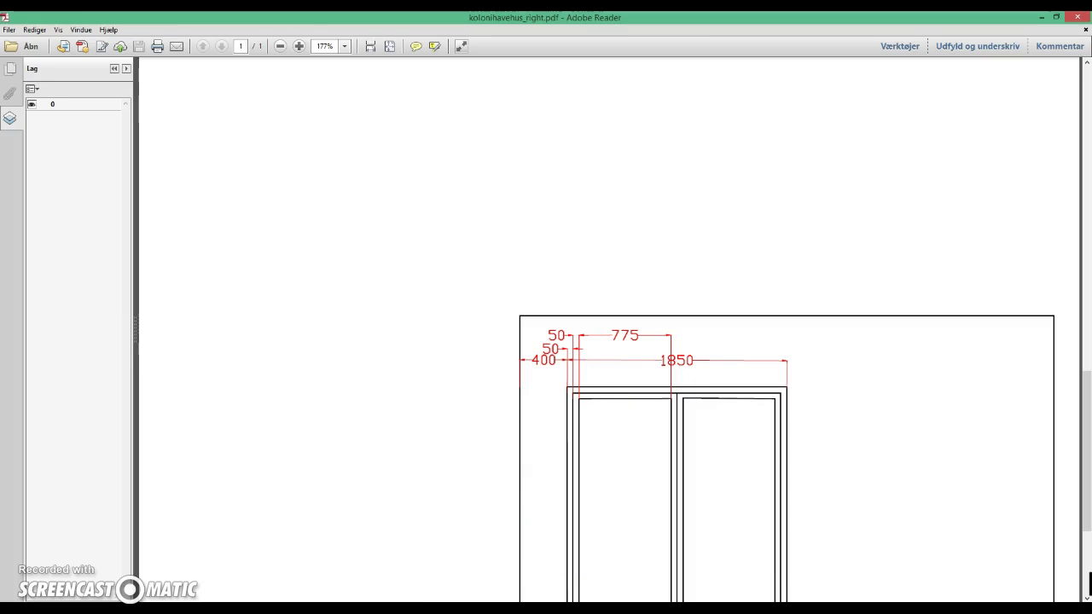
Erase the door outline's right edge and redraw it from the top edge's end to the wall base
click(327, 558)
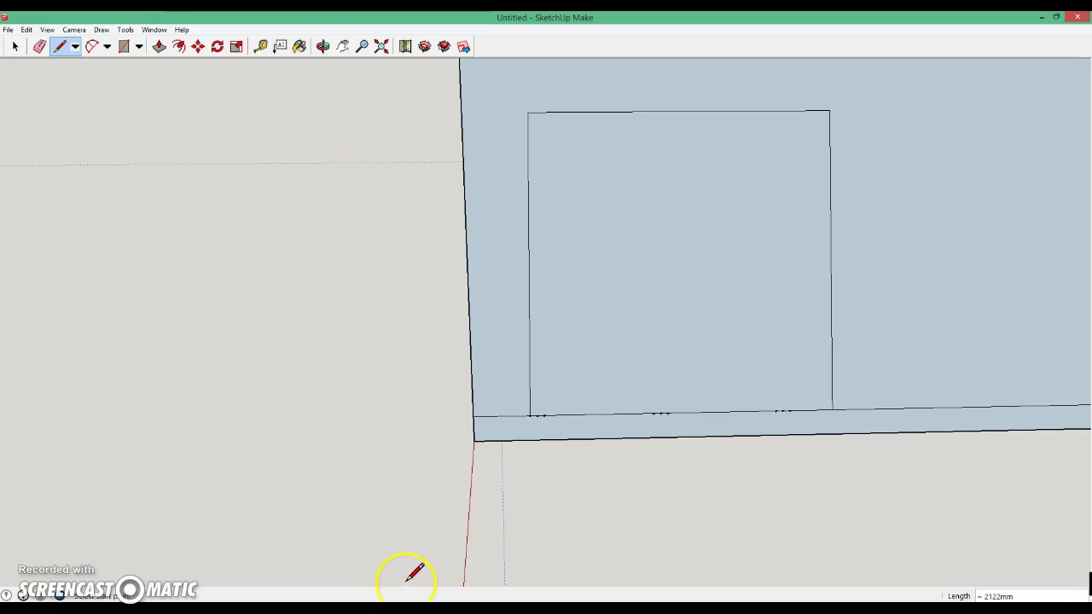
middle_drag(623, 368, 768, 378)
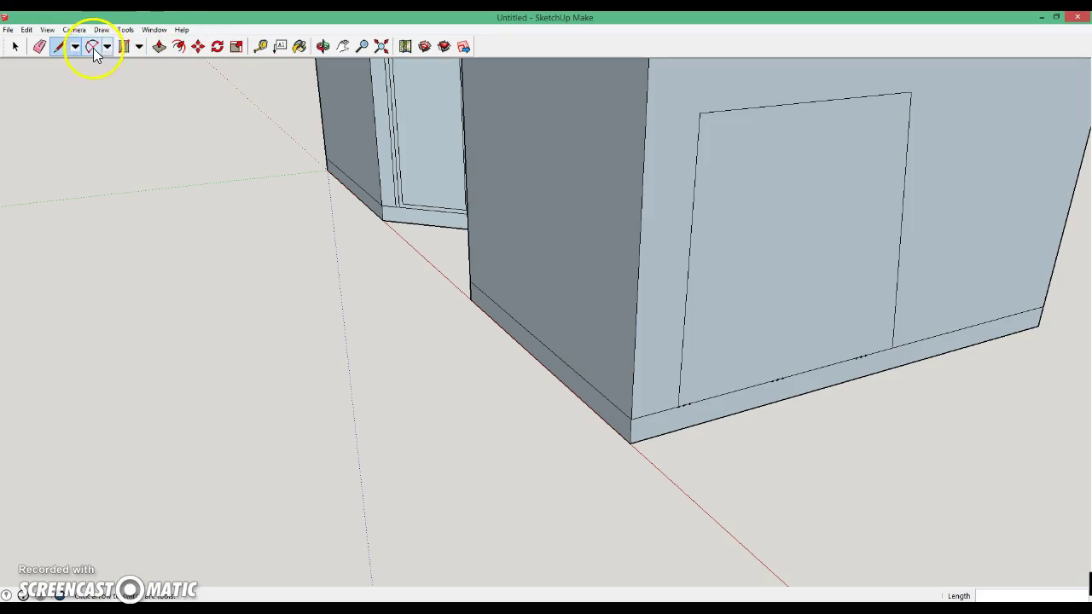
click(40, 47)
click(900, 229)
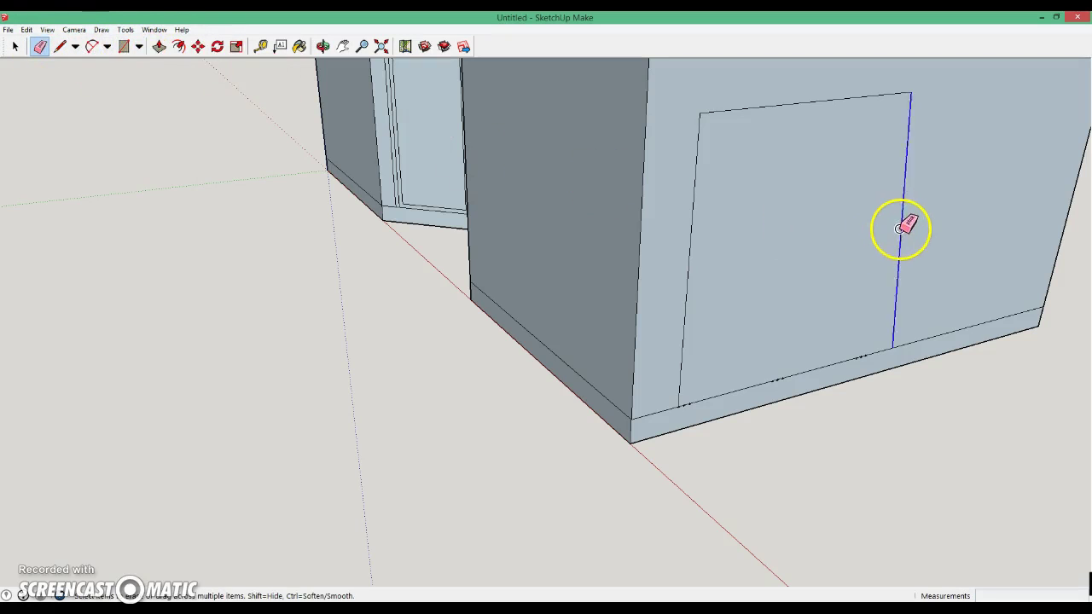
click(60, 47)
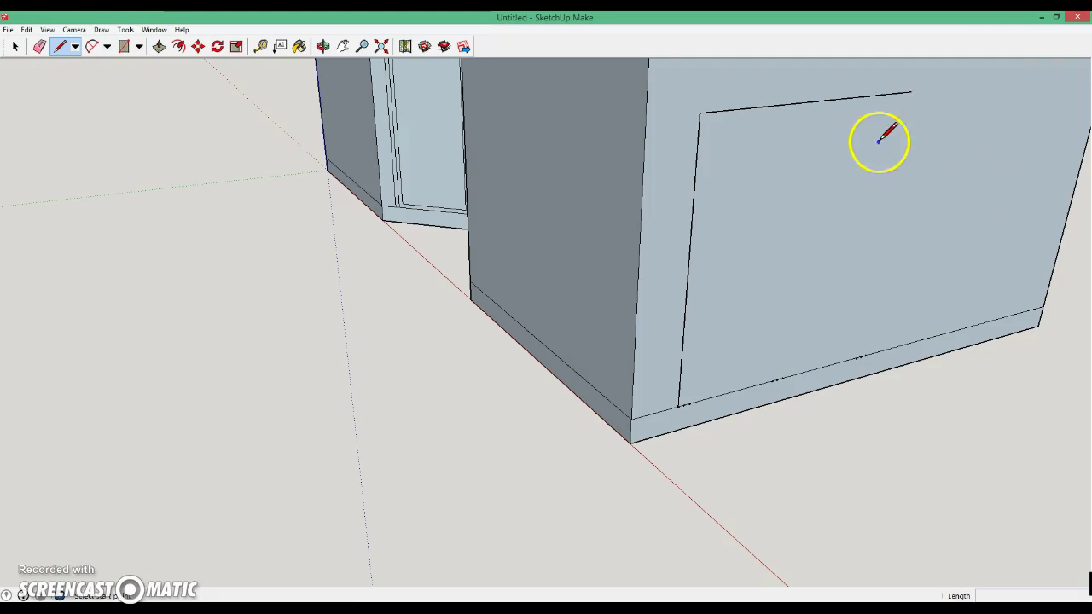
click(910, 94)
click(865, 357)
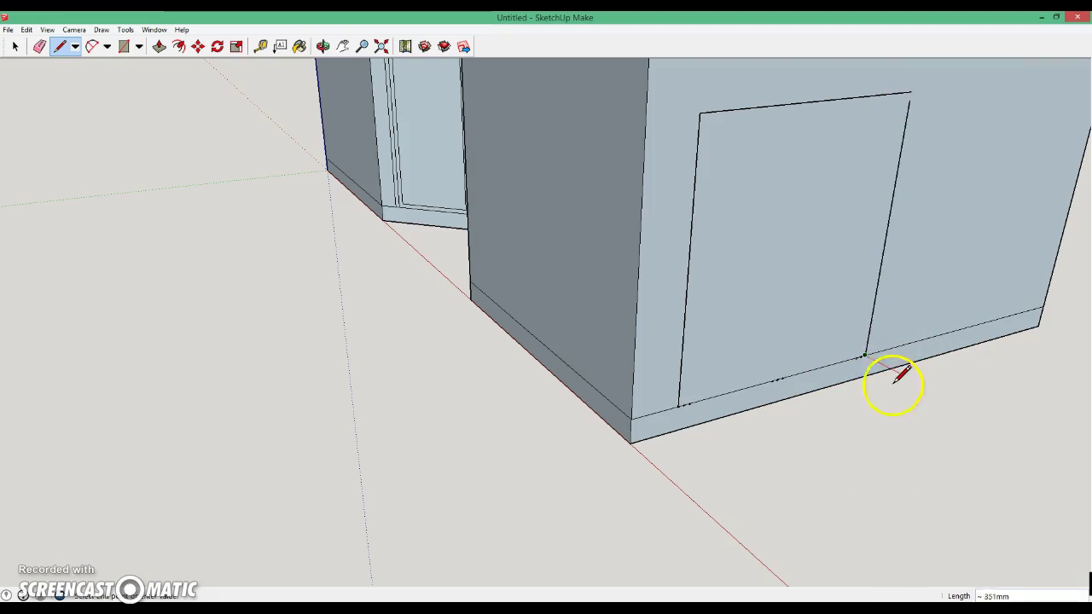
key(Escape)
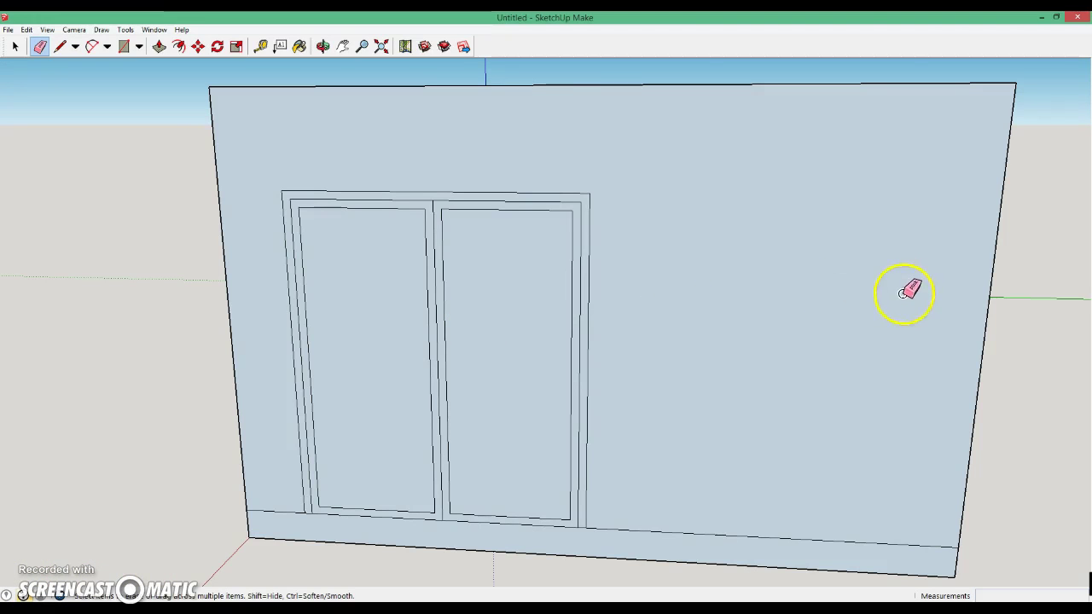
Orbit to the wall's left end and mark a 2100 mm height guide with the Tape Measure
middle_drag(956, 306, 902, 317)
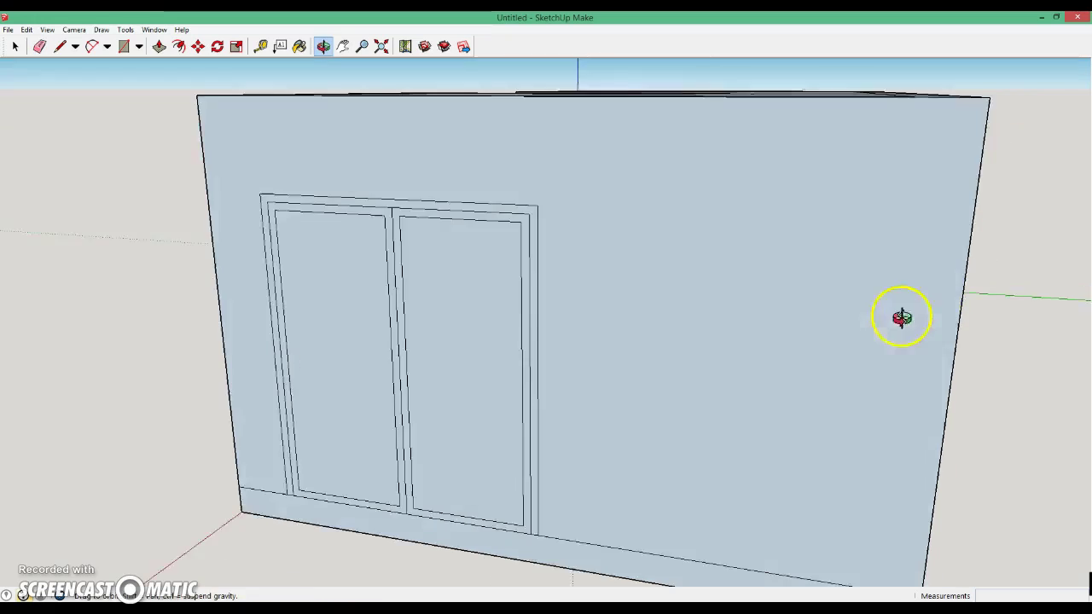
drag(902, 317, 478, 319)
mouse_move(919, 327)
mouse_down()
mouse_move(757, 312)
mouse_move(975, 304)
mouse_move(912, 342)
mouse_move(946, 319)
mouse_move(883, 331)
mouse_move(959, 313)
mouse_move(523, 299)
mouse_up()
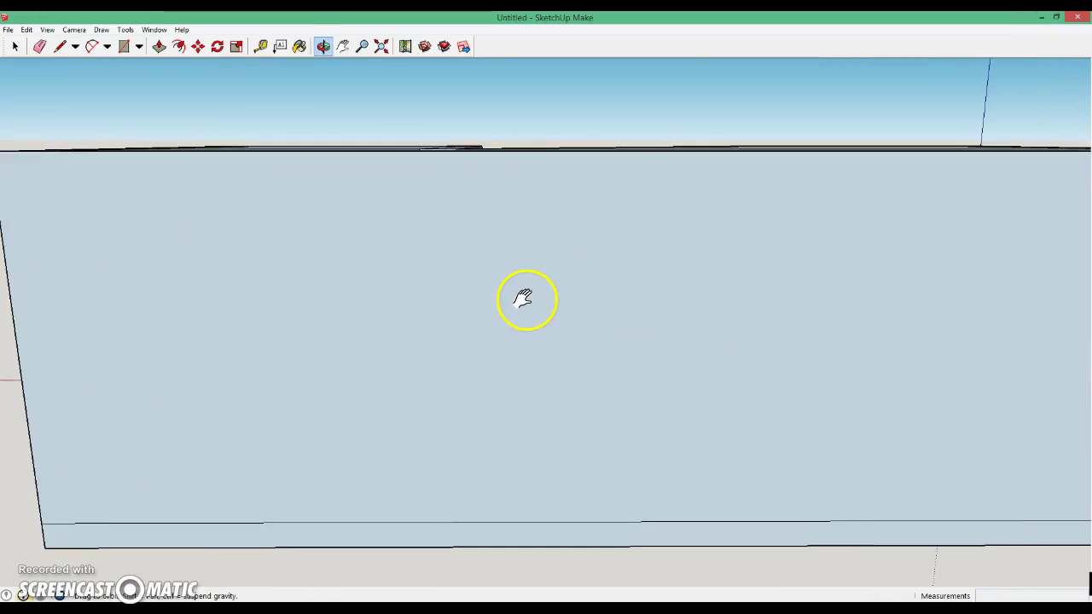
key(e)
scroll(527, 299, down, 2)
mouse_move(573, 296)
middle_down()
mouse_move(561, 305)
mouse_move(635, 298)
middle_up()
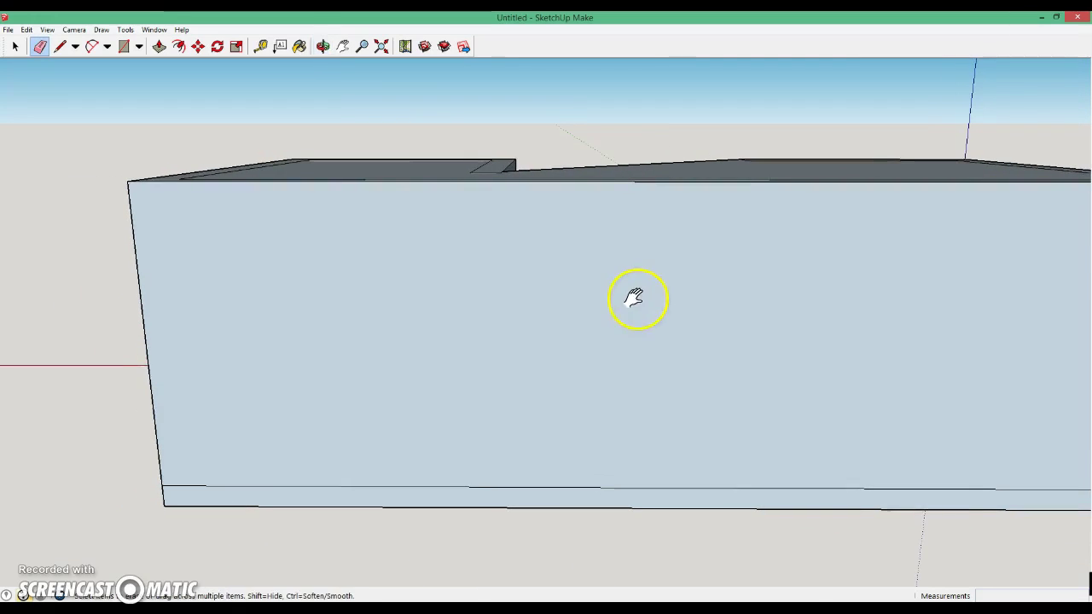
mouse_move(722, 295)
middle_down()
mouse_move(592, 295)
mouse_move(621, 299)
middle_up()
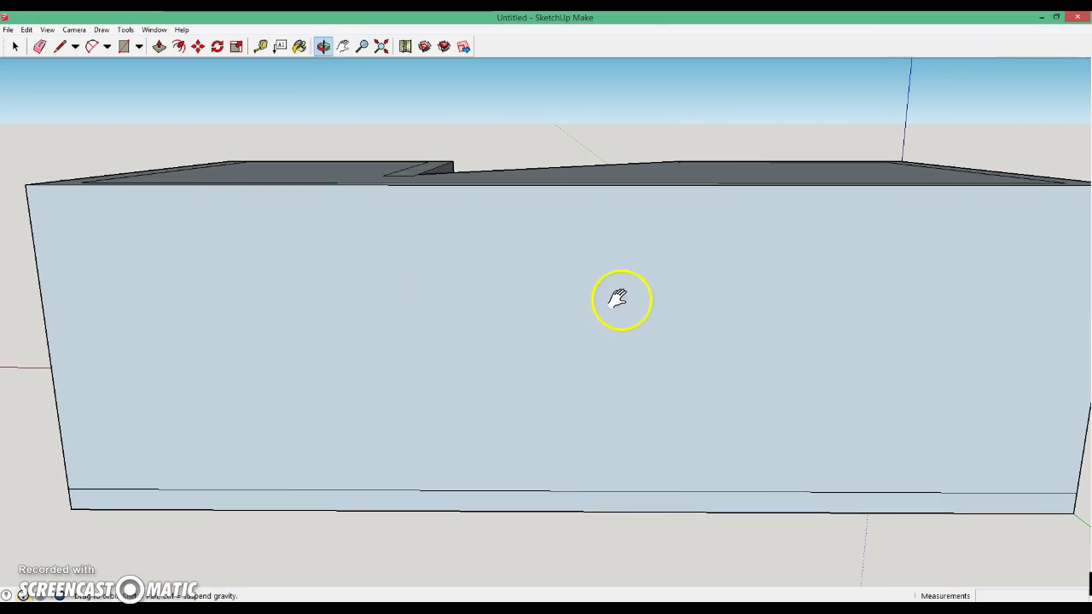
click(269, 48)
click(69, 489)
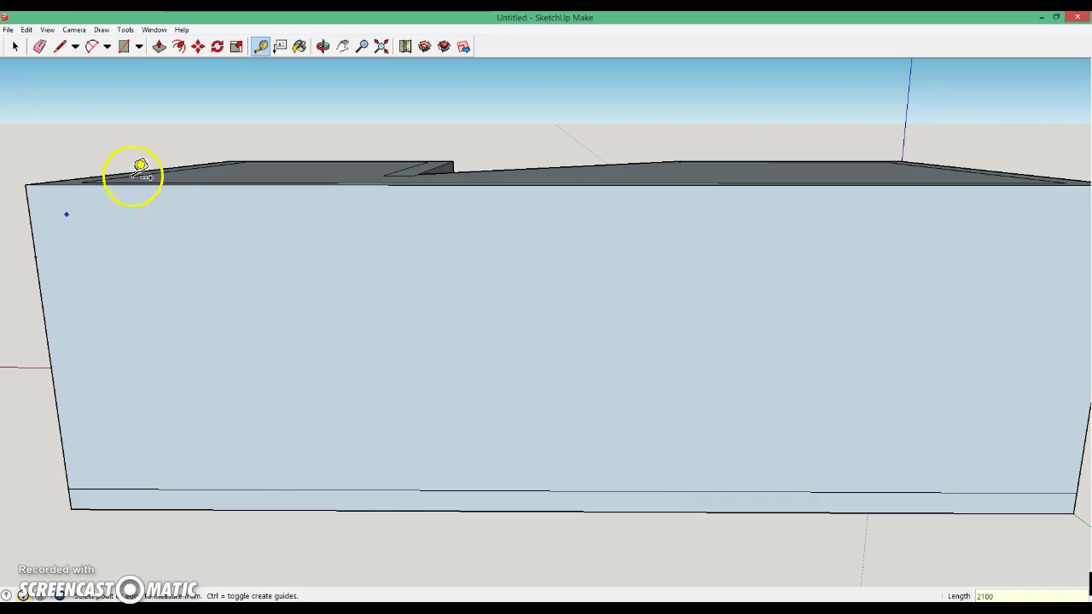
Draw a 9000 mm horizontal edge across the front face at the 2100 mm guide
click(58, 49)
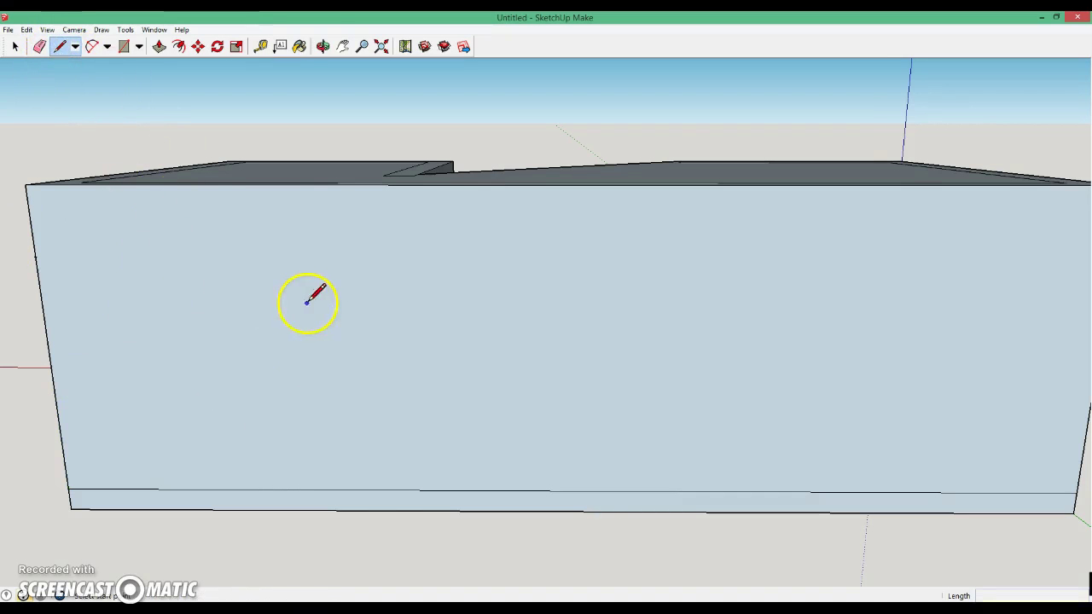
scroll(309, 299, down, 1)
click(58, 266)
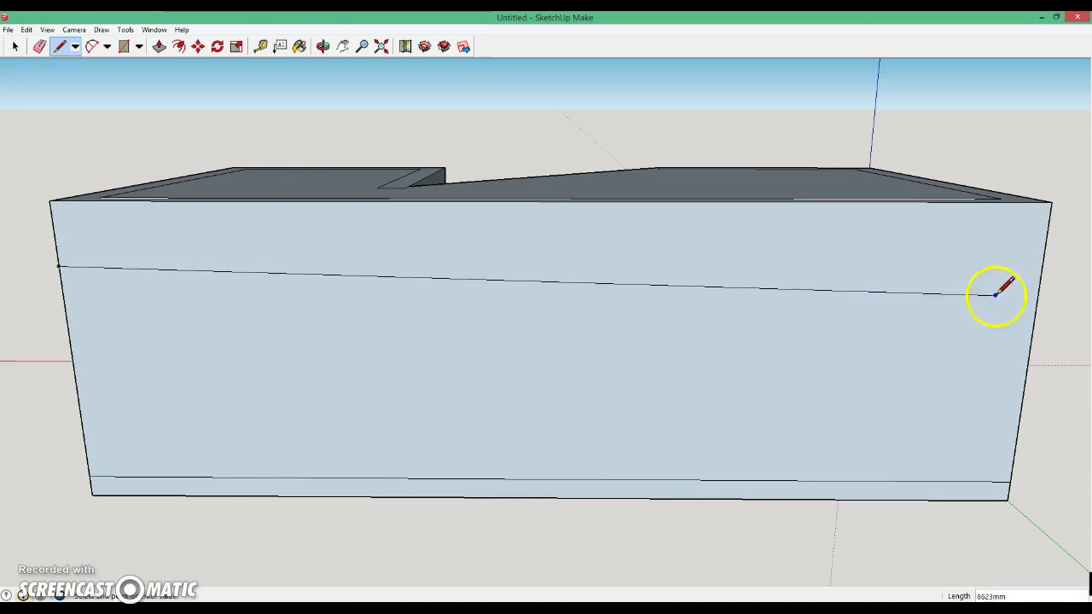
click(1042, 262)
click(1042, 264)
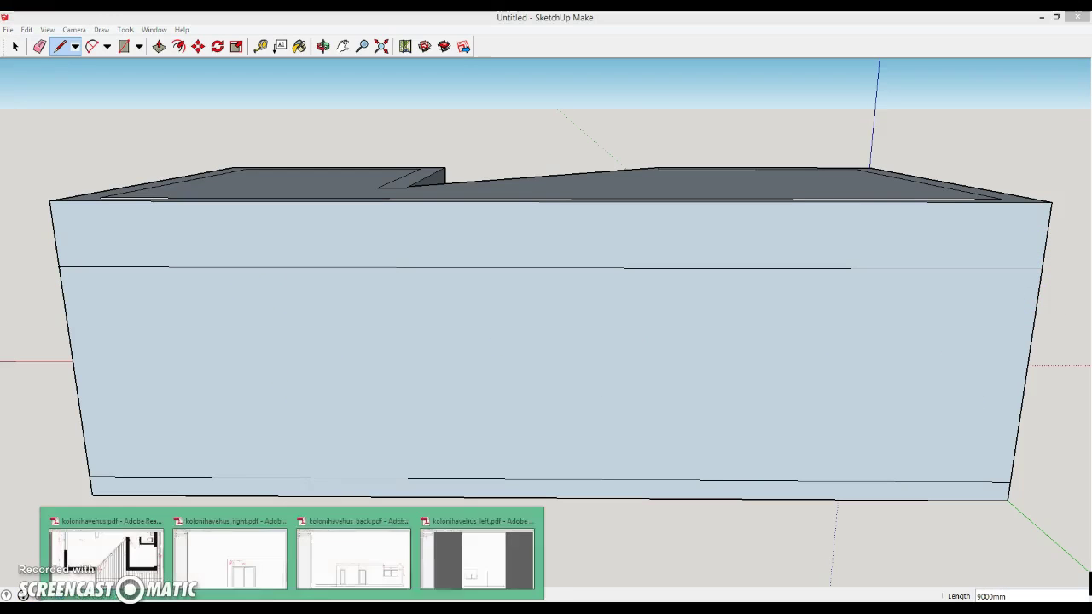
click(335, 563)
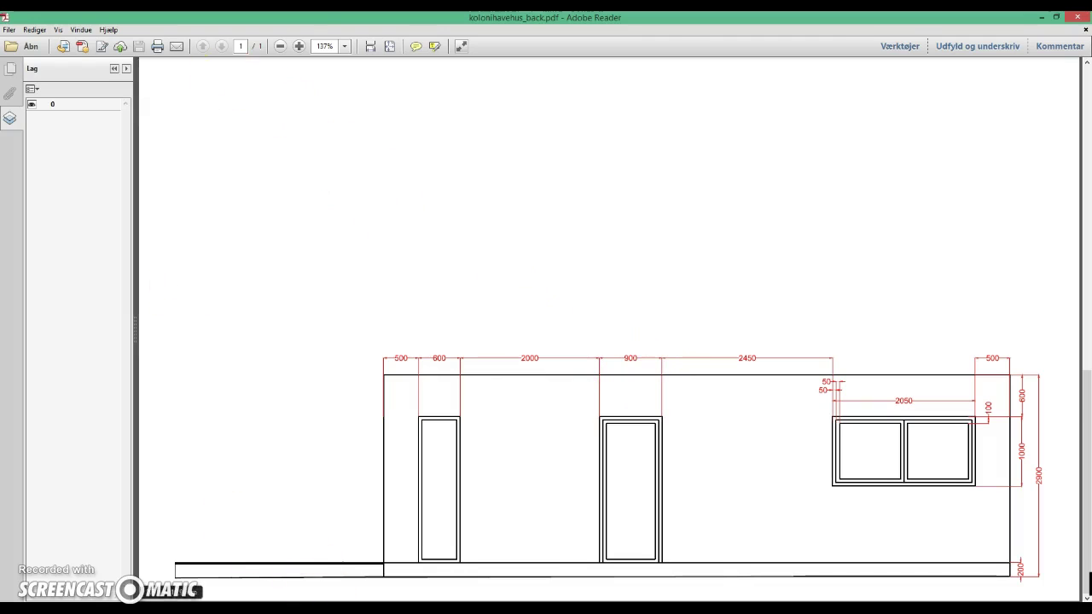
key(alt+Tab)
Mark the first guide points along the wall's bottom edge at 500, 600 and 2000 mm
click(260, 46)
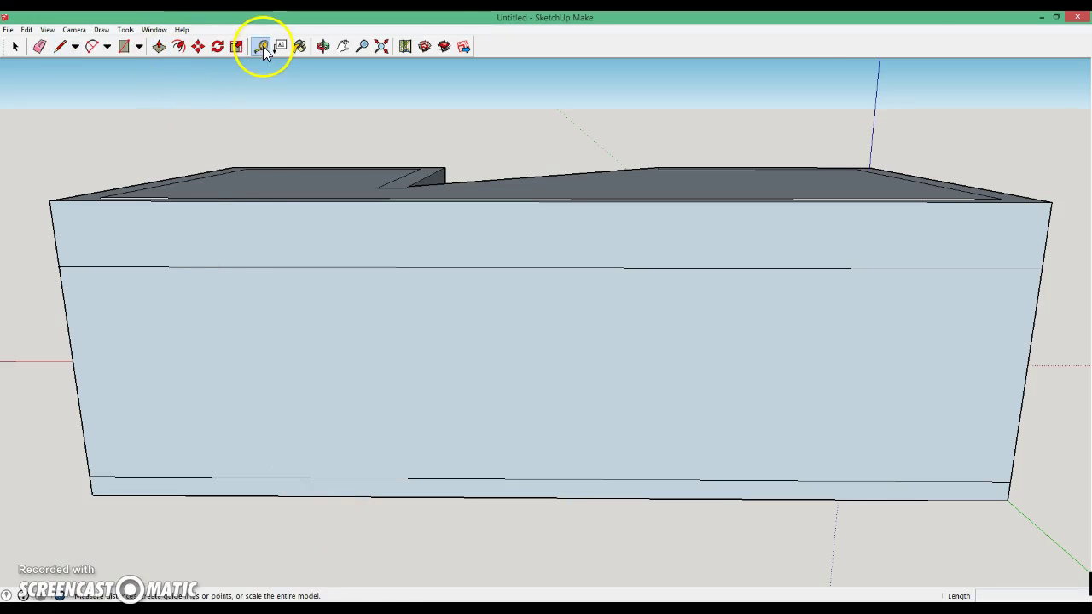
click(89, 476)
text(500)
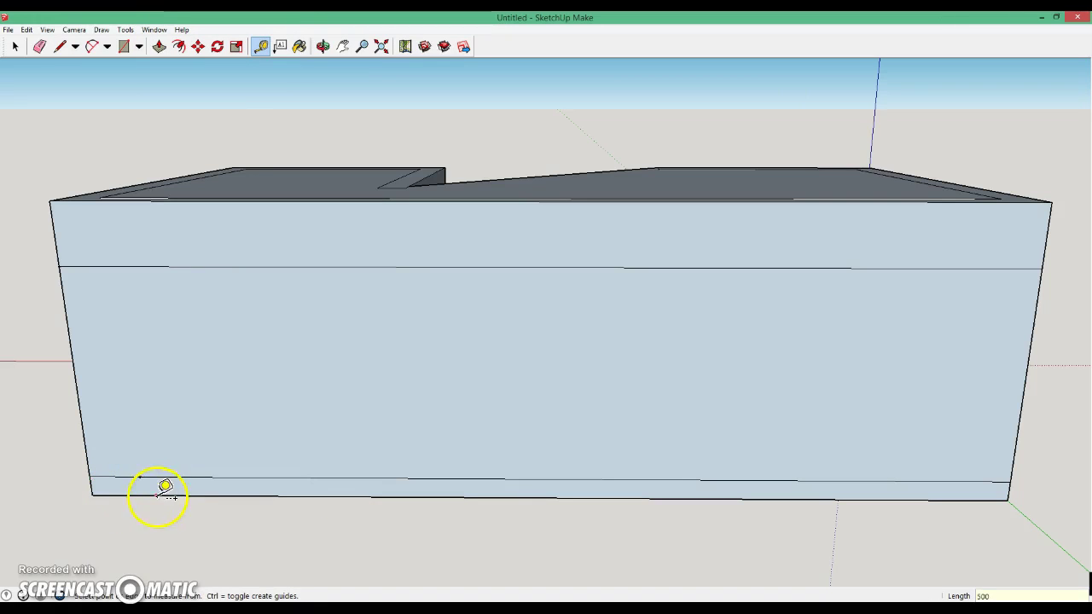
click(140, 477)
text(600)
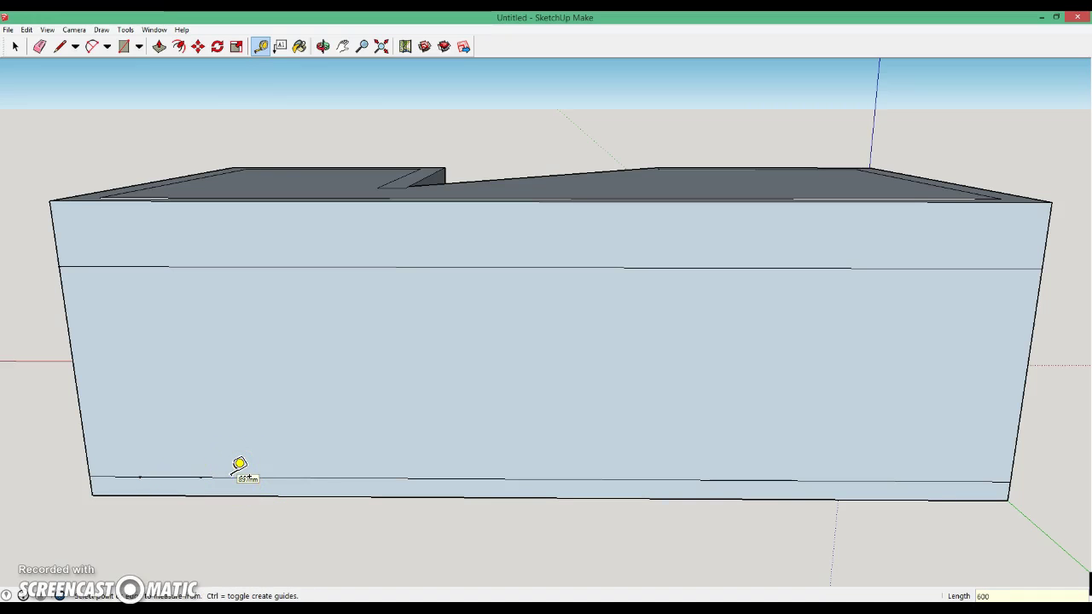
click(200, 477)
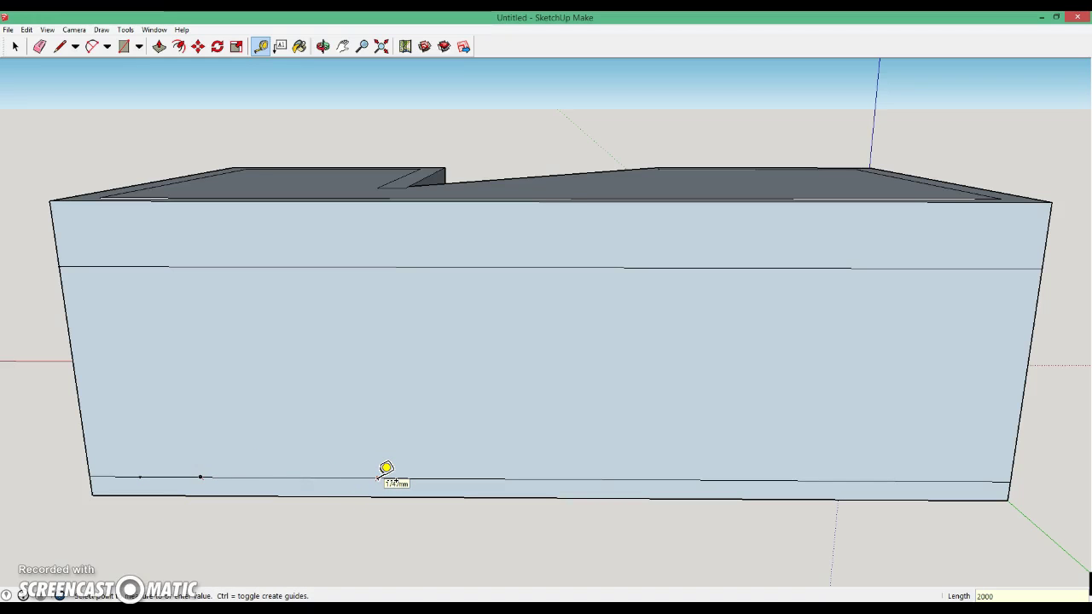
click(403, 479)
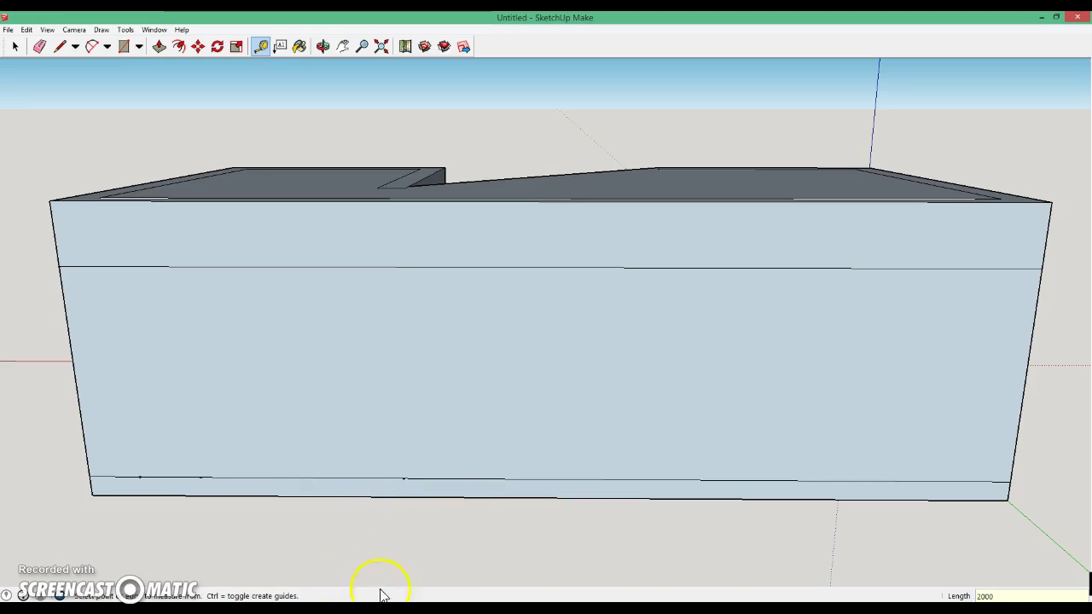
click(317, 576)
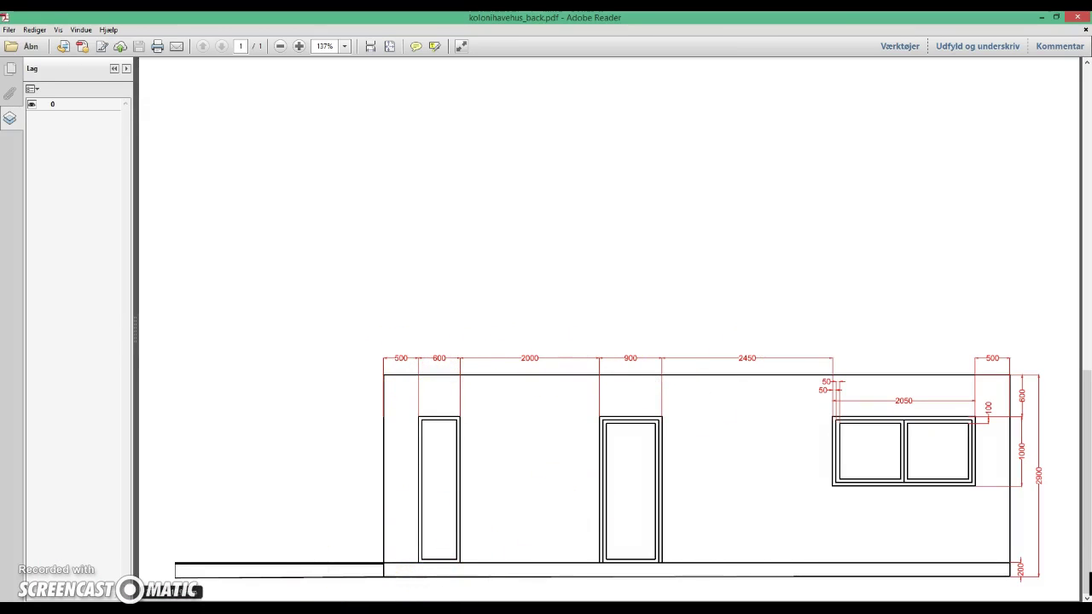
click(327, 559)
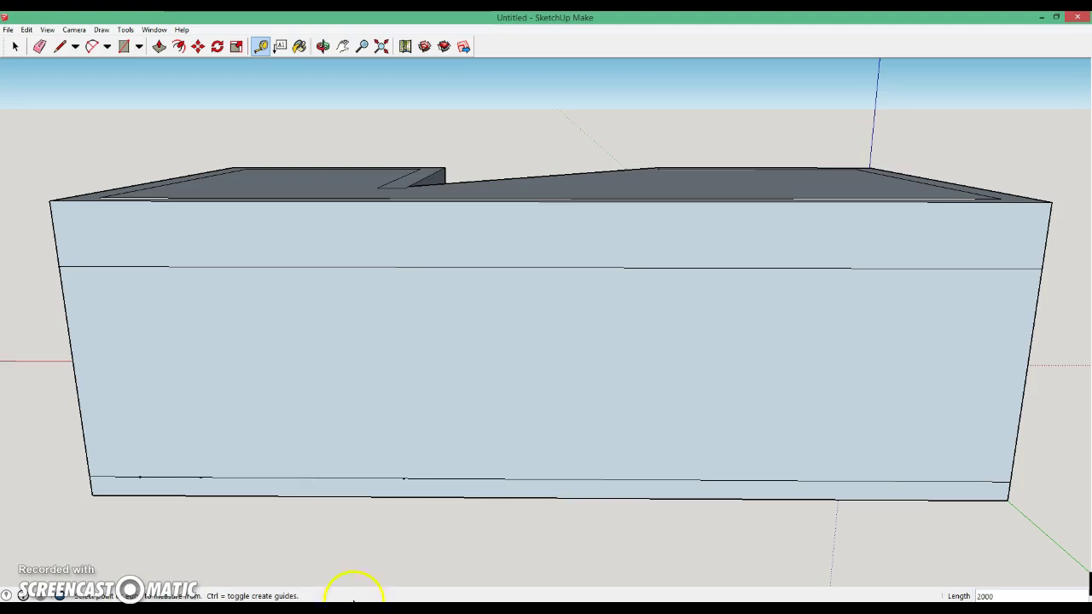
Continue the bottom-edge guide points at 900, 2450, 2050 and 500 mm spacings
click(402, 478)
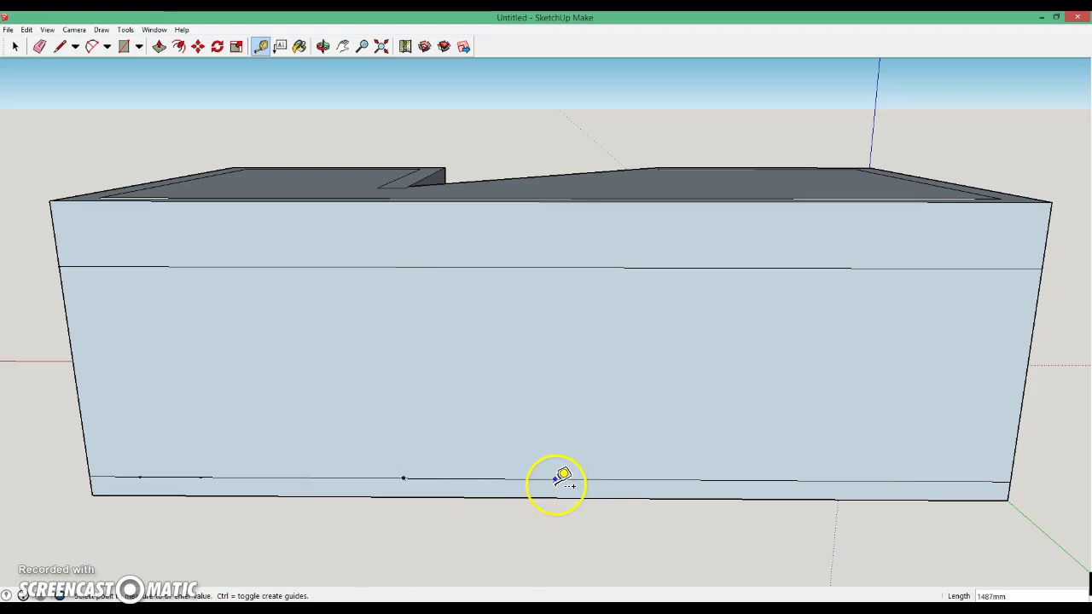
drag(532, 474, 502, 475)
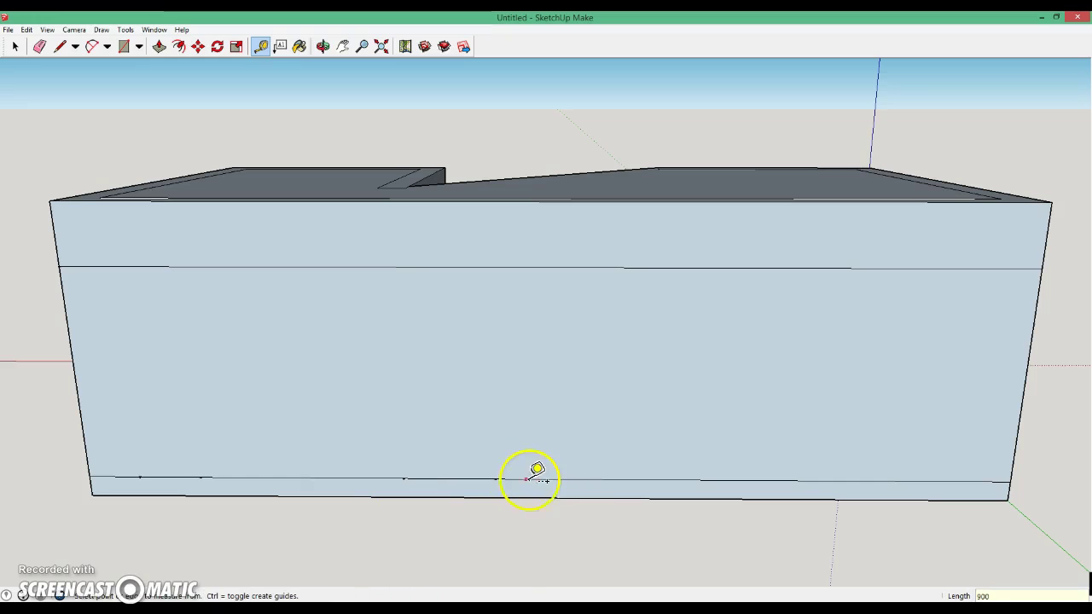
click(496, 478)
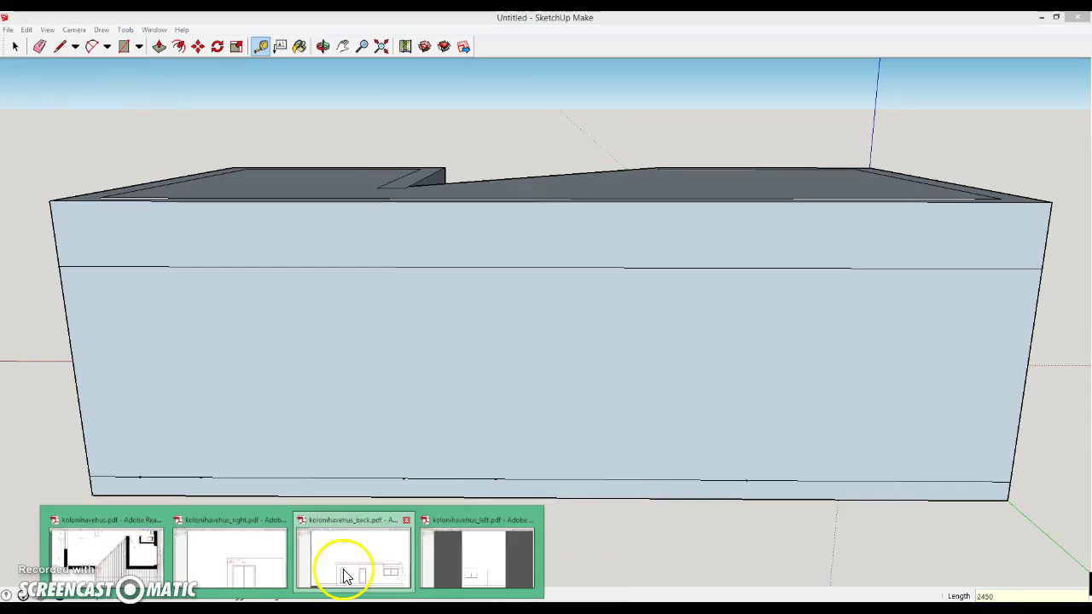
click(346, 573)
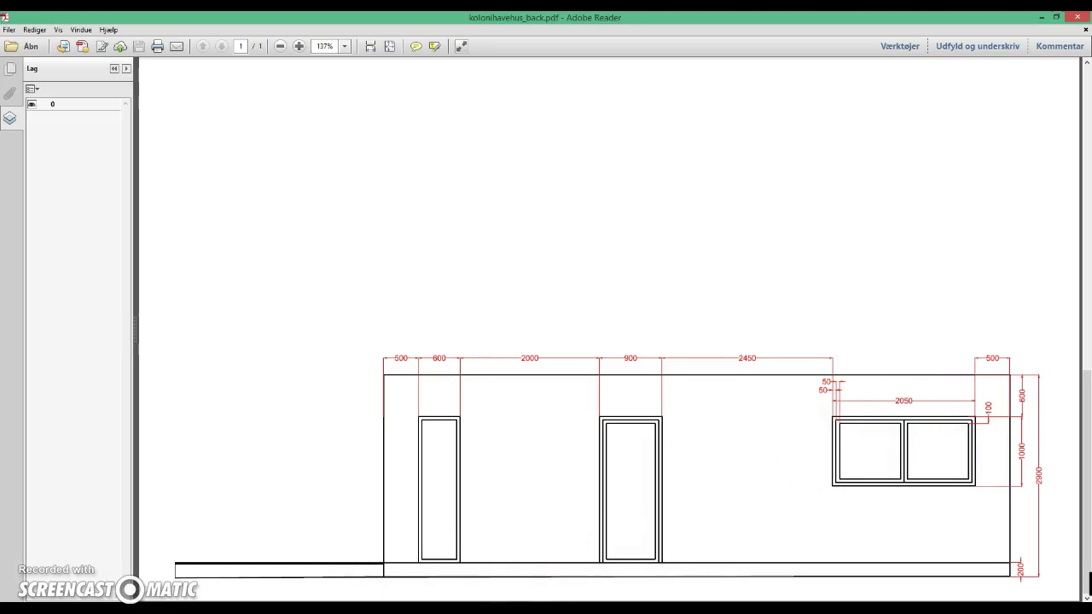
key(alt+Tab)
click(747, 480)
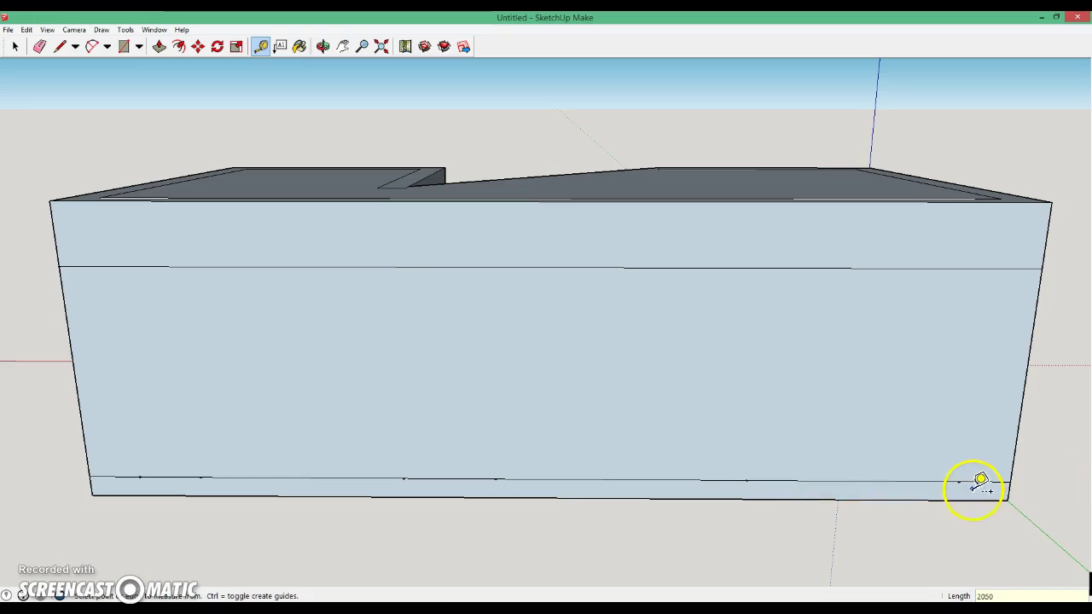
click(1008, 481)
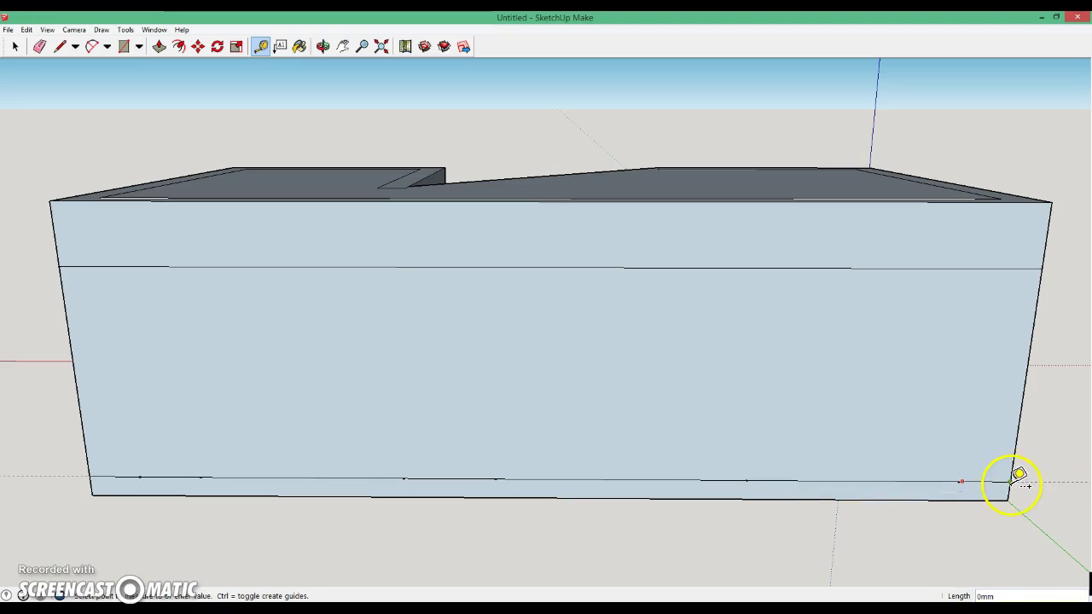
click(1009, 481)
click(958, 481)
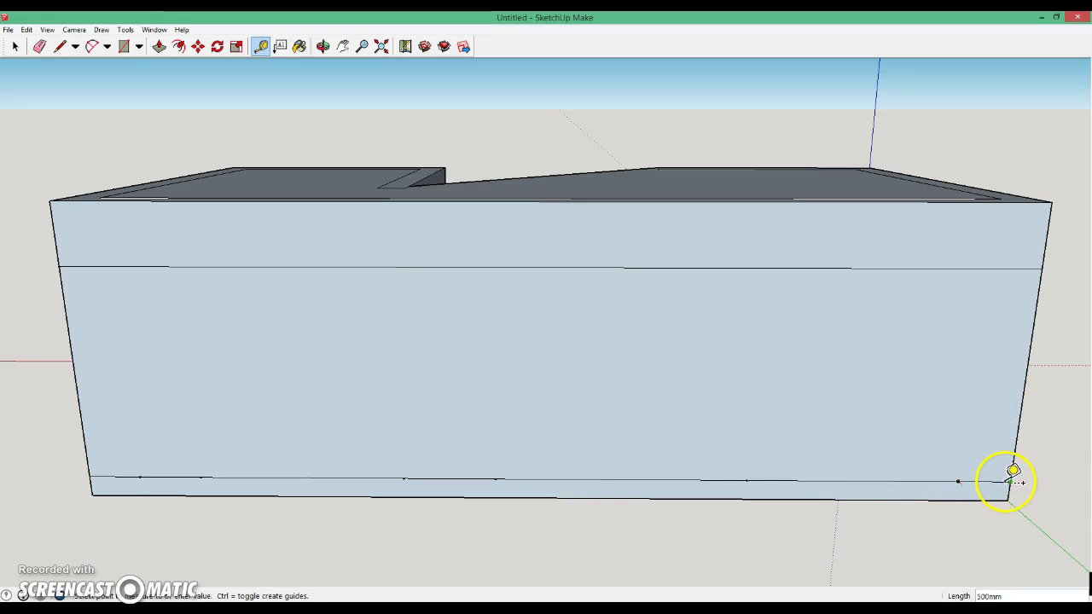
click(884, 359)
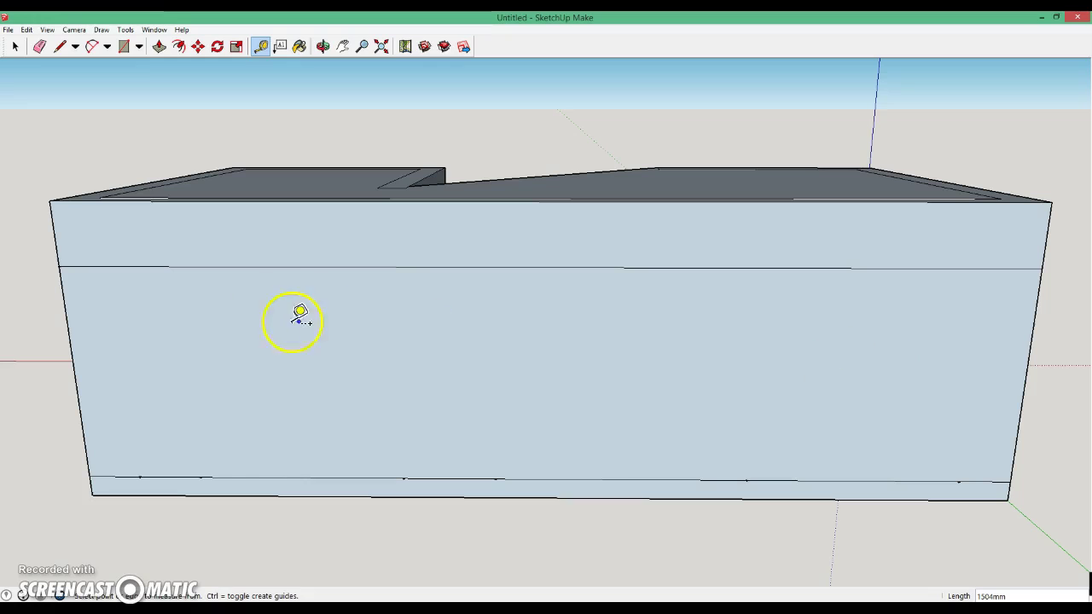
click(59, 46)
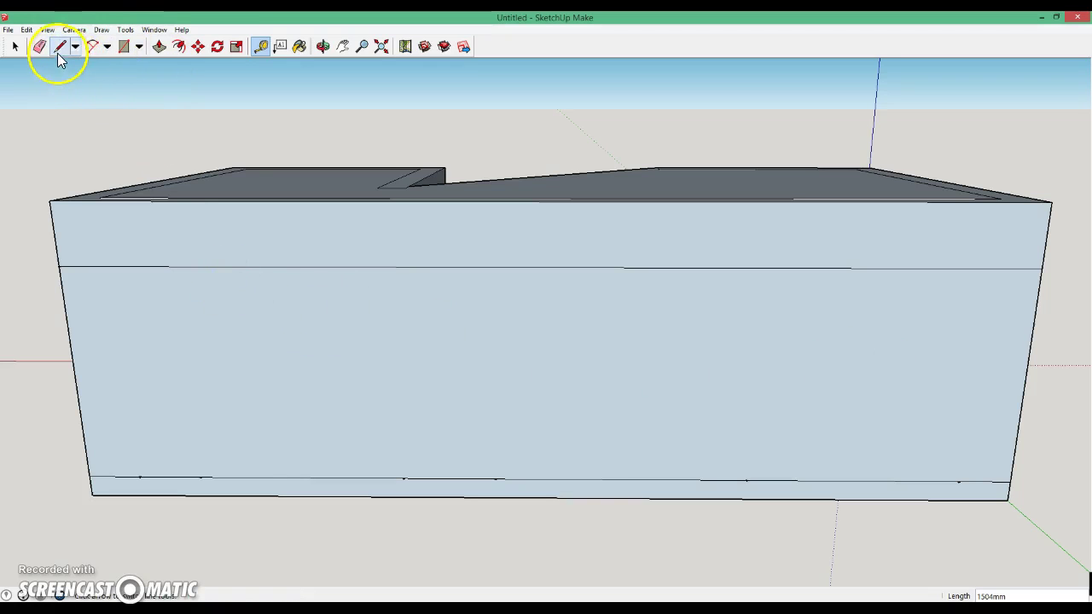
Draw vertical edges from each base guide point up to the horizontal line, splitting the wall into panels
click(140, 476)
click(113, 268)
click(200, 476)
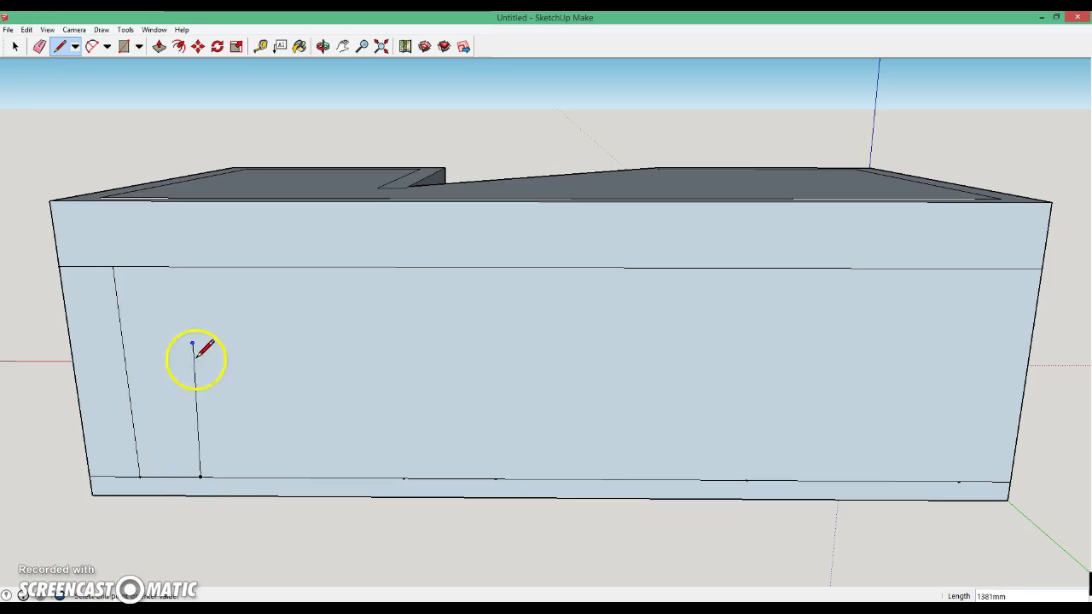
click(179, 268)
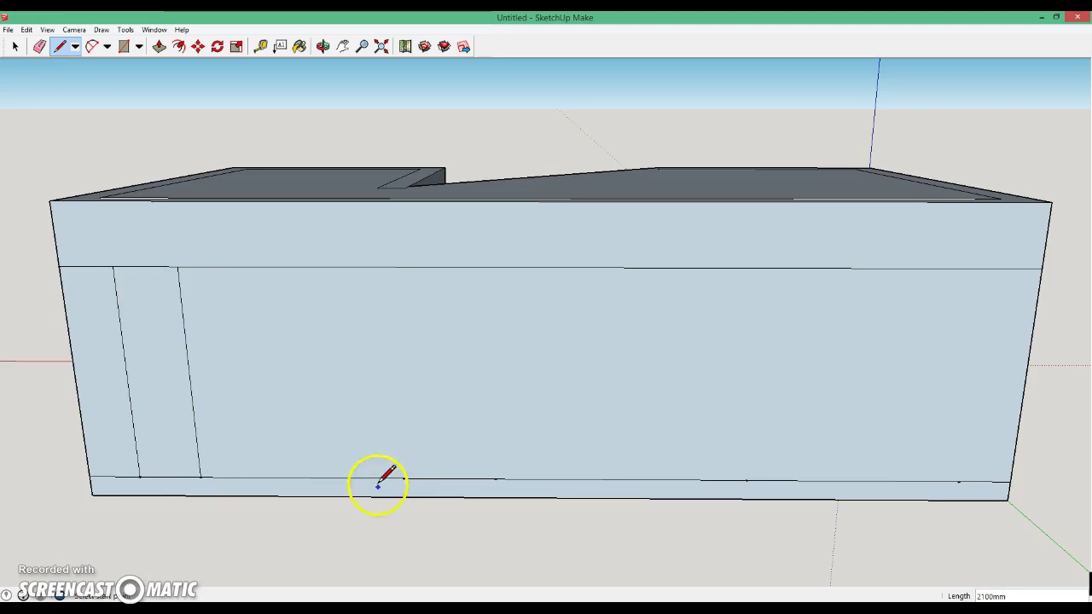
click(404, 477)
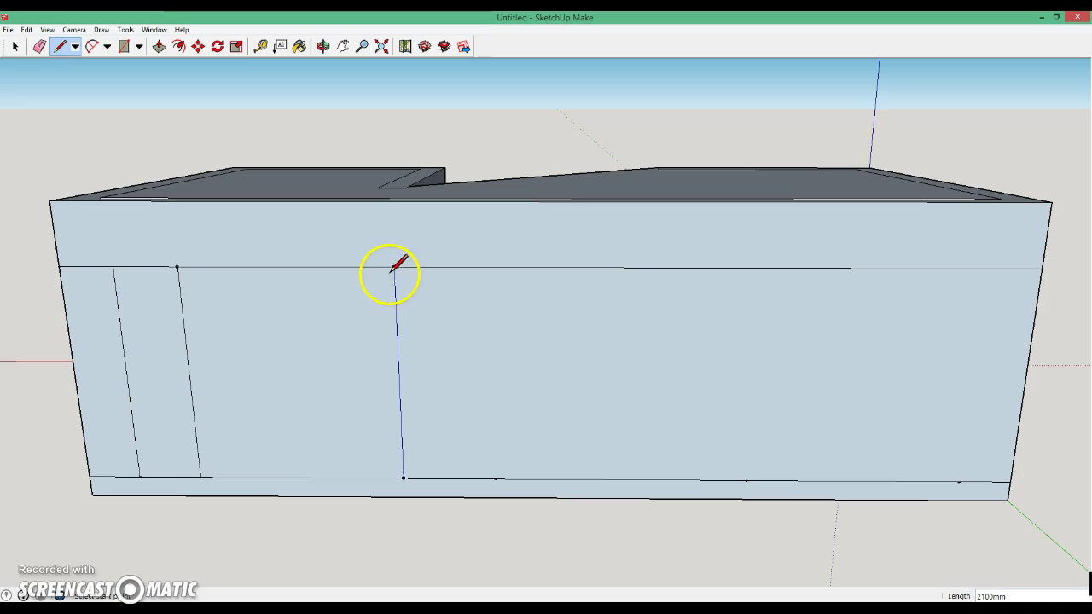
click(496, 479)
click(491, 268)
click(747, 480)
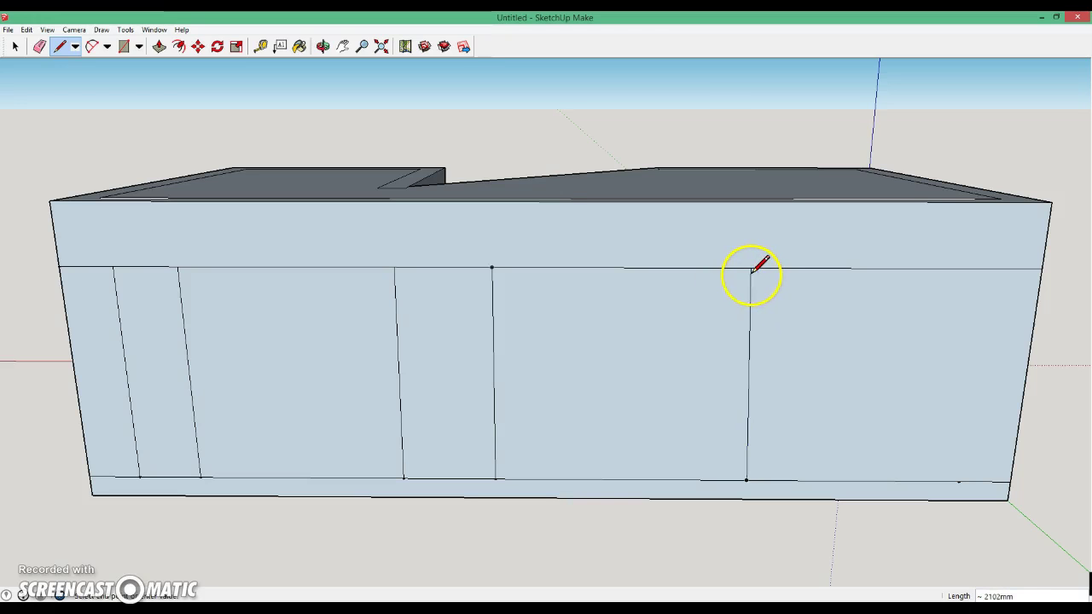
click(960, 480)
click(986, 270)
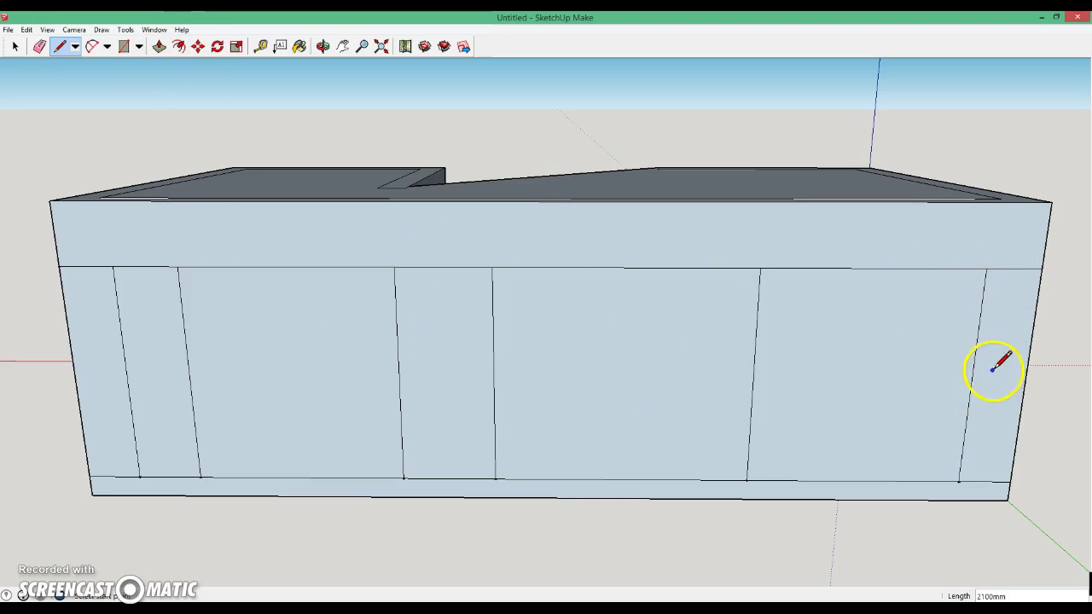
Mark a guide point 1000 mm down a vertical edge, matching the rear elevation's window height
click(260, 46)
click(759, 268)
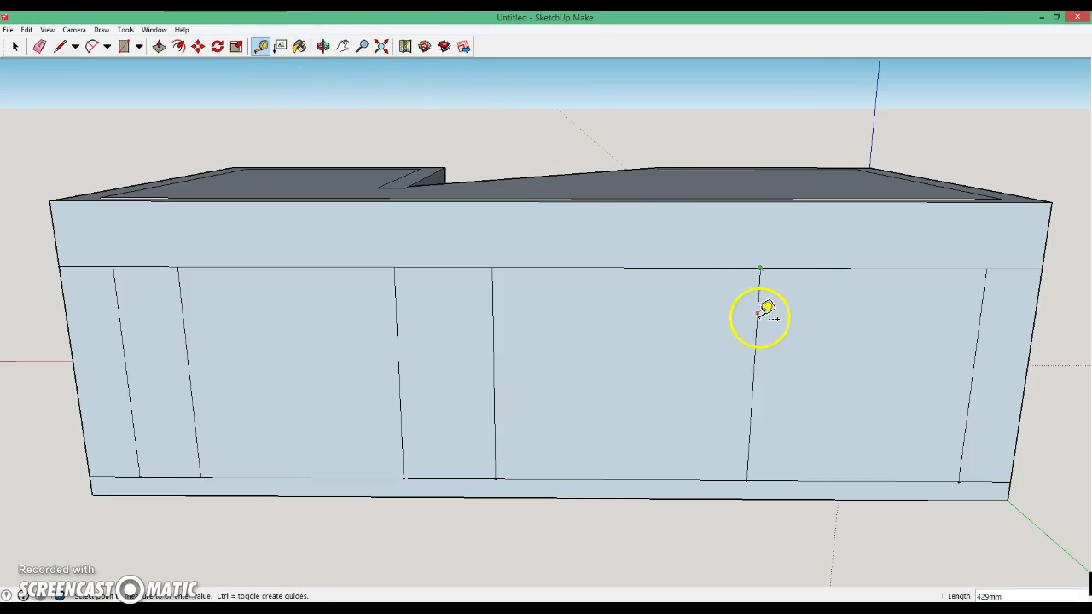
click(758, 341)
text(1000)
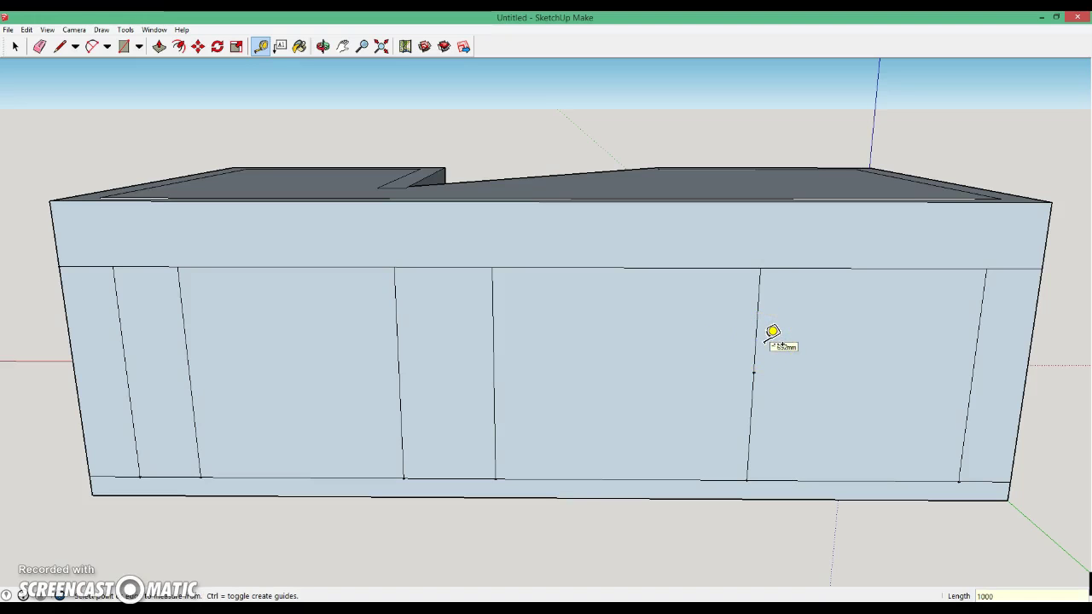
click(568, 471)
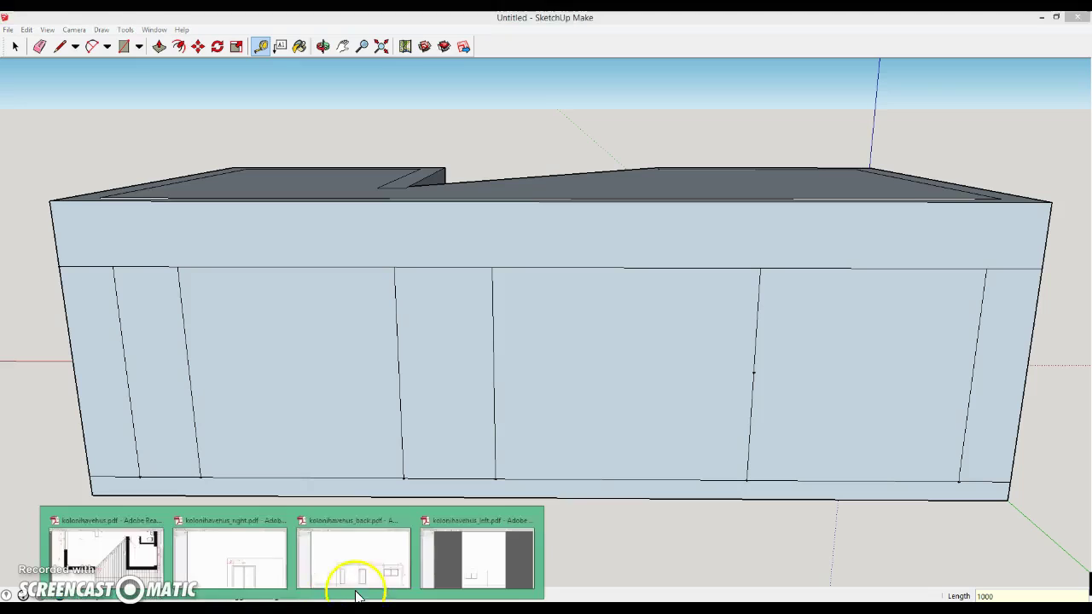
click(465, 553)
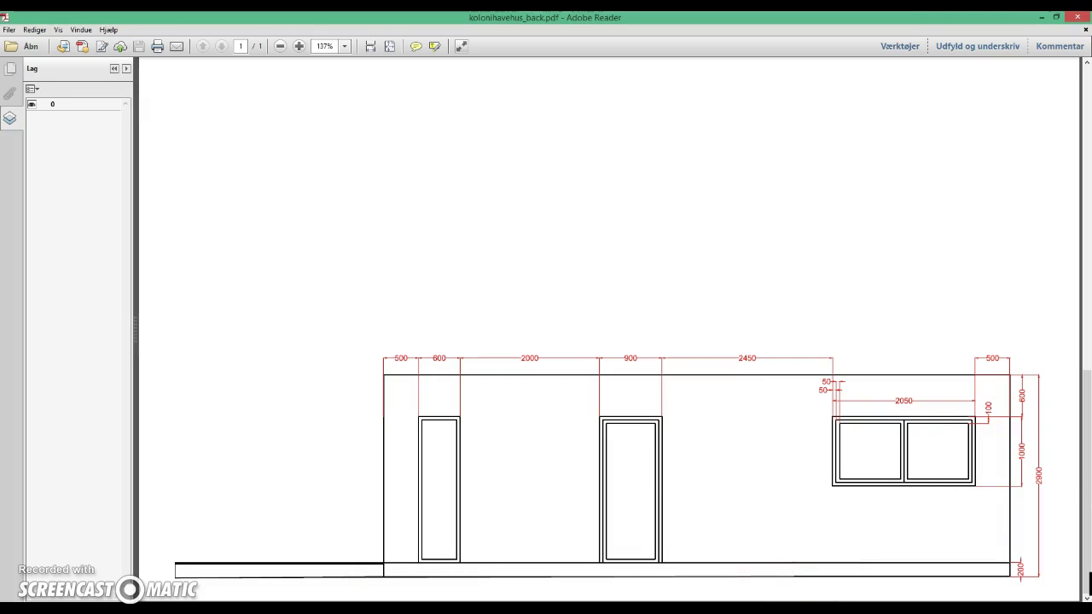
key(alt+Tab)
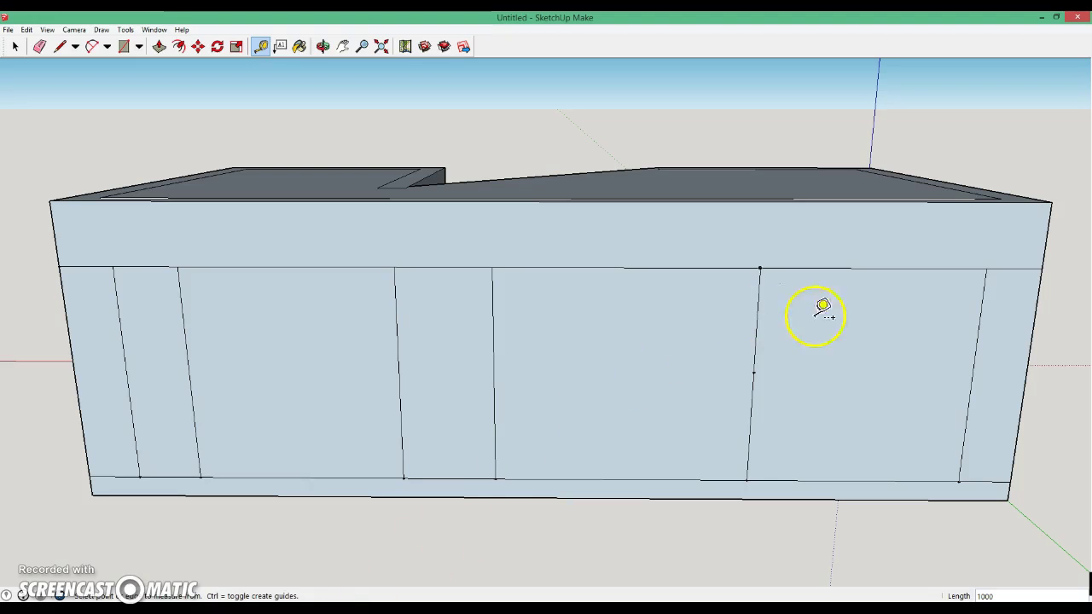
click(61, 48)
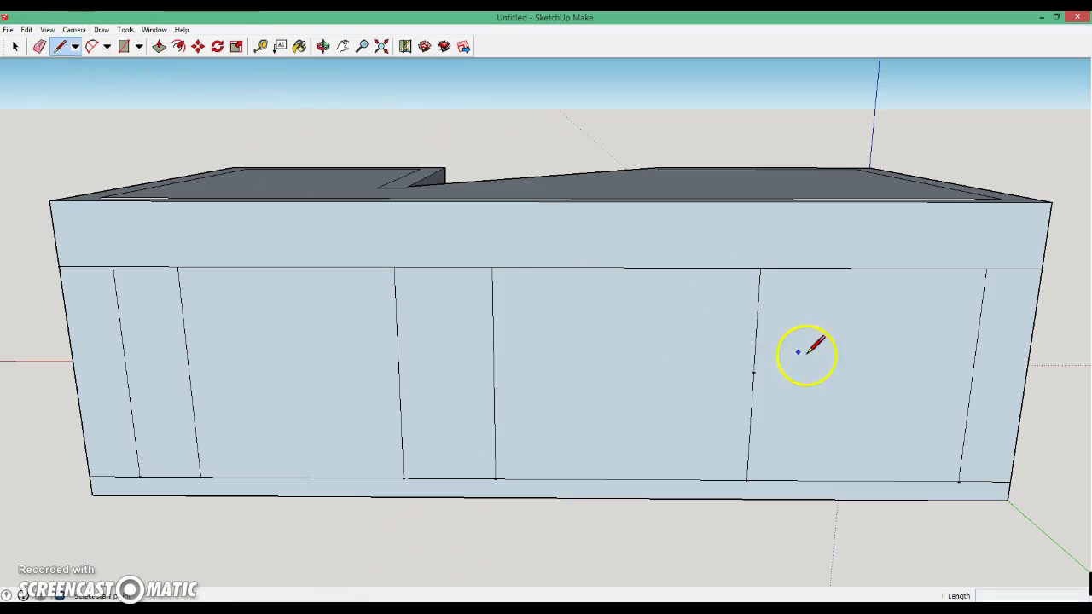
Draw a 2050 mm horizontal edge across the right panel, then bring up the back elevation PDF
click(753, 373)
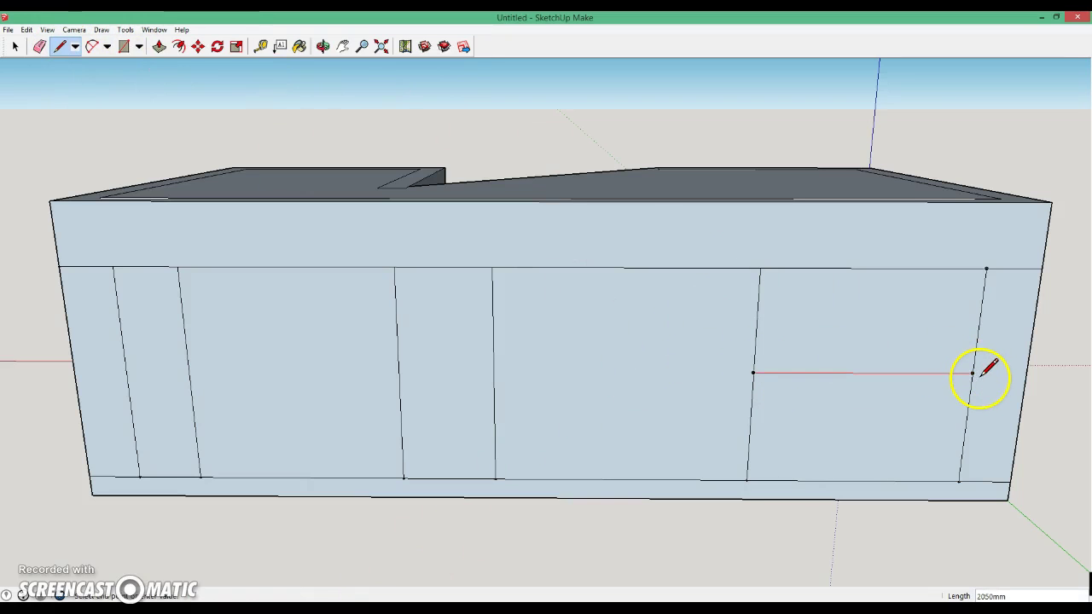
click(972, 373)
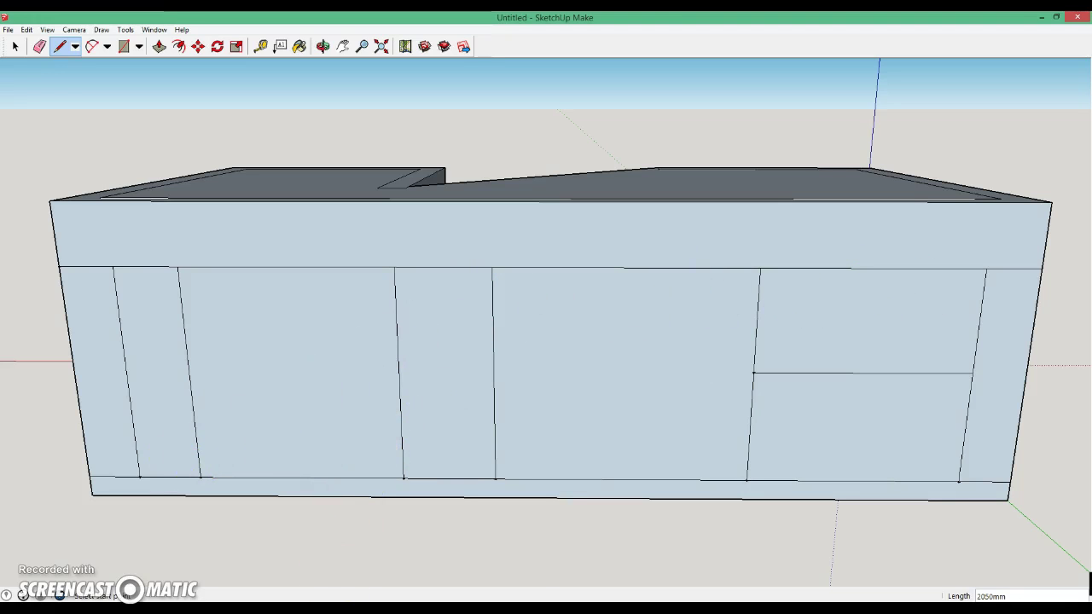
click(355, 556)
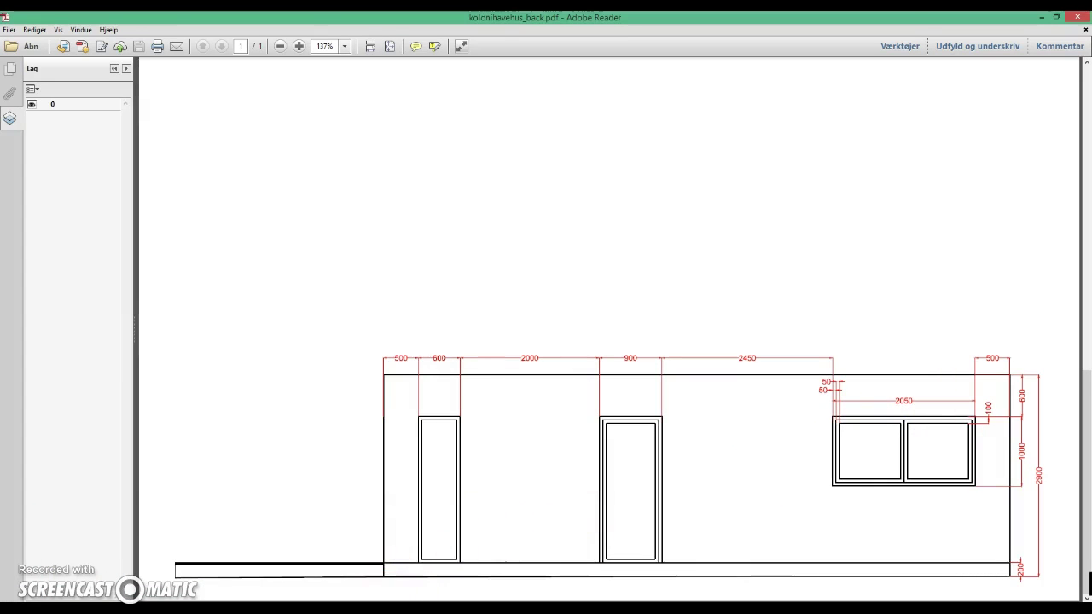
Return to SketchUp and orbit round to the wall with the framed doors and window
key(alt+Tab)
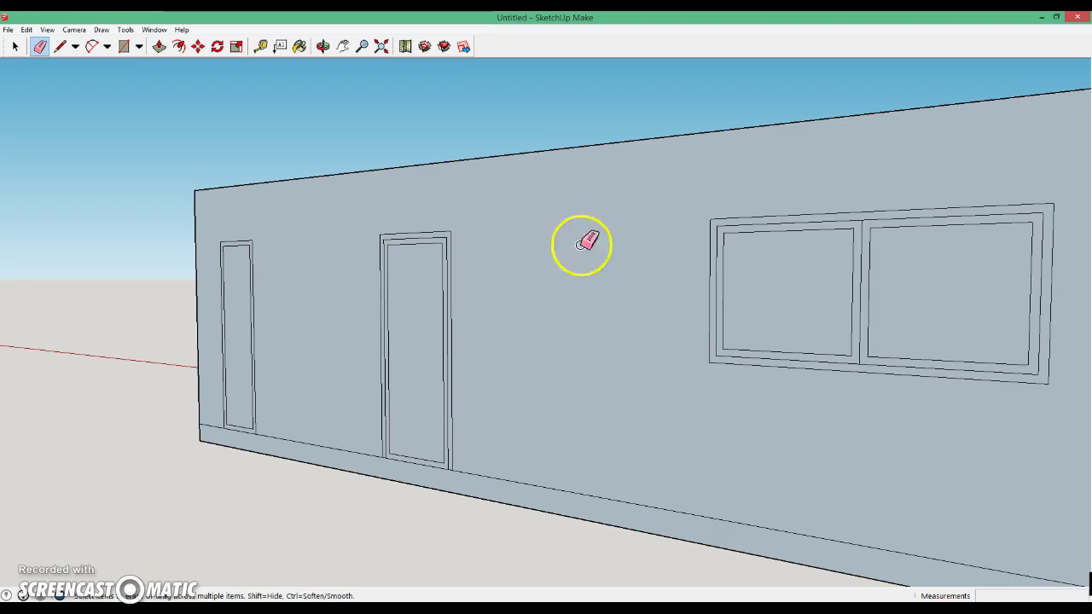
mouse_move(558, 233)
middle_down()
mouse_move(436, 279)
mouse_move(361, 285)
mouse_move(354, 267)
middle_up()
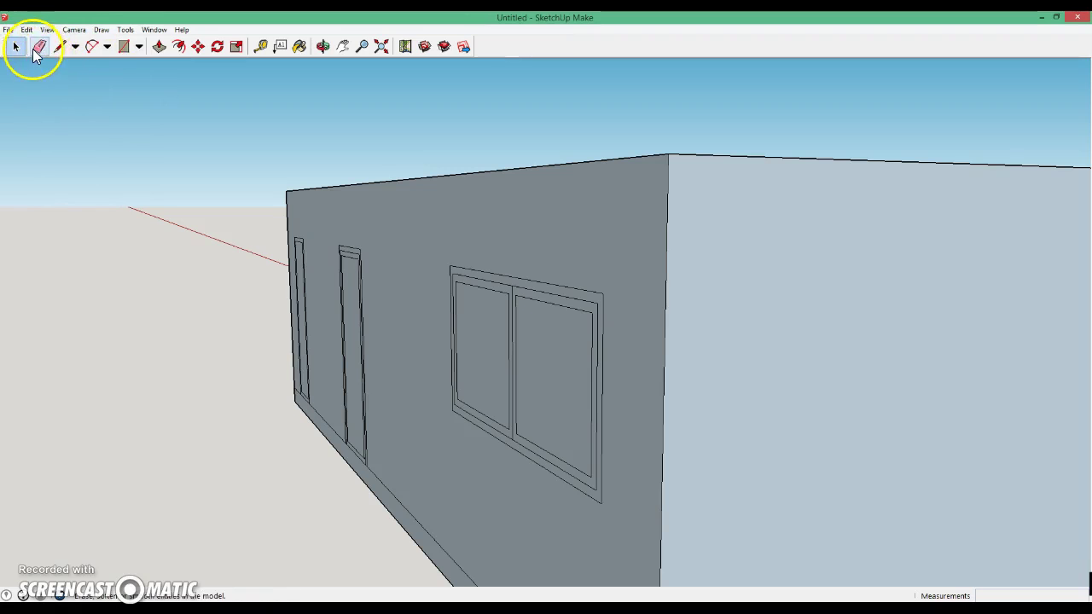
Move the selected double window onto the ground away from the house
drag(422, 256, 569, 461)
drag(617, 522, 620, 524)
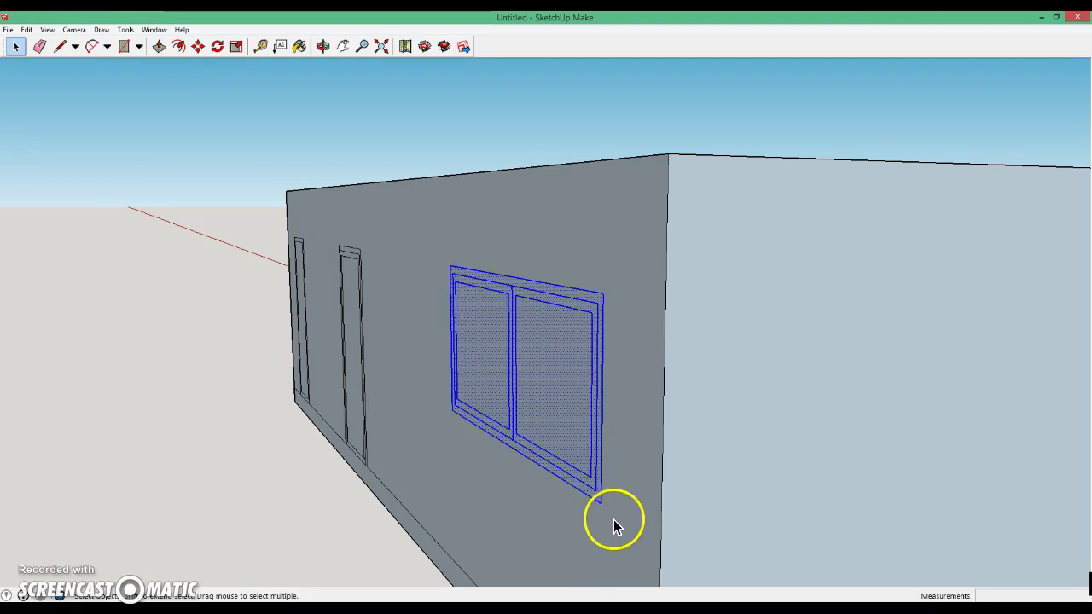
mouse_move(648, 350)
middle_down()
mouse_move(517, 451)
mouse_move(643, 419)
mouse_move(23, 341)
mouse_move(149, 447)
mouse_move(617, 441)
mouse_move(743, 419)
mouse_move(758, 398)
middle_up()
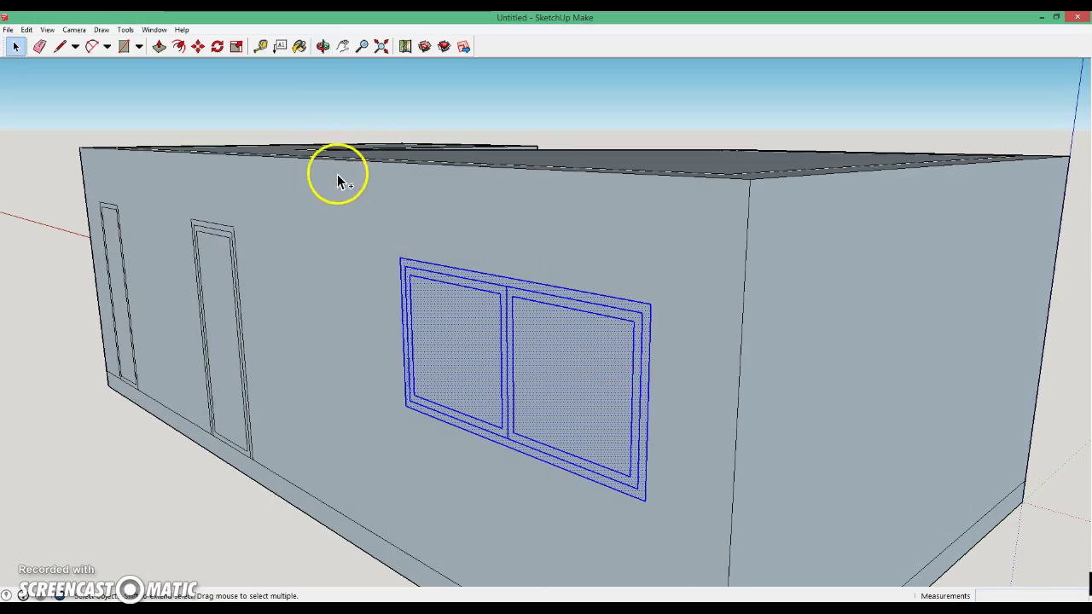
key(m)
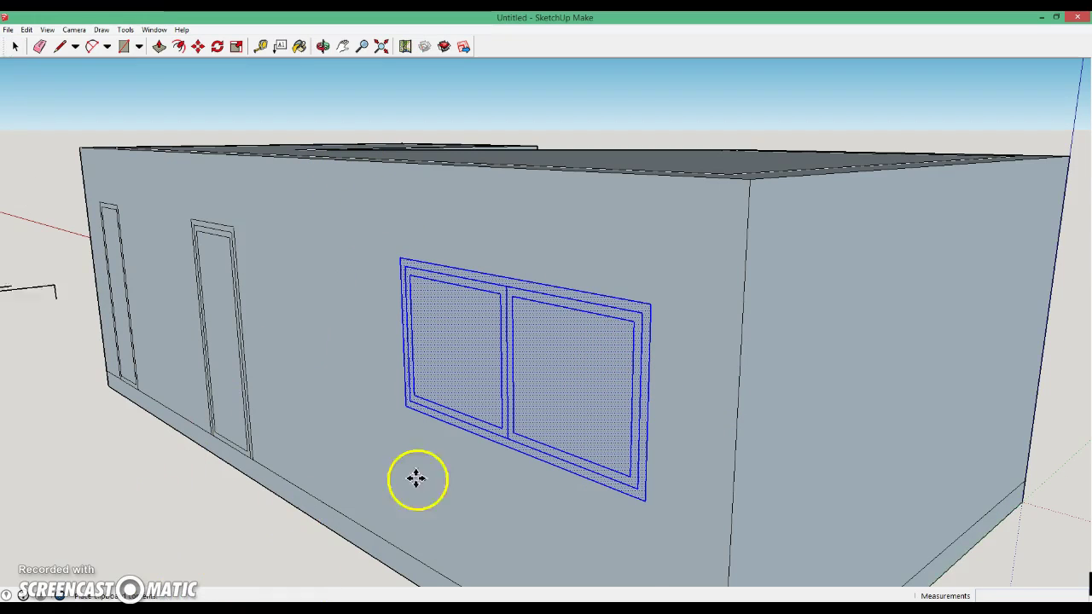
mouse_move(304, 535)
middle_down()
mouse_move(266, 477)
mouse_move(44, 432)
middle_up()
mouse_move(66, 362)
middle_down()
mouse_move(86, 415)
mouse_move(256, 426)
mouse_move(66, 447)
mouse_move(106, 466)
mouse_move(317, 434)
mouse_move(464, 373)
middle_up()
shift+middle_drag(395, 421, 543, 476)
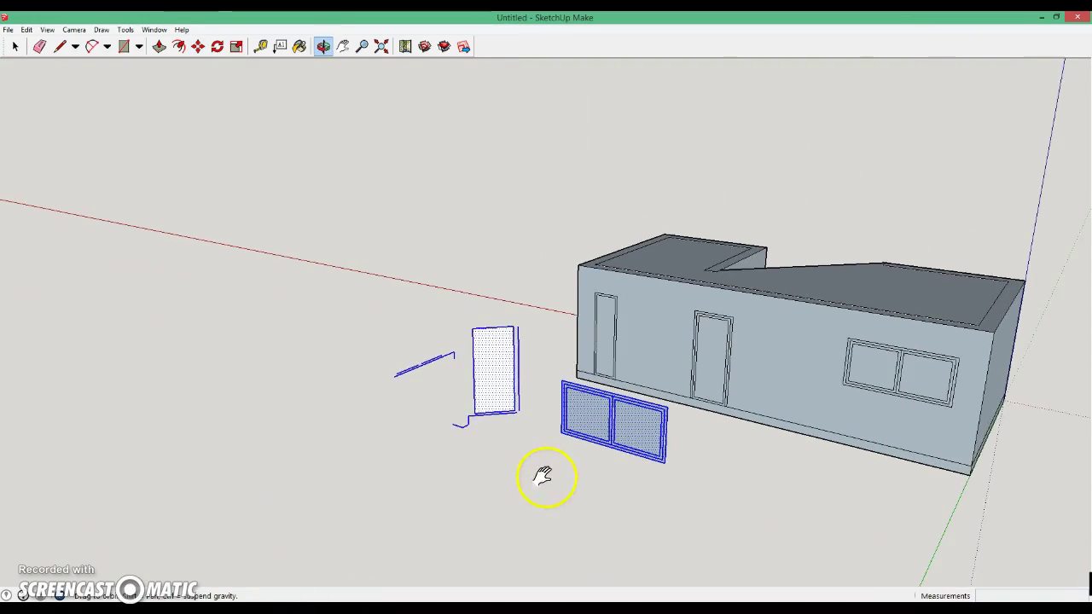
click(176, 195)
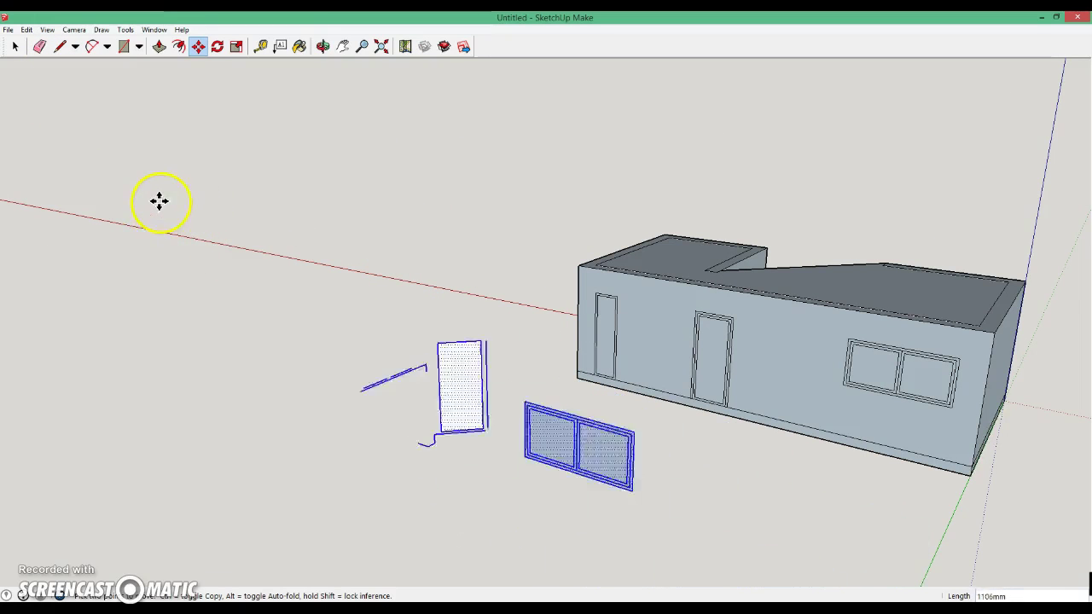
click(171, 209)
Delete the loose door and sketch lines, leaving the loose window selected
click(15, 46)
drag(252, 297, 335, 391)
drag(455, 523, 454, 522)
key(Delete)
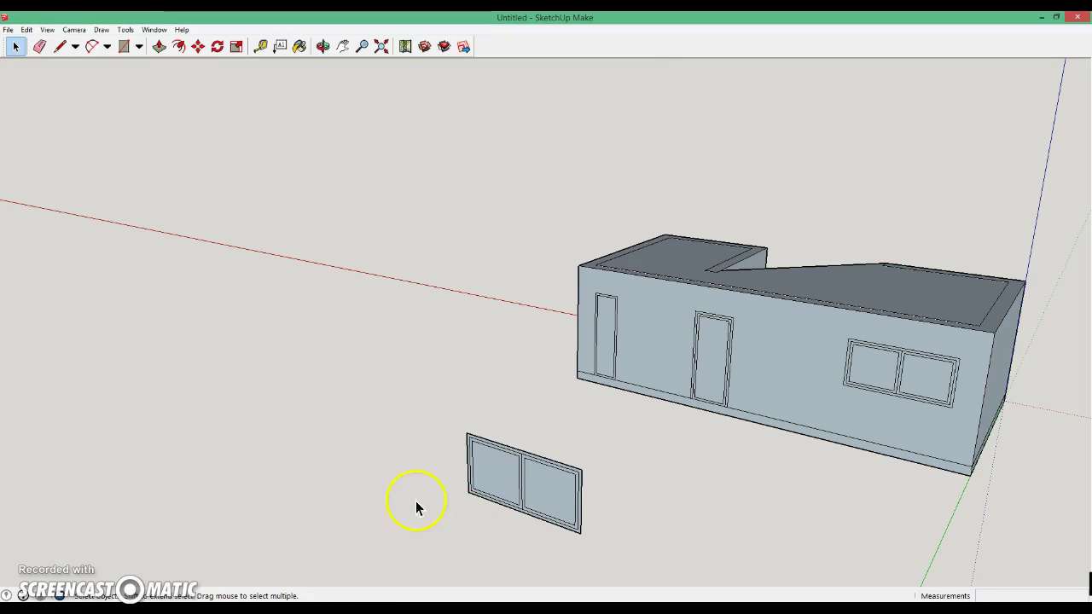
drag(612, 567, 611, 566)
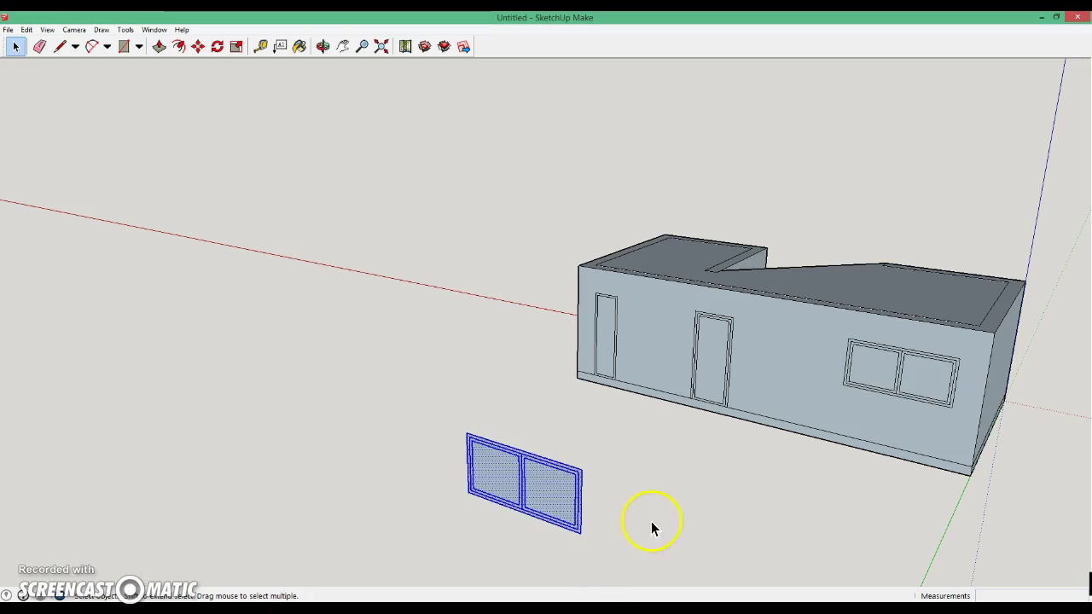
middle_drag(651, 521, 529, 536)
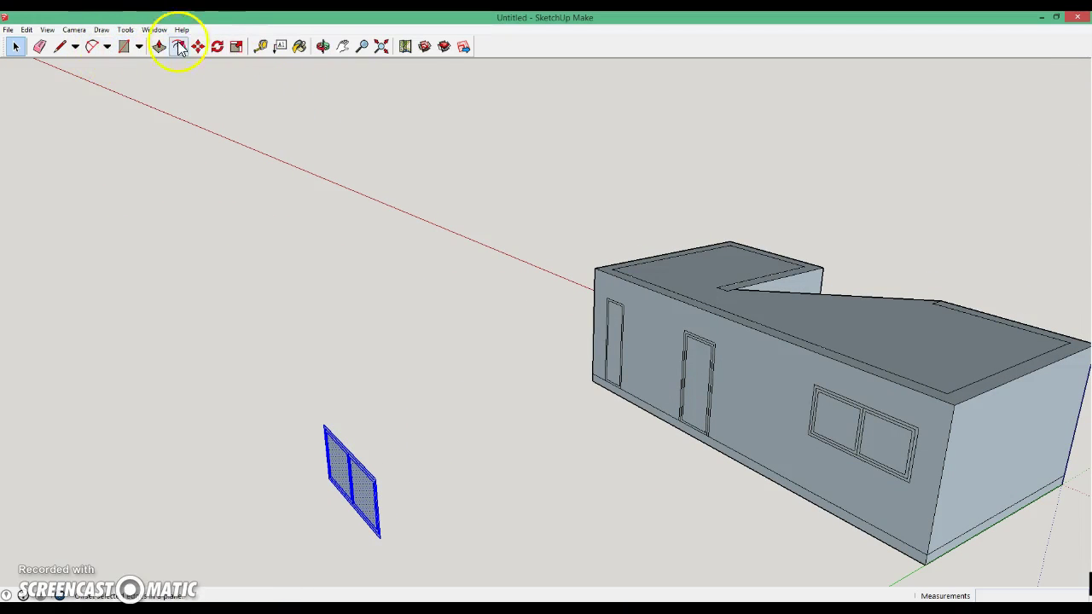
Rotate the loose window 90° about its base, then orbit to view the long side and end wall
click(217, 46)
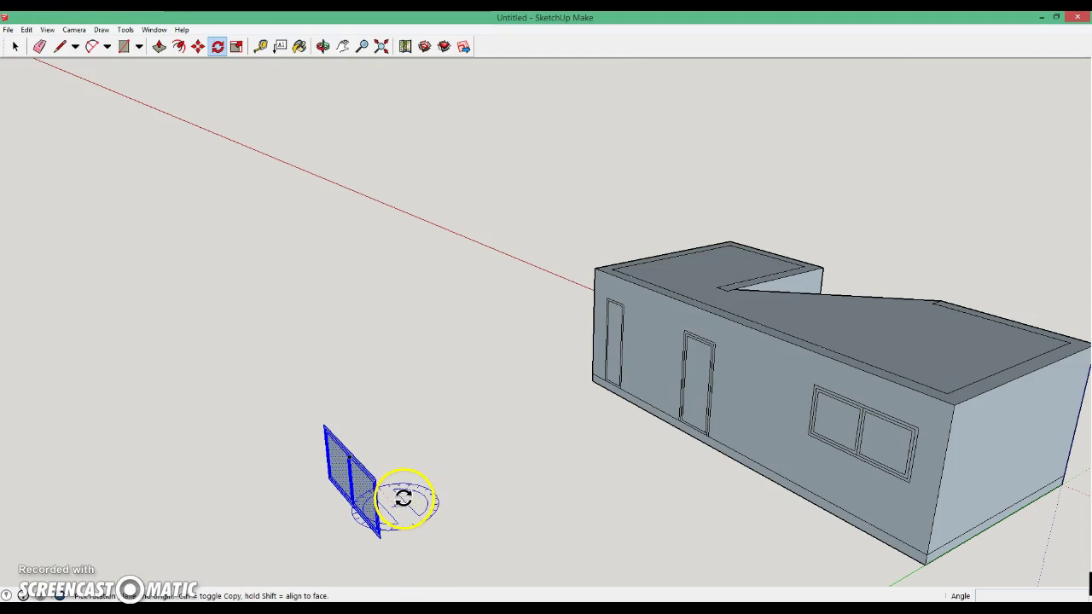
click(404, 500)
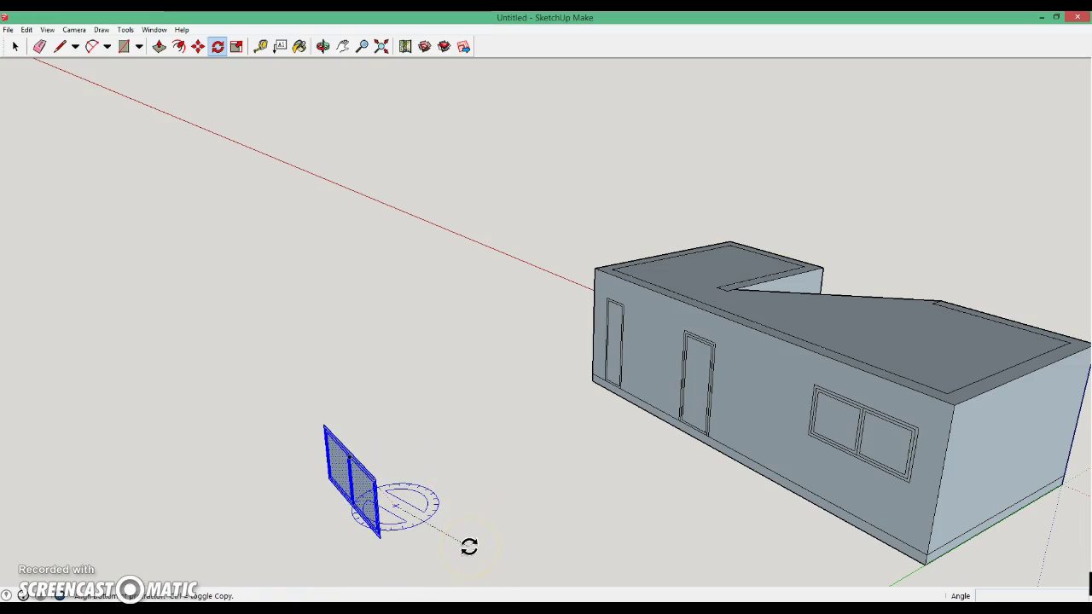
click(482, 480)
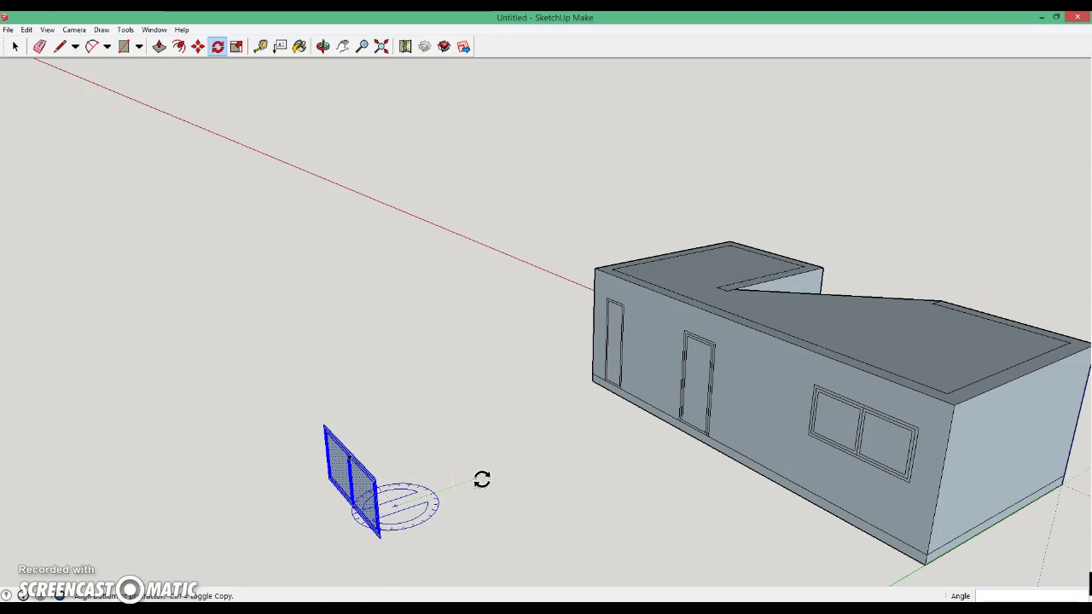
click(451, 567)
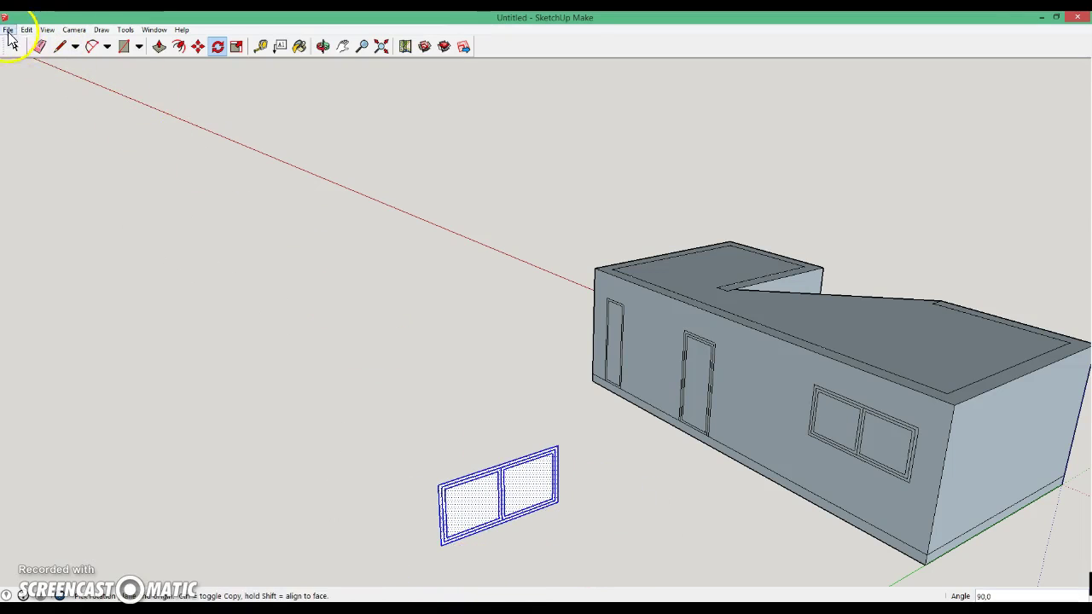
click(15, 45)
click(394, 452)
middle_drag(657, 508, 565, 437)
middle_drag(993, 406, 895, 397)
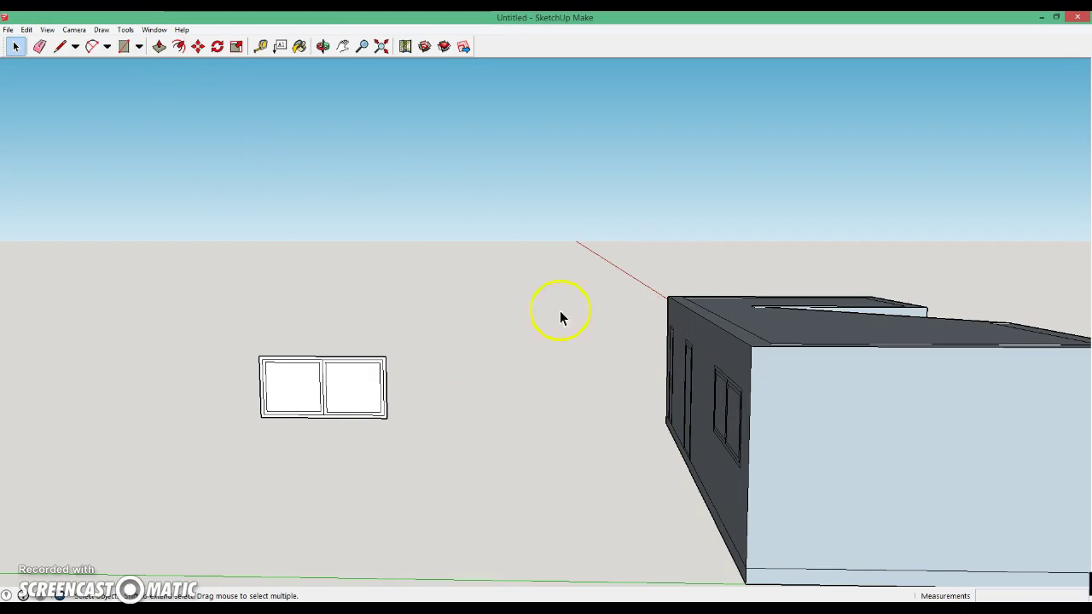
mouse_move(609, 376)
middle_down()
mouse_move(853, 390)
mouse_move(921, 367)
mouse_move(609, 366)
middle_up()
Draw a 4500 mm edge across the end wall level with the window top
click(16, 46)
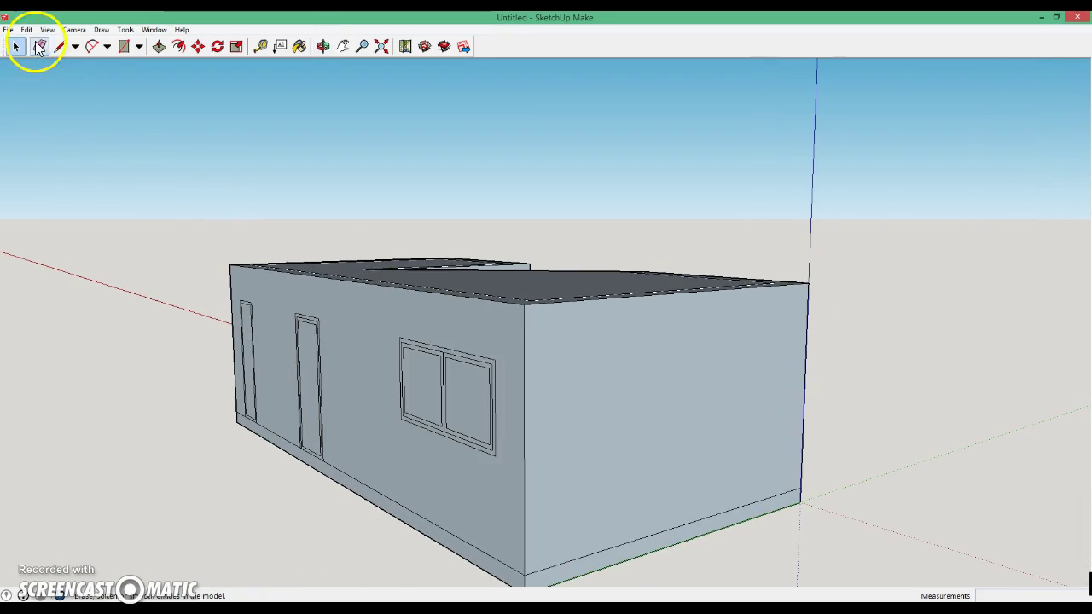
click(60, 49)
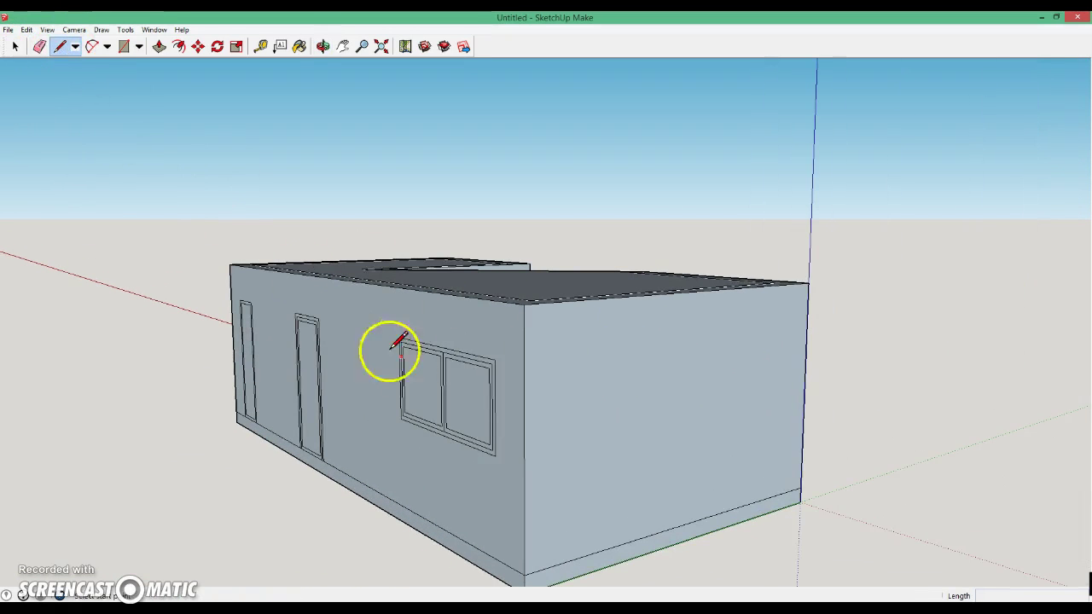
click(495, 359)
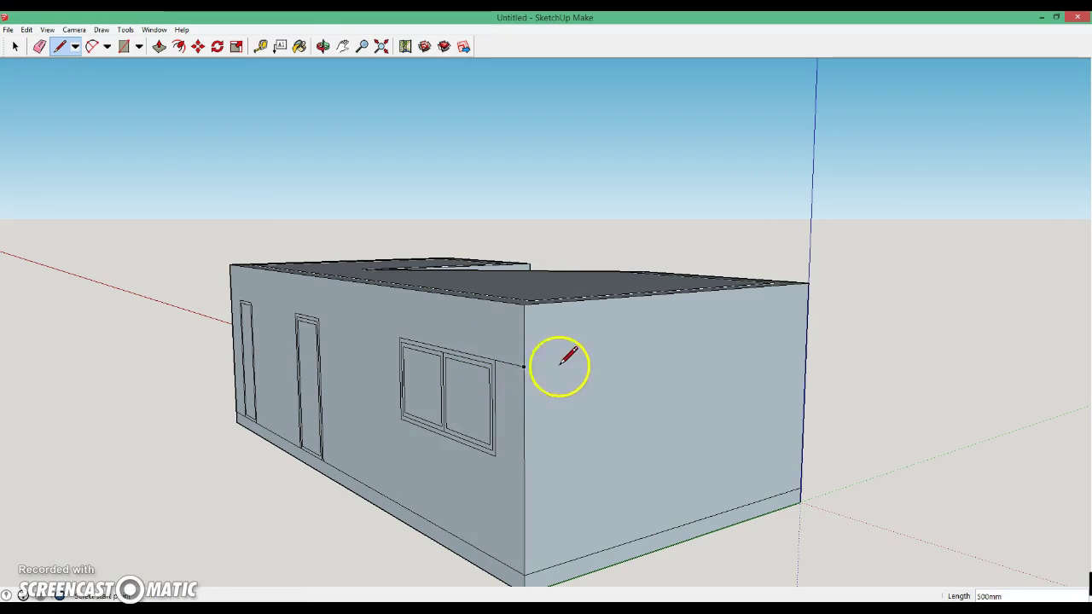
click(807, 330)
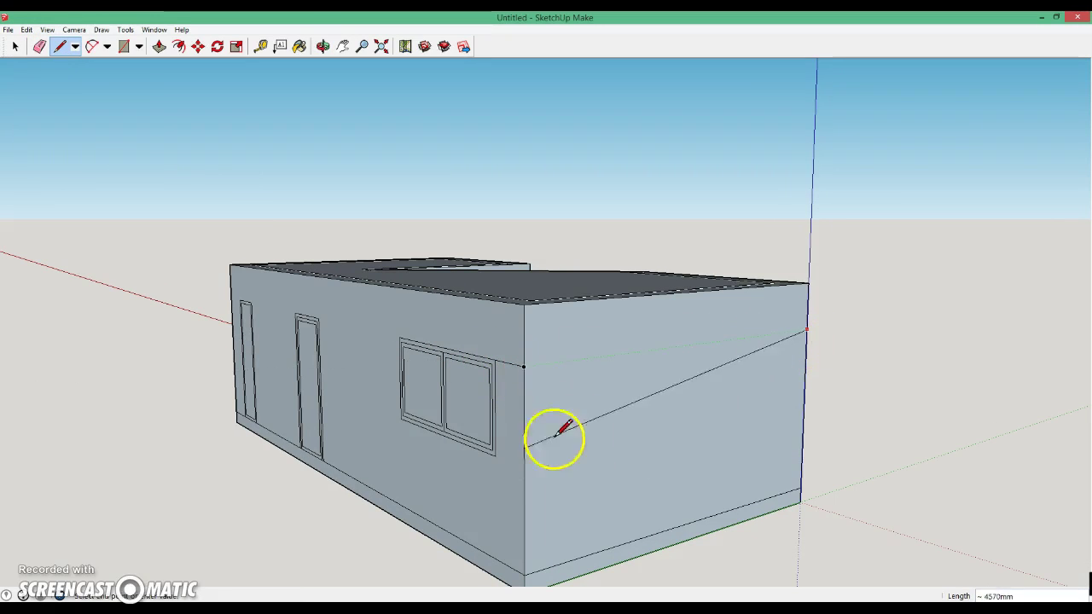
click(523, 367)
click(807, 328)
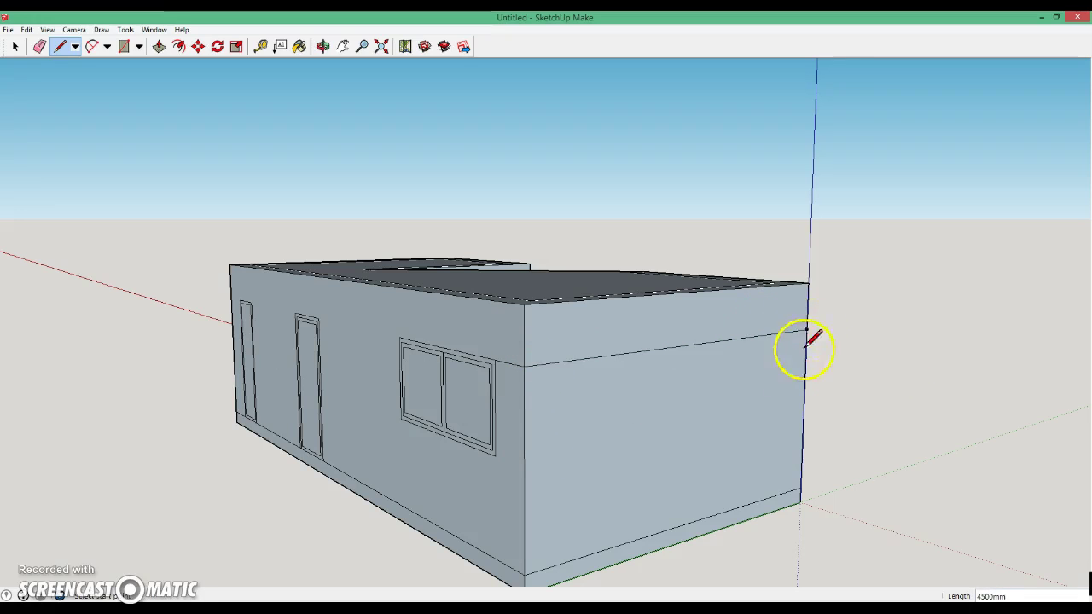
Add a 500 mm guide from the corner, draw a 2100 mm edge down, and select the loose window
click(260, 46)
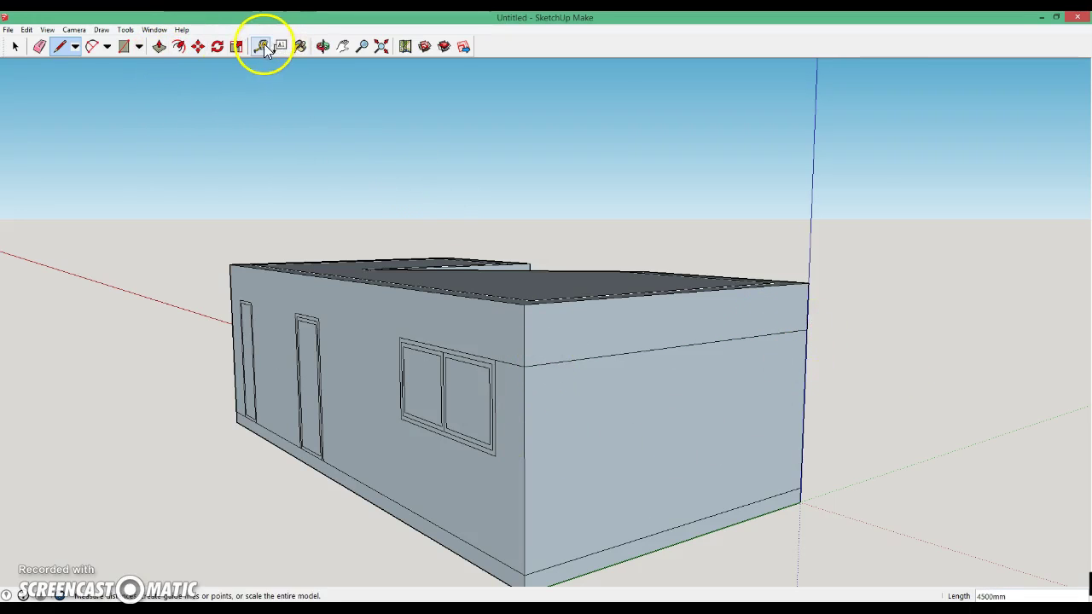
click(524, 367)
text(500)
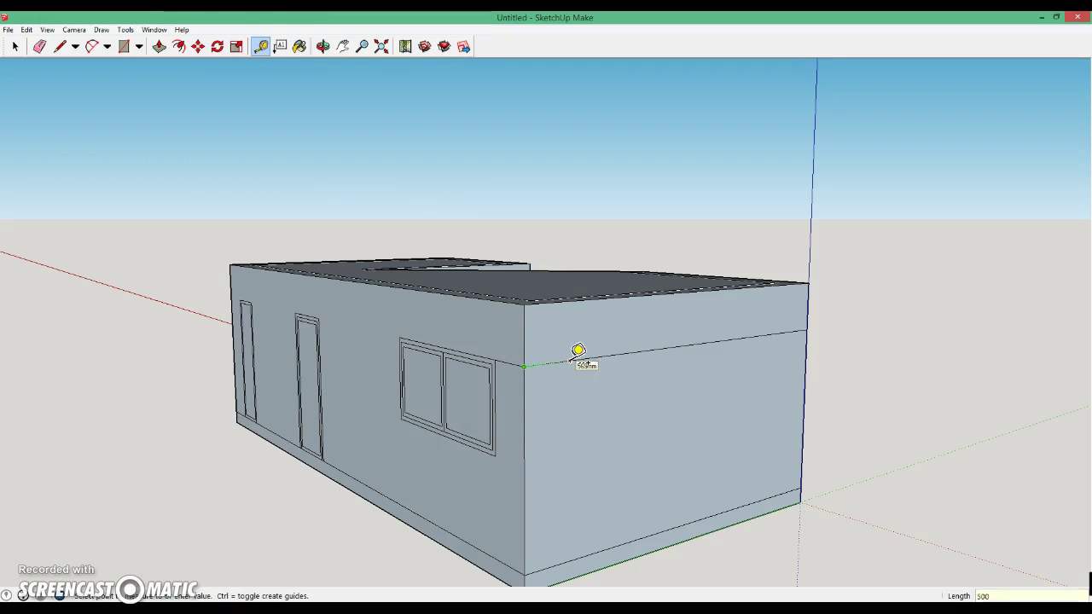
click(61, 47)
click(563, 362)
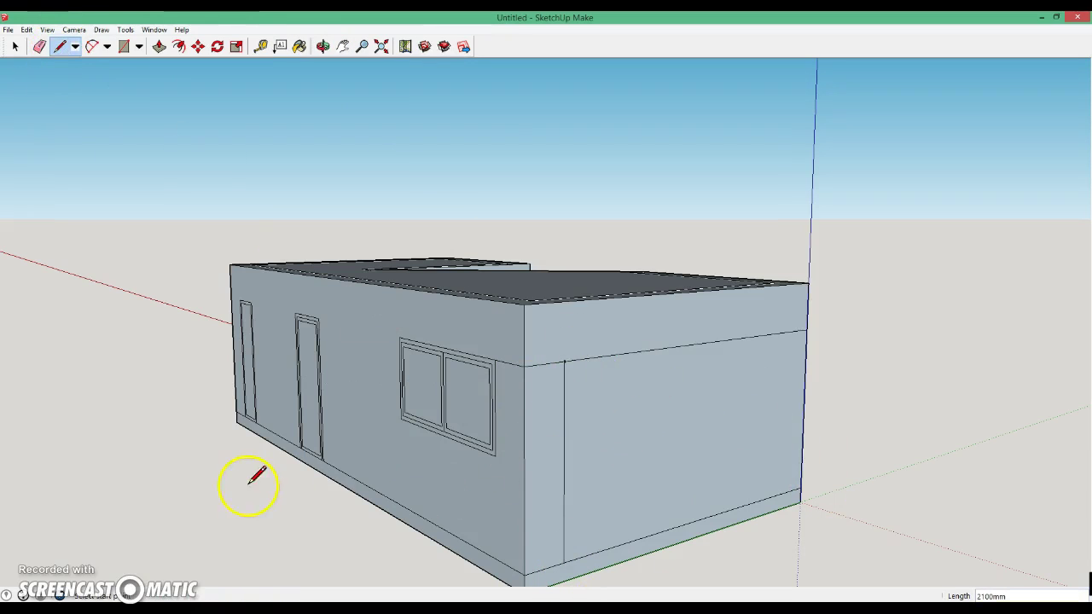
mouse_move(163, 458)
middle_down()
mouse_move(188, 424)
mouse_move(119, 492)
mouse_move(463, 378)
mouse_move(487, 419)
middle_up()
click(15, 47)
drag(74, 182, 413, 432)
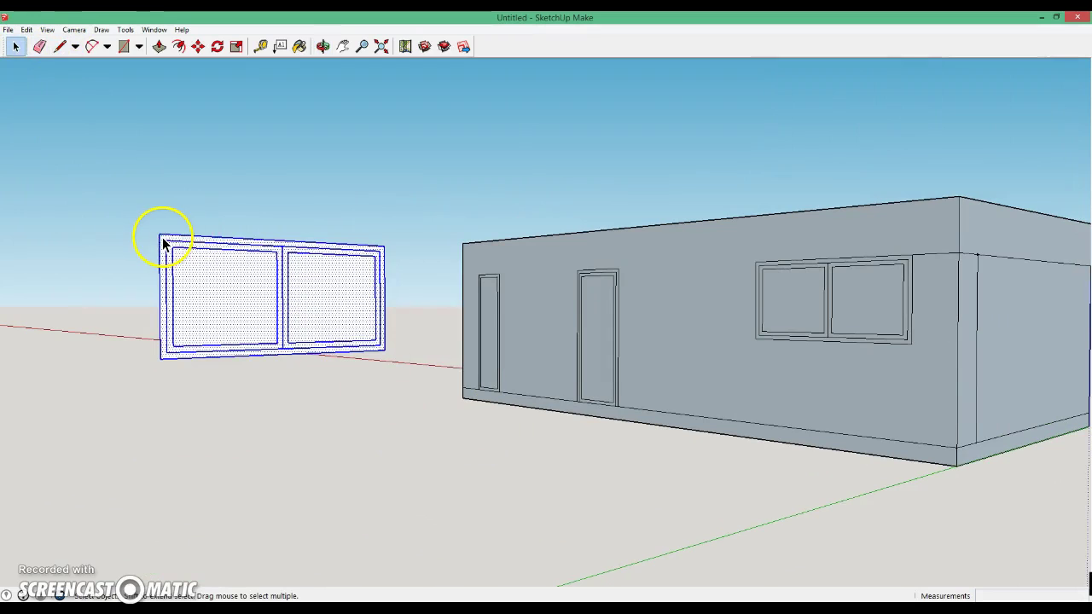
Snap the window onto the end wall, erase the stray edge below it, and open the Materials library
click(198, 46)
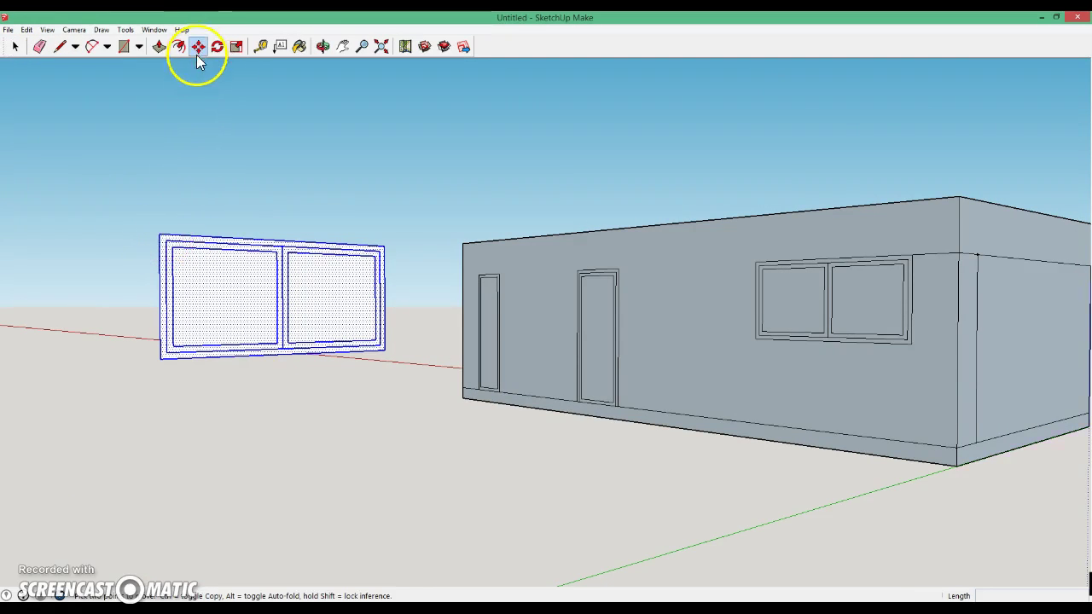
click(159, 233)
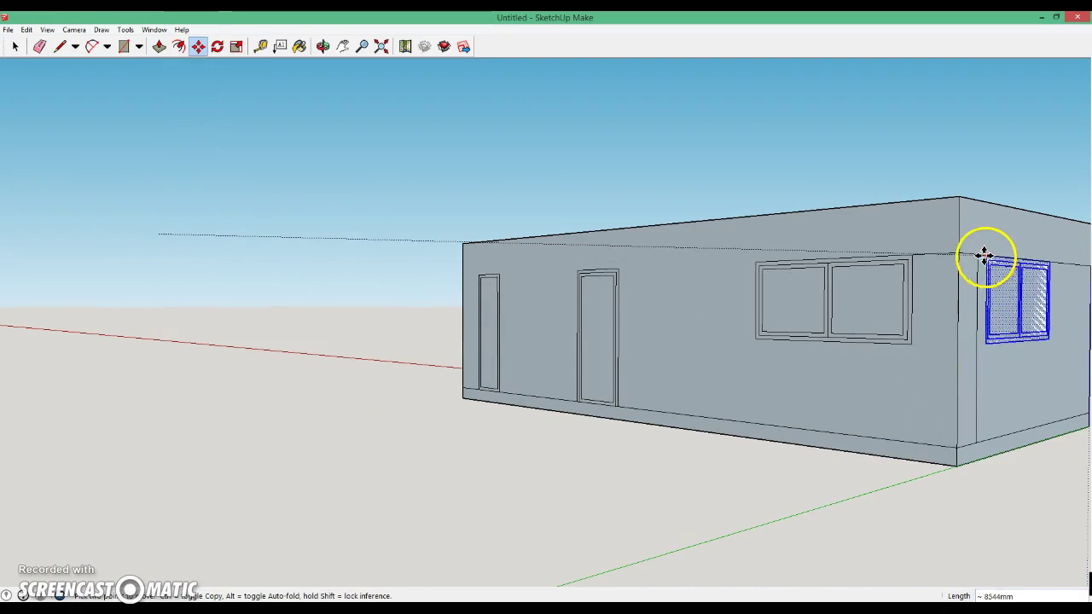
click(976, 257)
middle_drag(1012, 346, 728, 394)
click(40, 46)
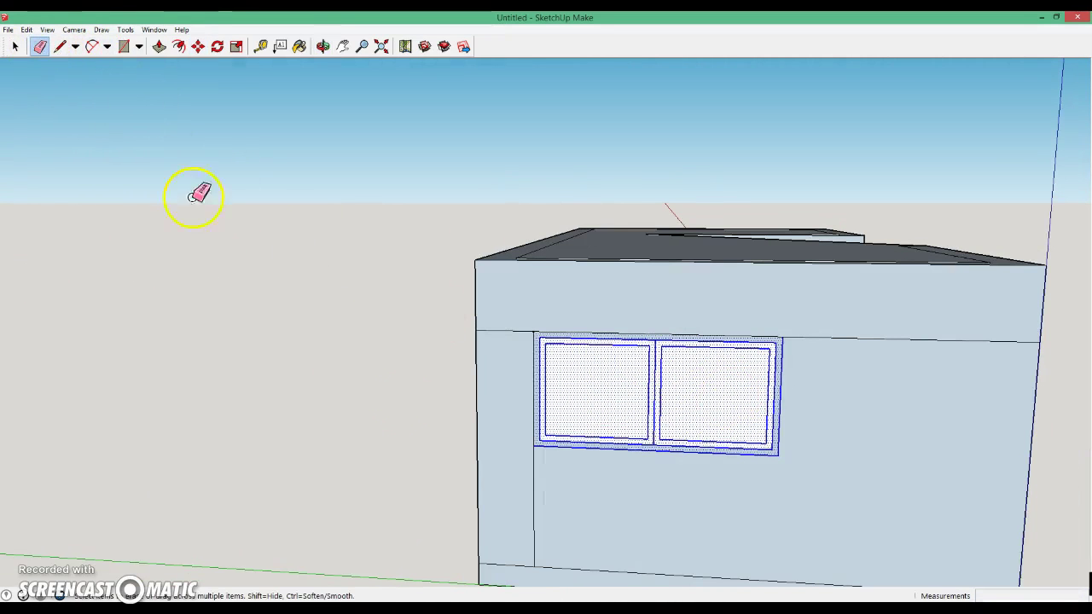
click(532, 475)
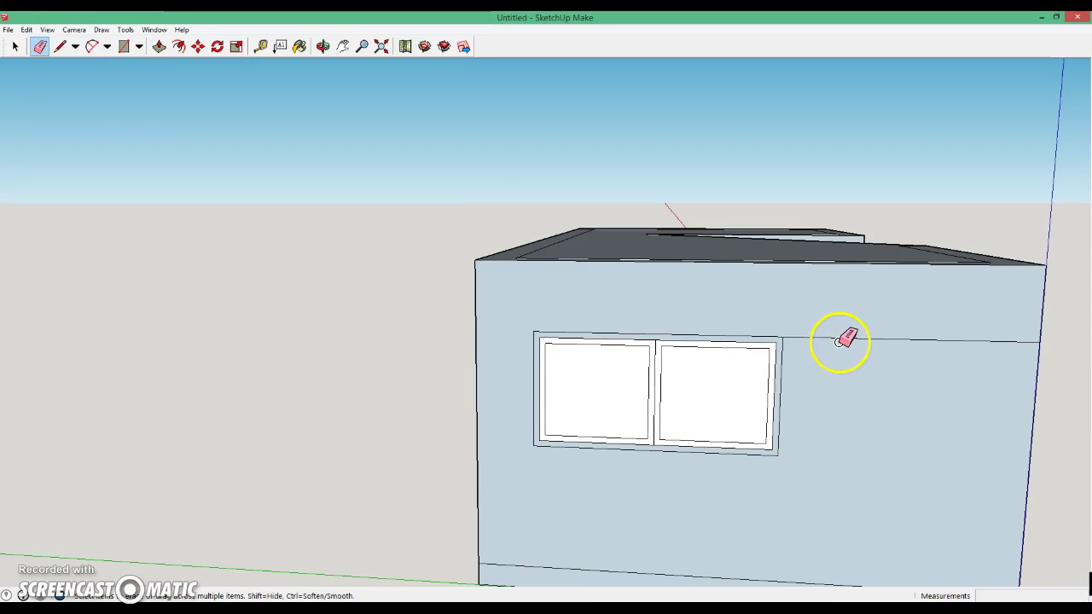
mouse_move(868, 367)
middle_down()
mouse_move(697, 410)
mouse_move(648, 395)
mouse_move(965, 390)
mouse_move(693, 440)
mouse_move(614, 401)
mouse_move(871, 395)
mouse_move(751, 339)
mouse_move(369, 379)
mouse_move(123, 430)
mouse_move(281, 452)
mouse_move(141, 419)
mouse_move(47, 417)
mouse_move(543, 487)
mouse_move(541, 512)
mouse_move(49, 463)
mouse_move(445, 433)
mouse_move(68, 503)
mouse_move(532, 451)
mouse_move(641, 453)
mouse_move(751, 390)
middle_up()
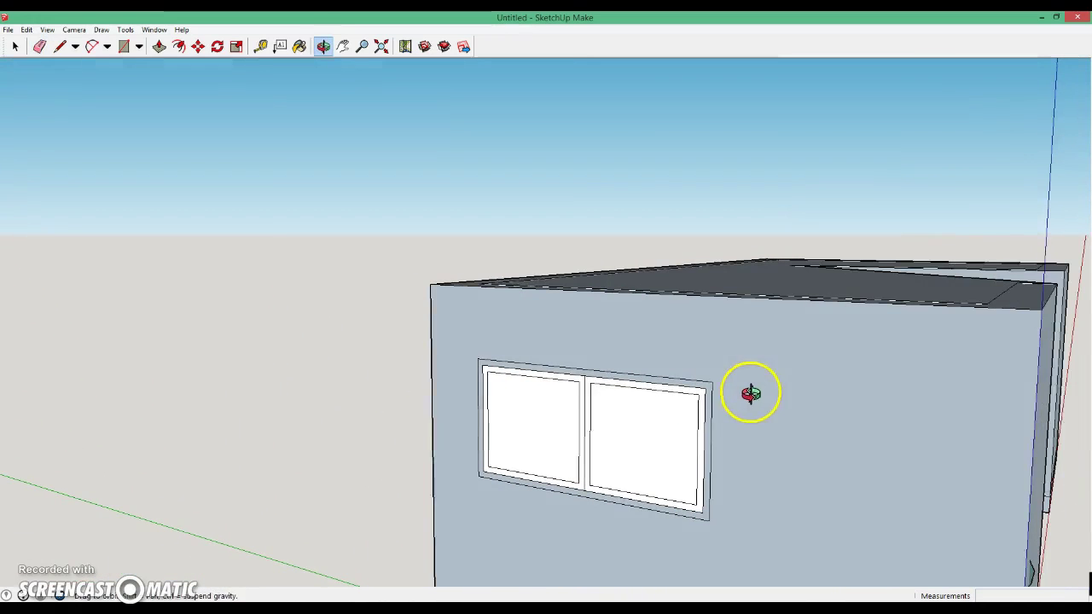
click(155, 30)
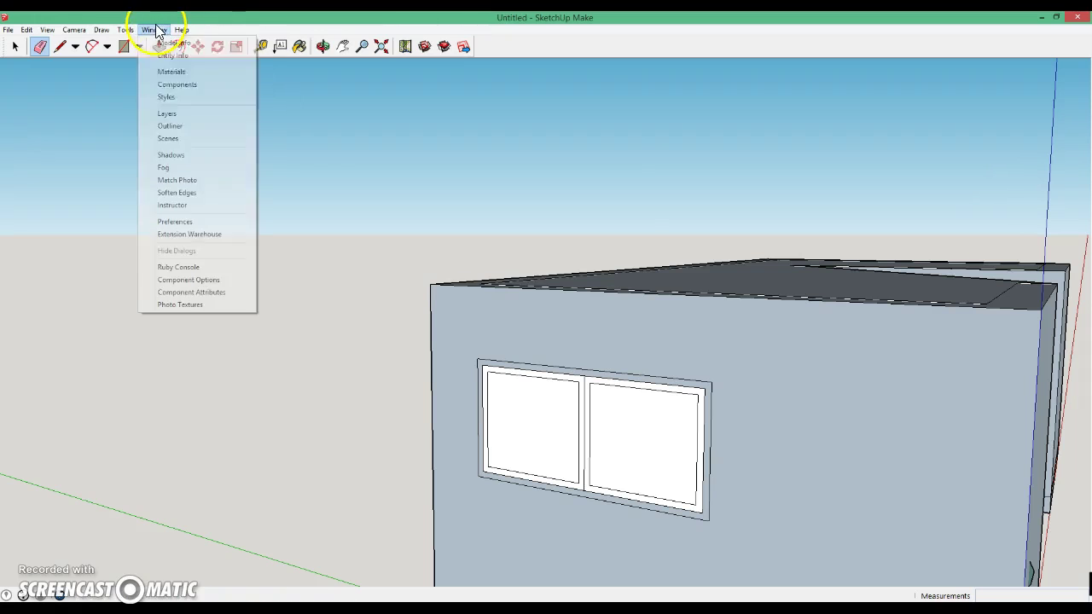
click(175, 72)
Paint the two window panes and four folding-door panes with Translucent_Glass_Blue
click(51, 224)
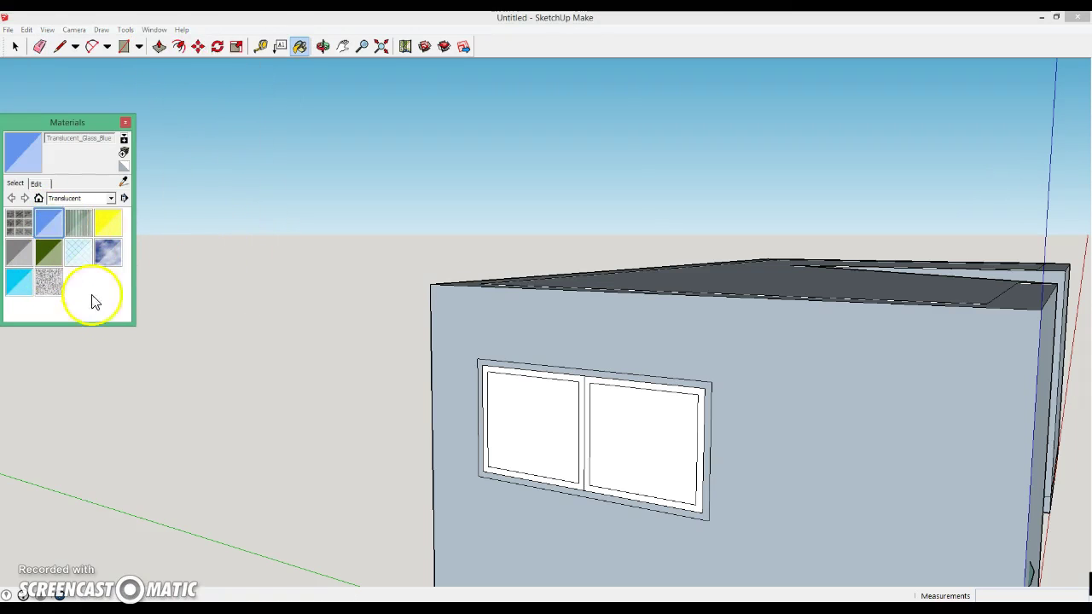
click(531, 417)
click(644, 423)
mouse_move(958, 480)
middle_down()
mouse_move(621, 483)
mouse_move(390, 464)
middle_up()
click(546, 510)
click(683, 510)
click(885, 509)
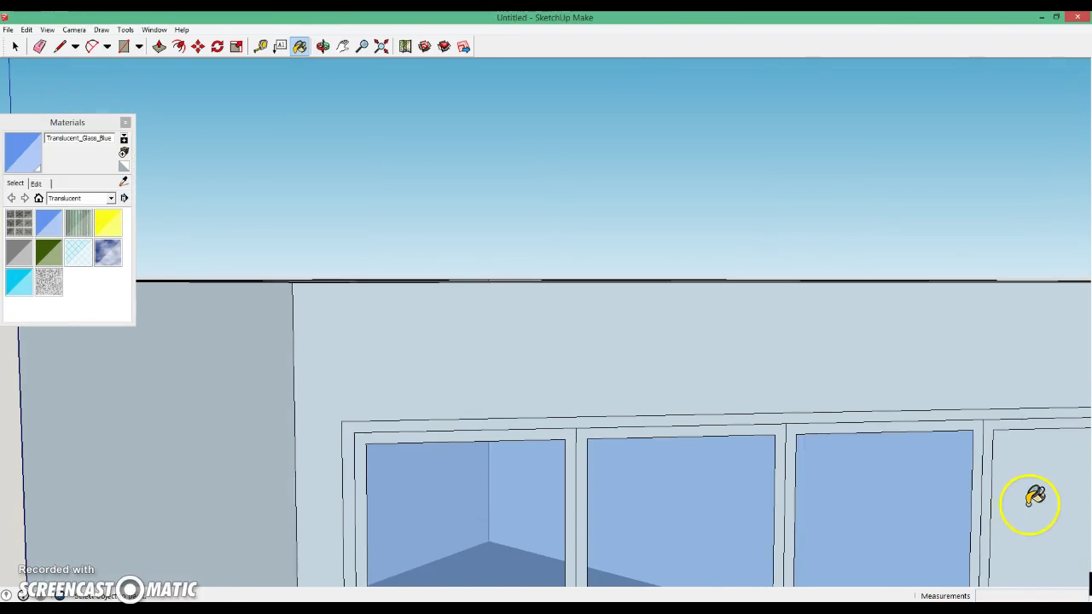
click(1033, 503)
scroll(798, 390, up, 3)
scroll(797, 418, up, 2)
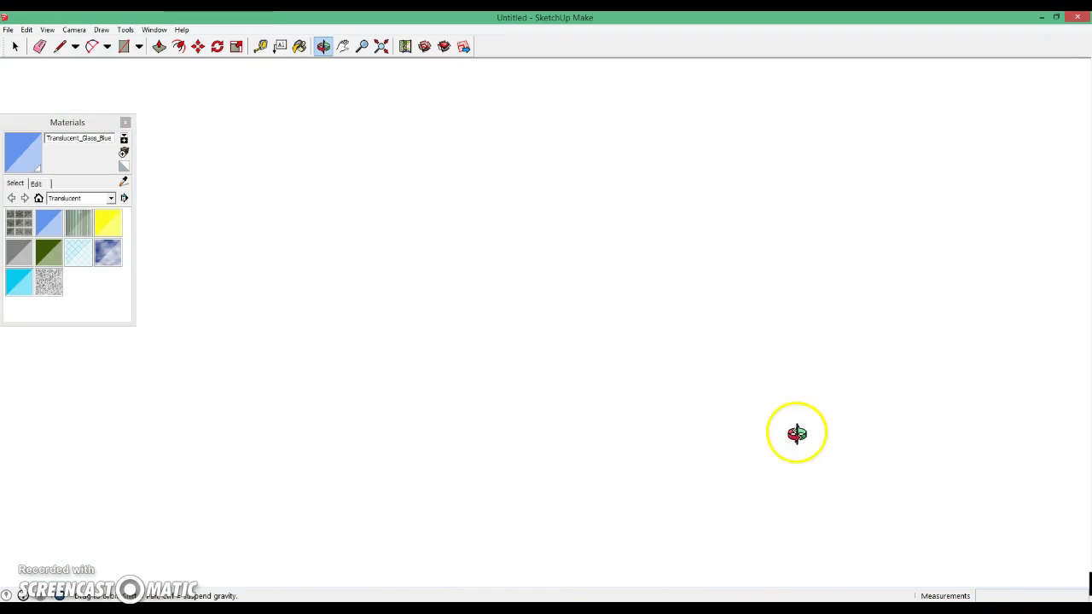
scroll(760, 456, up, 2)
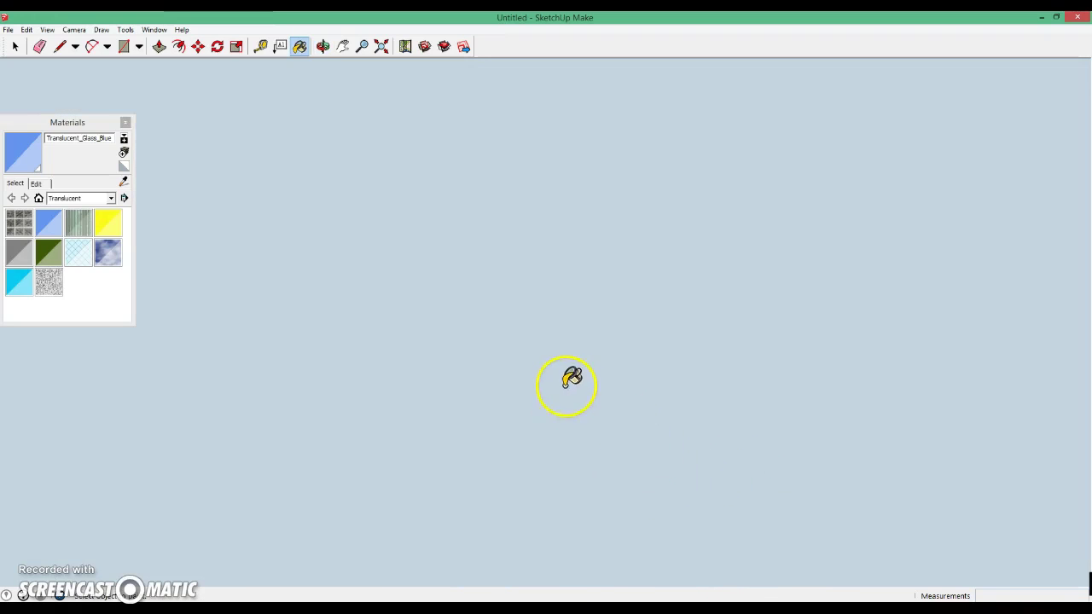
Glaze the remaining door panes and long-side window panes with the blue glass
click(75, 34)
mouse_move(100, 67)
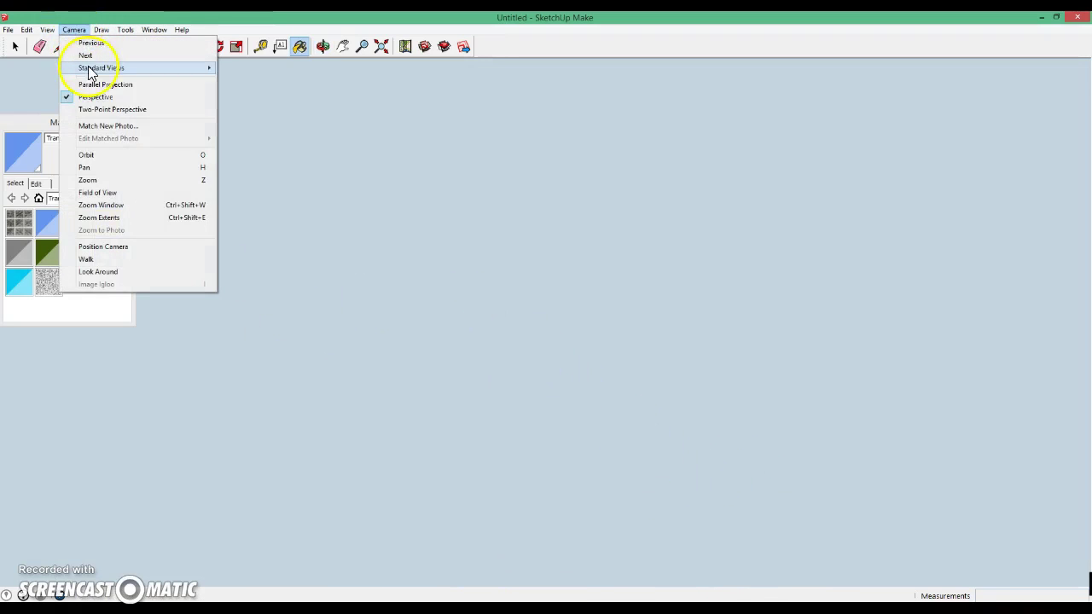
click(256, 70)
key(o)
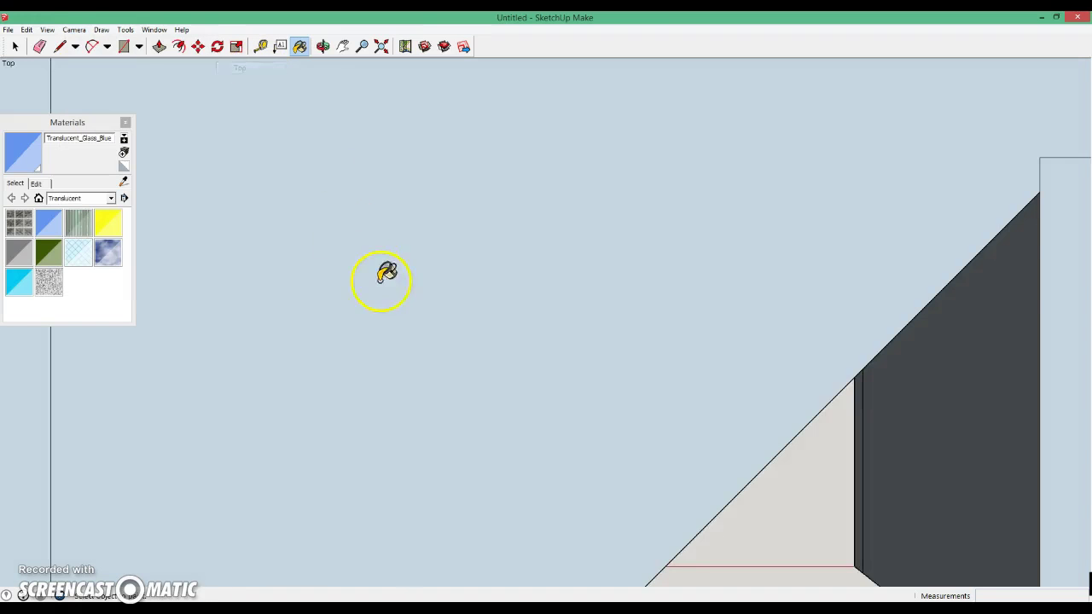
mouse_move(551, 419)
mouse_down()
mouse_move(516, 273)
mouse_move(495, 91)
mouse_move(620, 244)
mouse_move(447, 316)
mouse_up()
click(515, 408)
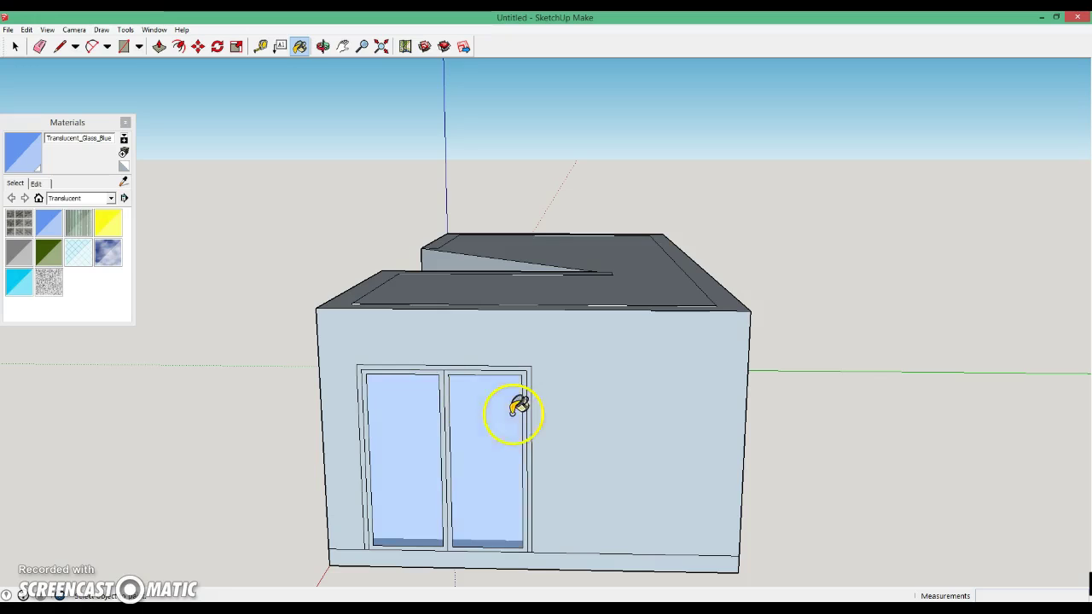
middle_drag(845, 416, 481, 429)
click(438, 415)
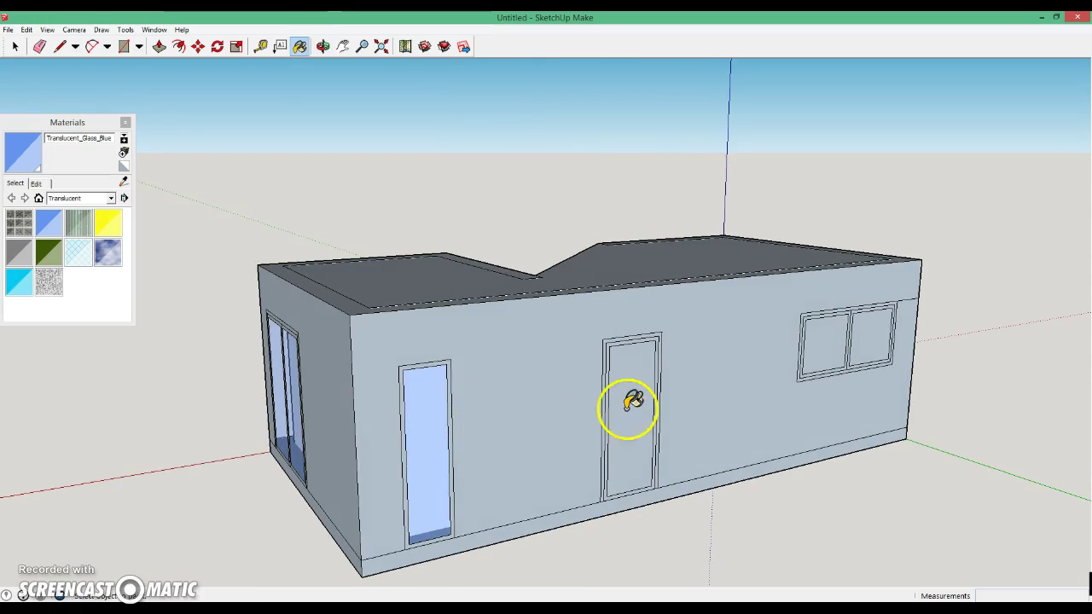
click(629, 398)
click(821, 355)
click(873, 342)
mouse_move(976, 390)
middle_down()
mouse_move(384, 396)
mouse_move(897, 434)
middle_up()
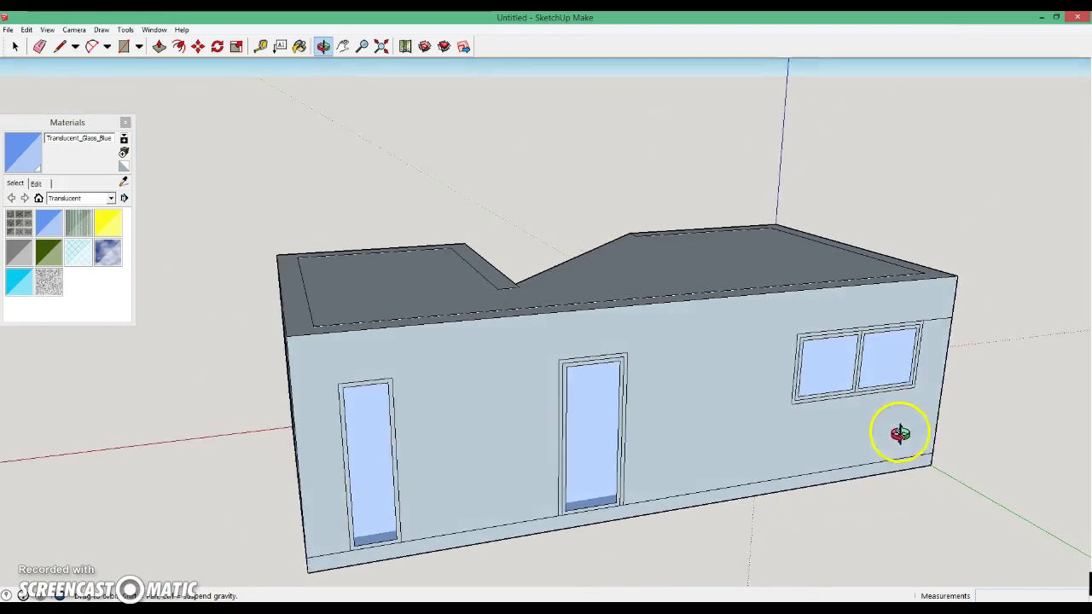
mouse_move(417, 387)
middle_down()
mouse_move(702, 398)
mouse_move(787, 366)
middle_up()
mouse_move(456, 380)
middle_down()
mouse_move(717, 384)
mouse_move(796, 479)
mouse_move(507, 324)
middle_up()
mouse_move(521, 390)
middle_down()
mouse_move(559, 390)
mouse_move(501, 320)
middle_up()
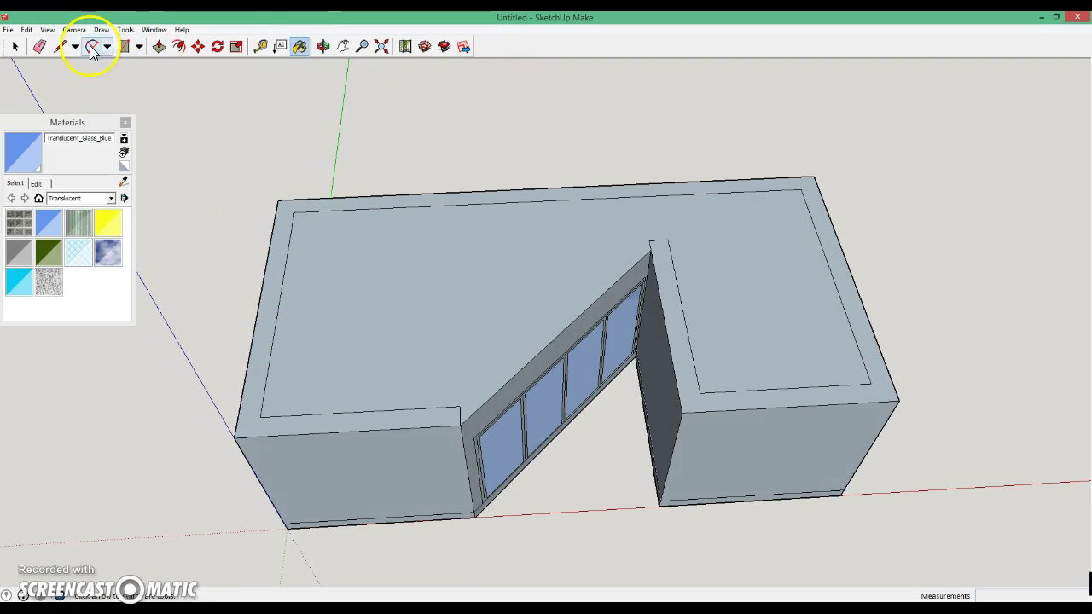
Delete the flat L-shaped roof face and orbit in to view the open rooms
click(40, 46)
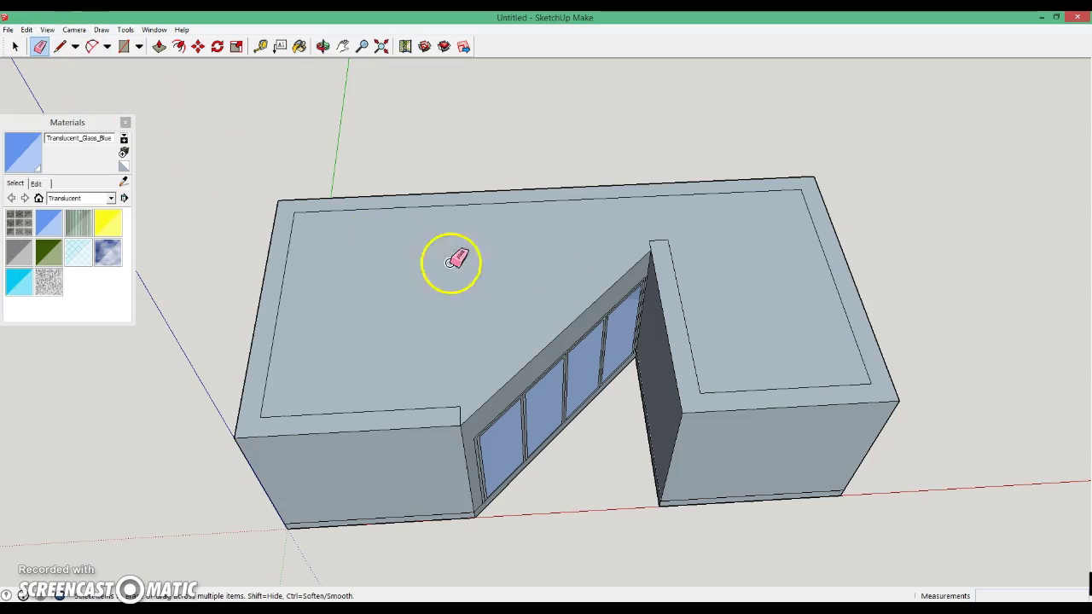
click(15, 46)
click(357, 271)
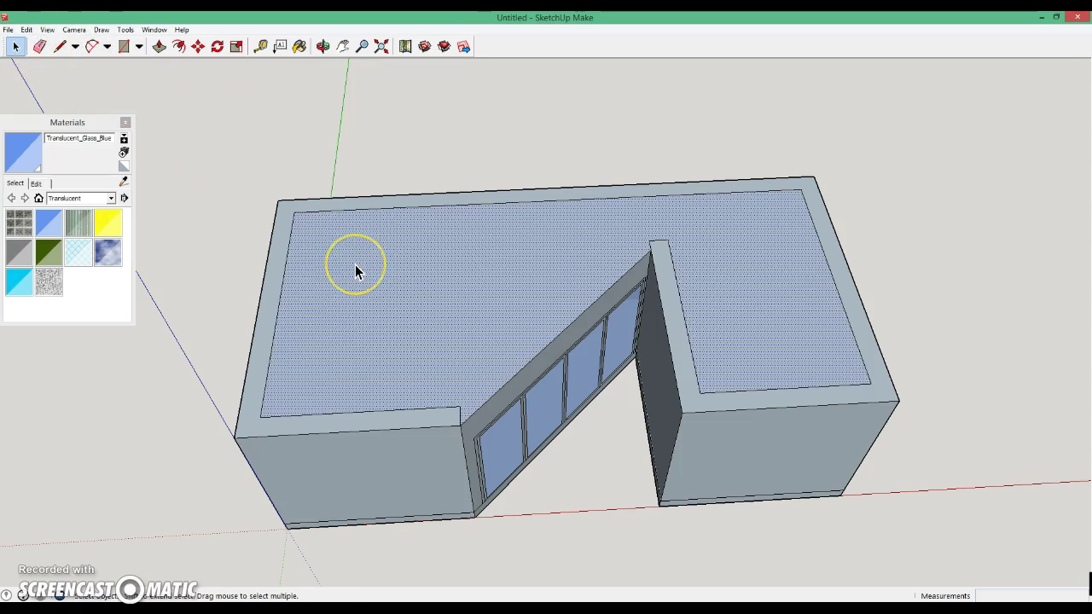
key(Delete)
middle_drag(390, 366, 162, 343)
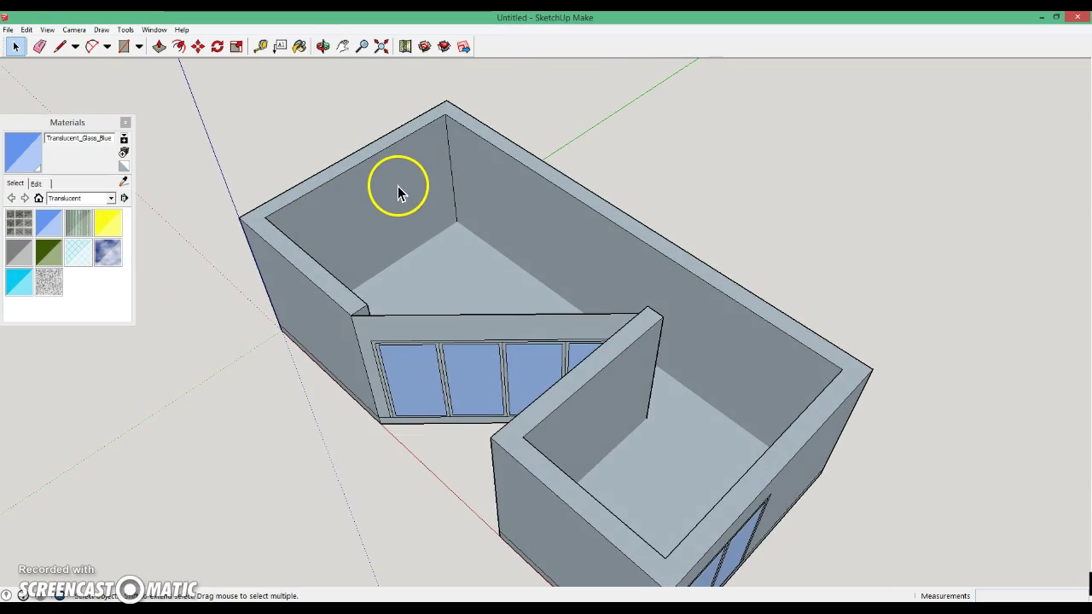
scroll(398, 186, up, 3)
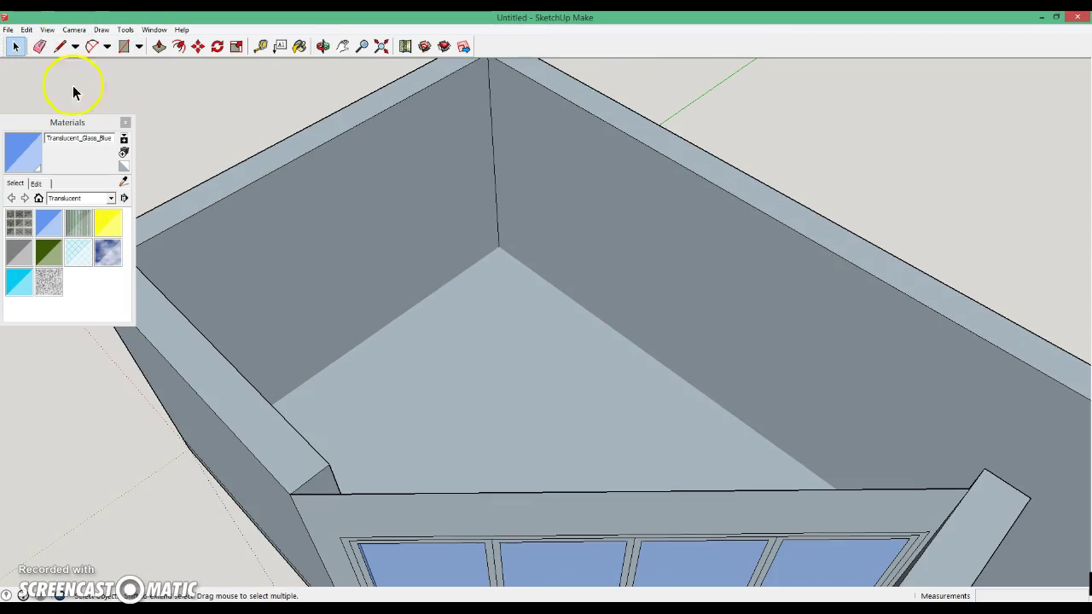
click(350, 254)
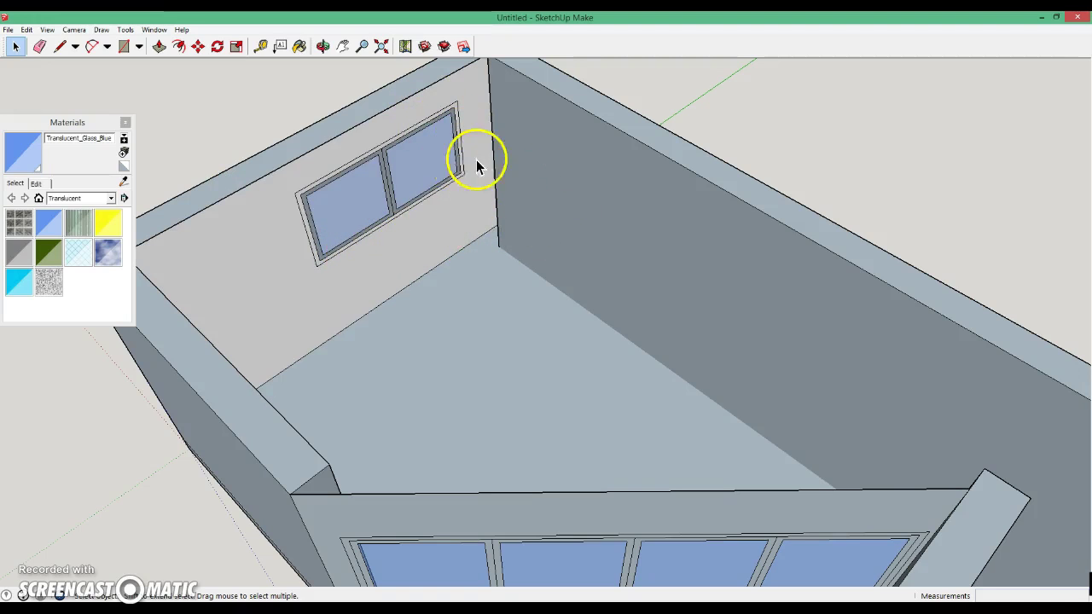
middle_drag(406, 203, 271, 237)
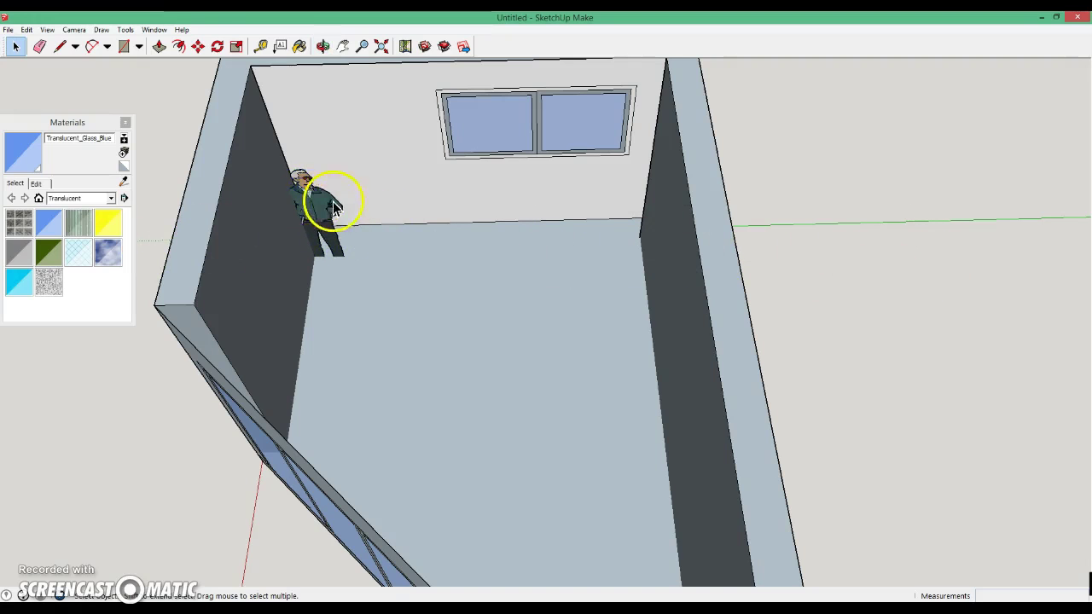
Move the person figure onto the ground outside the building
click(198, 46)
click(317, 204)
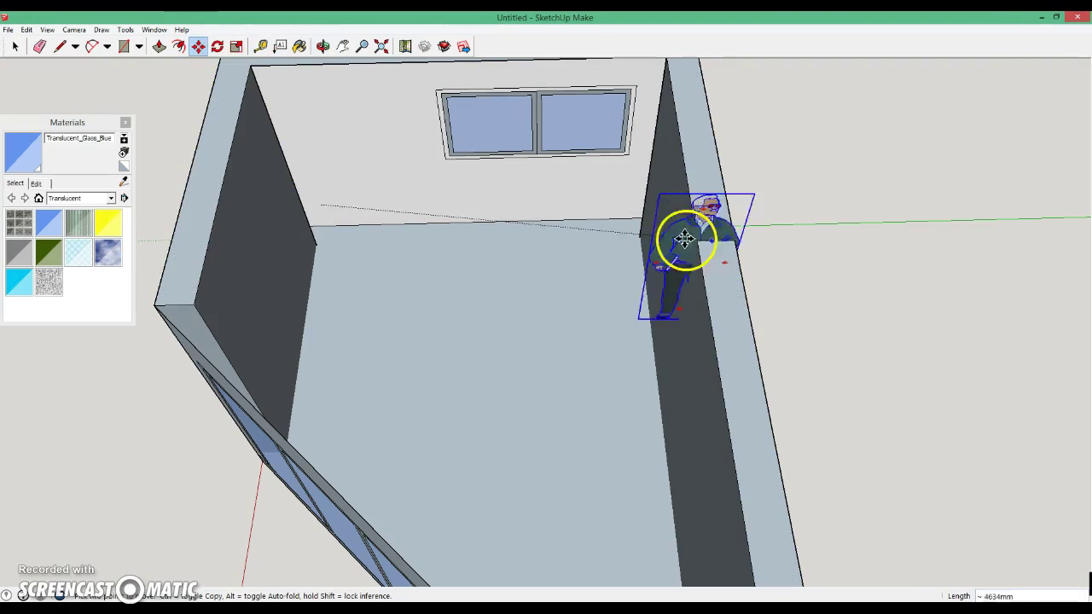
click(960, 346)
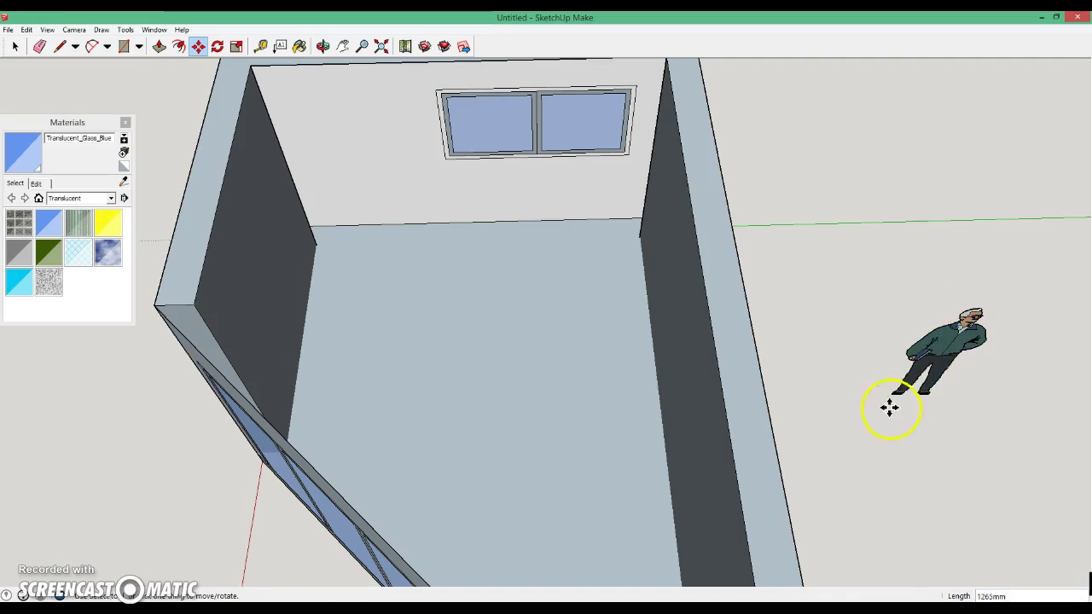
click(909, 328)
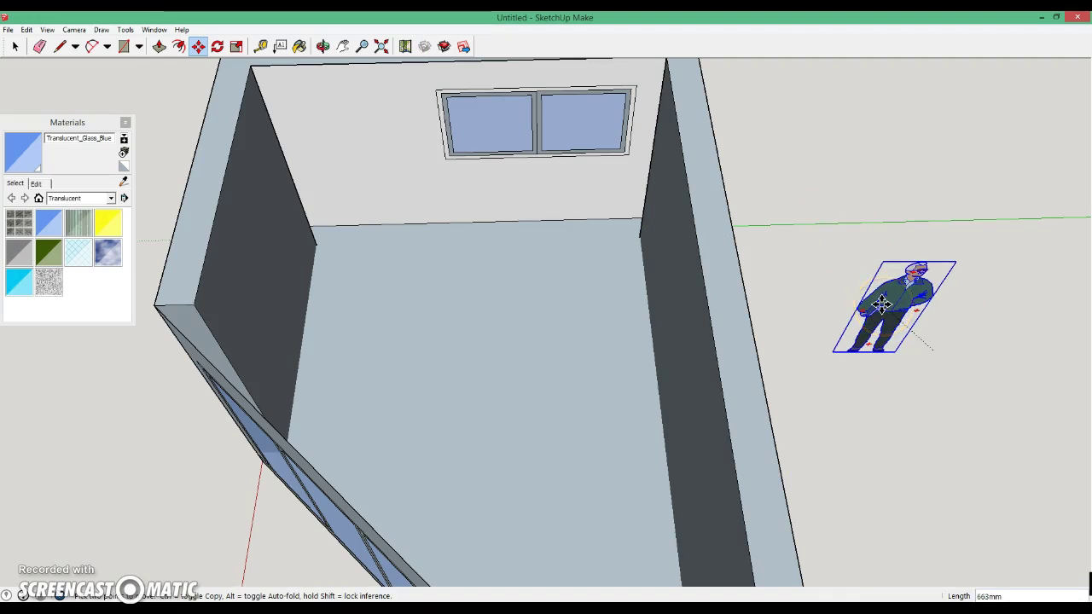
click(883, 304)
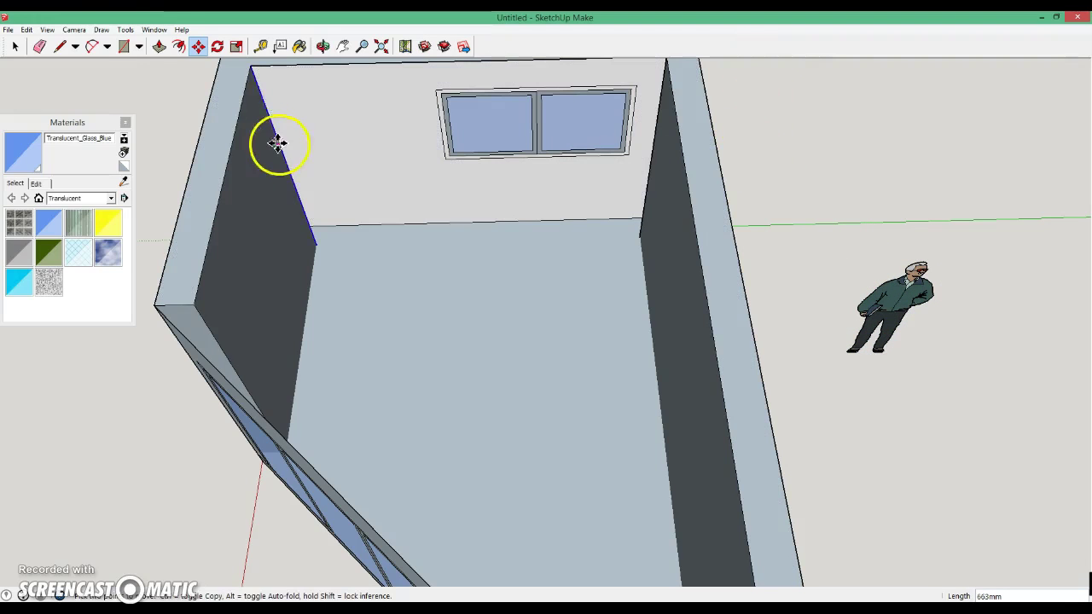
Draw a 3900 mm line along the back wall from its left to right corner
click(60, 46)
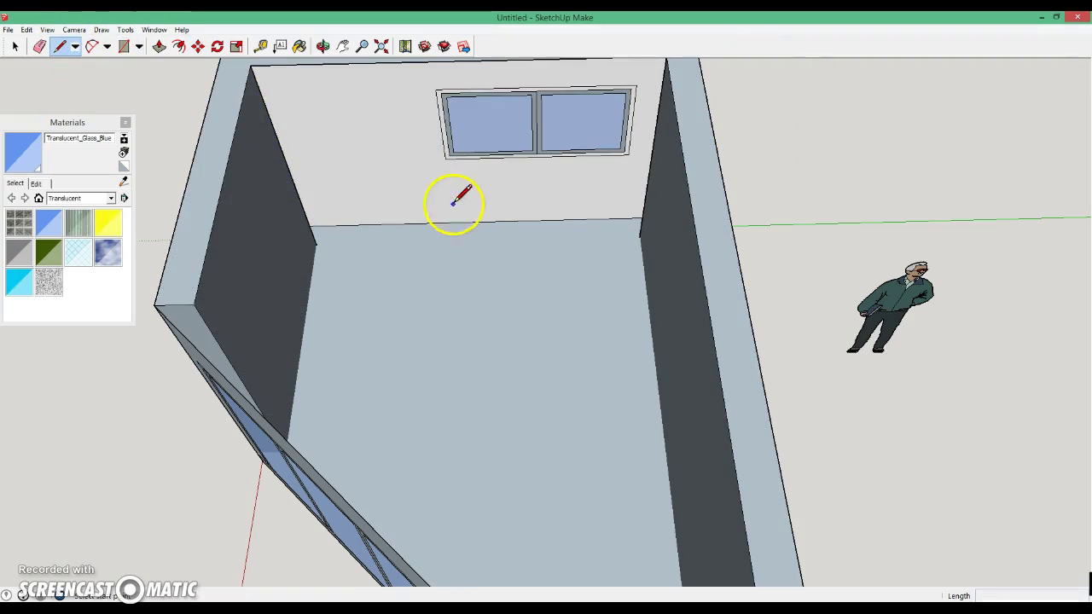
click(315, 244)
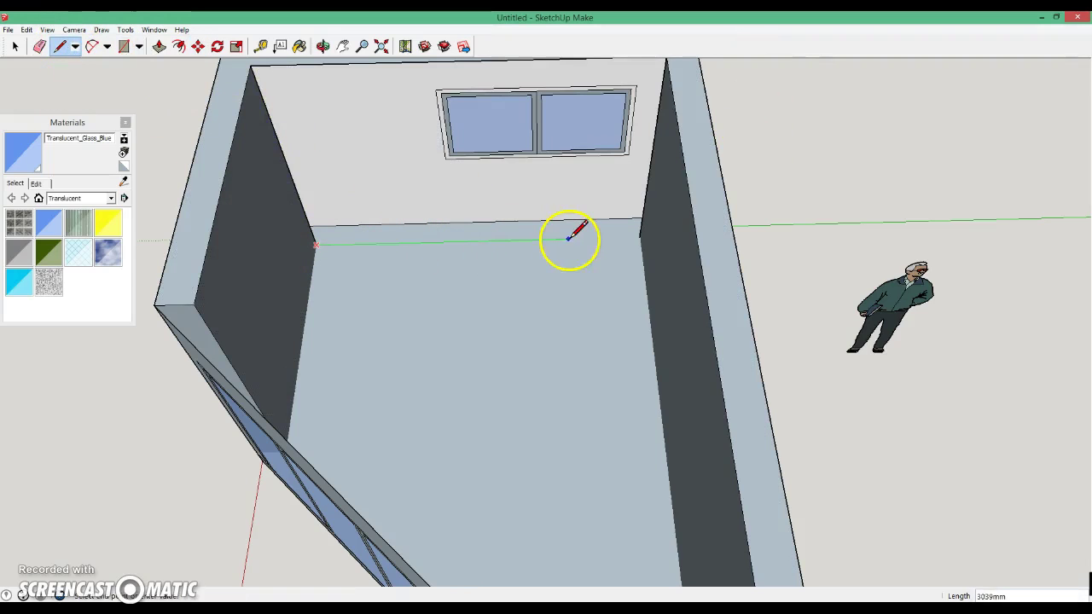
click(641, 237)
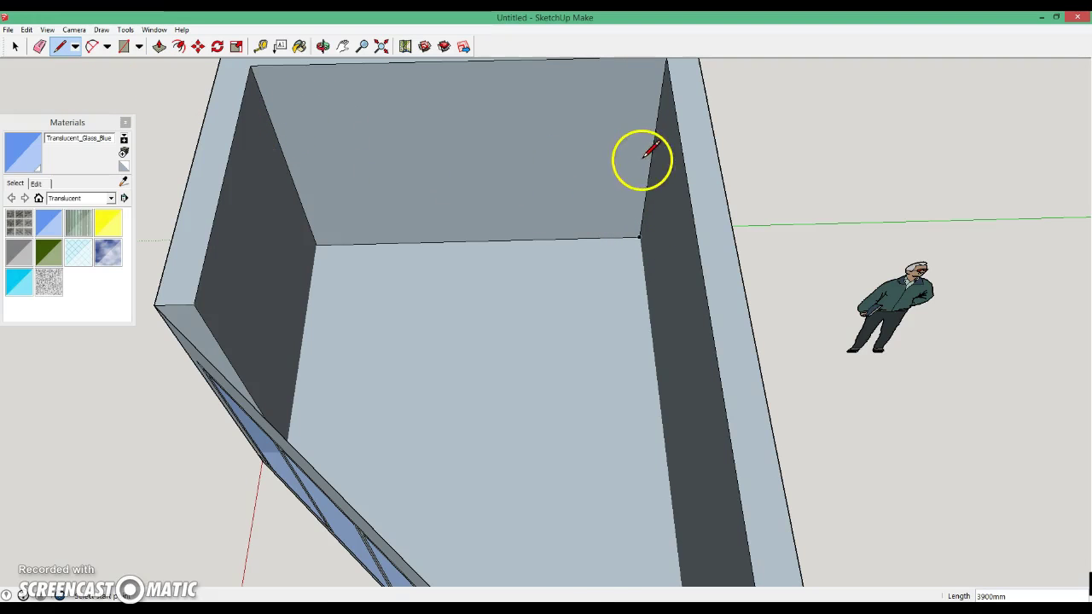
mouse_move(598, 146)
middle_down()
mouse_move(571, 105)
mouse_move(597, 92)
middle_up()
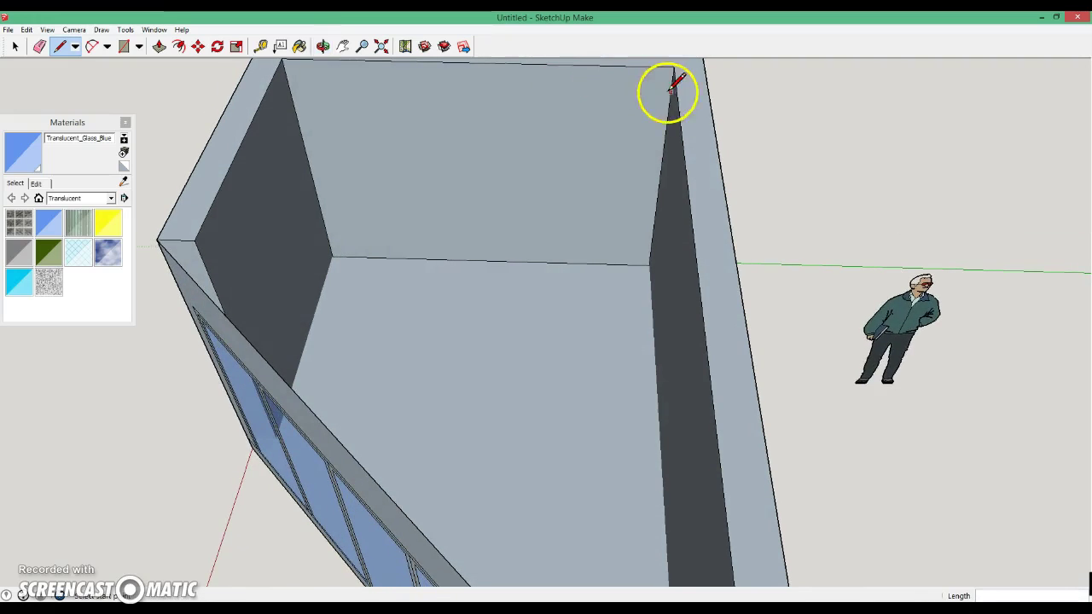
Place a 600 mm guide above the outside window corner
click(260, 46)
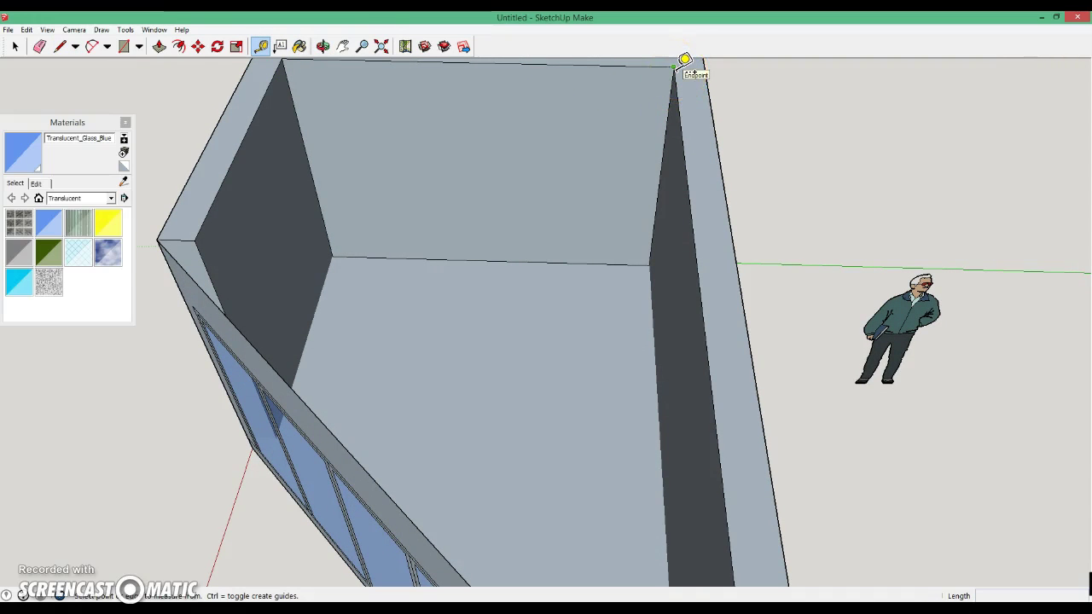
mouse_move(783, 84)
middle_down()
mouse_move(370, 117)
mouse_move(597, 282)
middle_up()
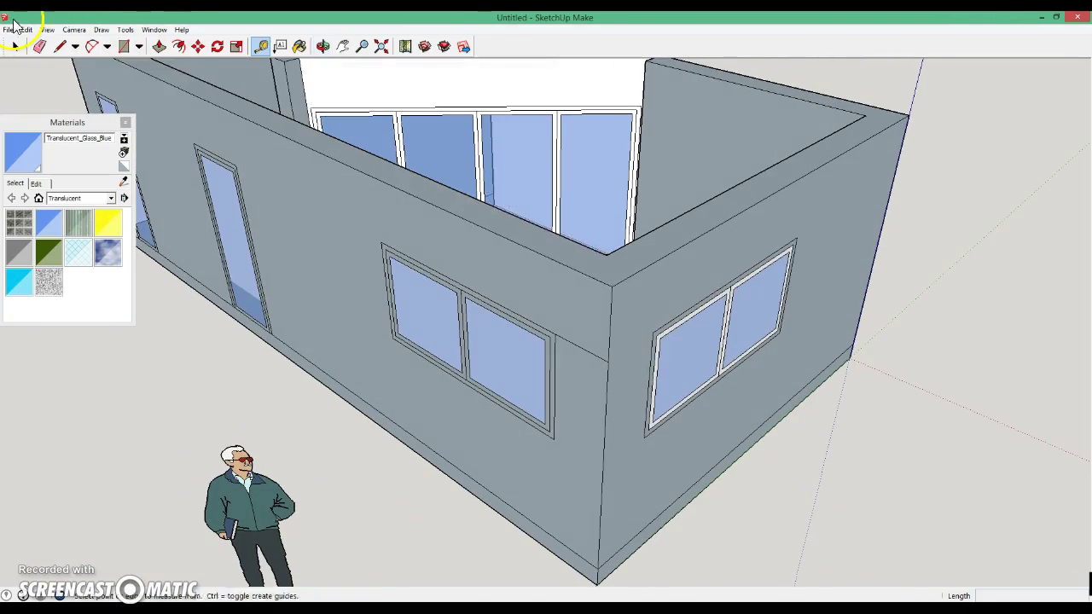
click(655, 333)
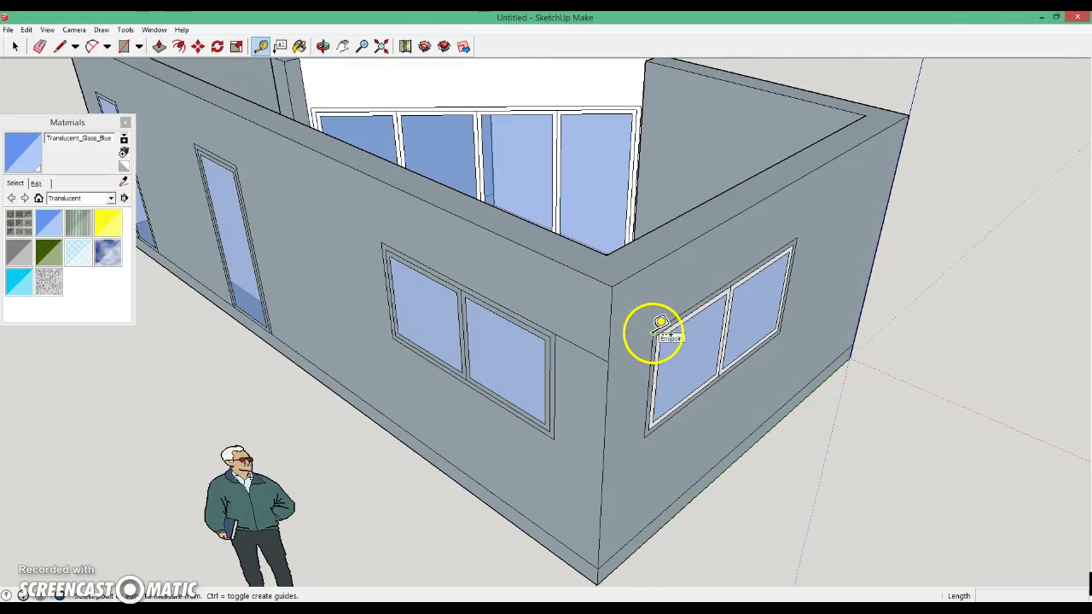
click(668, 248)
Mark a guide point 600 mm down the back wall's inner top corner
mouse_move(708, 224)
middle_down()
mouse_move(791, 378)
mouse_move(867, 290)
mouse_move(1084, 281)
middle_up()
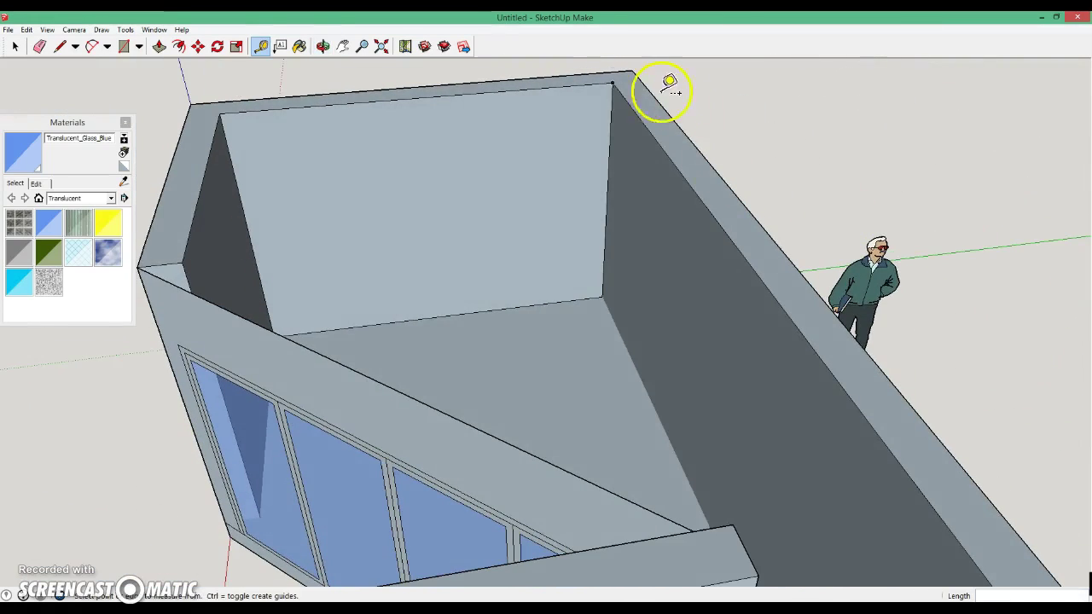
click(611, 85)
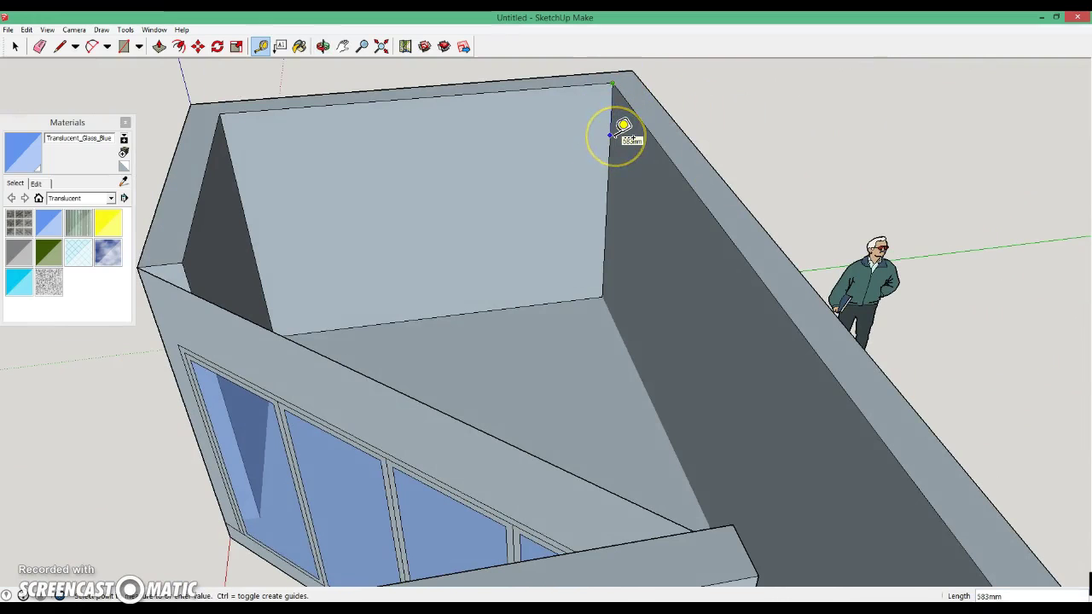
click(616, 125)
click(634, 135)
click(617, 126)
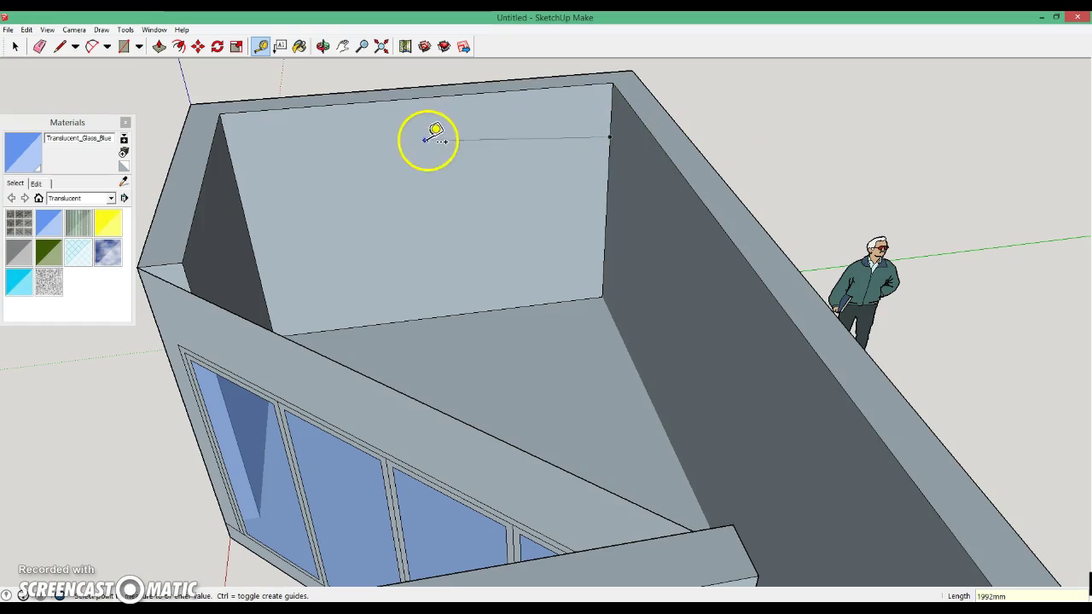
Draw the opening's top edge, 100 mm left side and 2050 mm bottom edge from the guide point
click(61, 46)
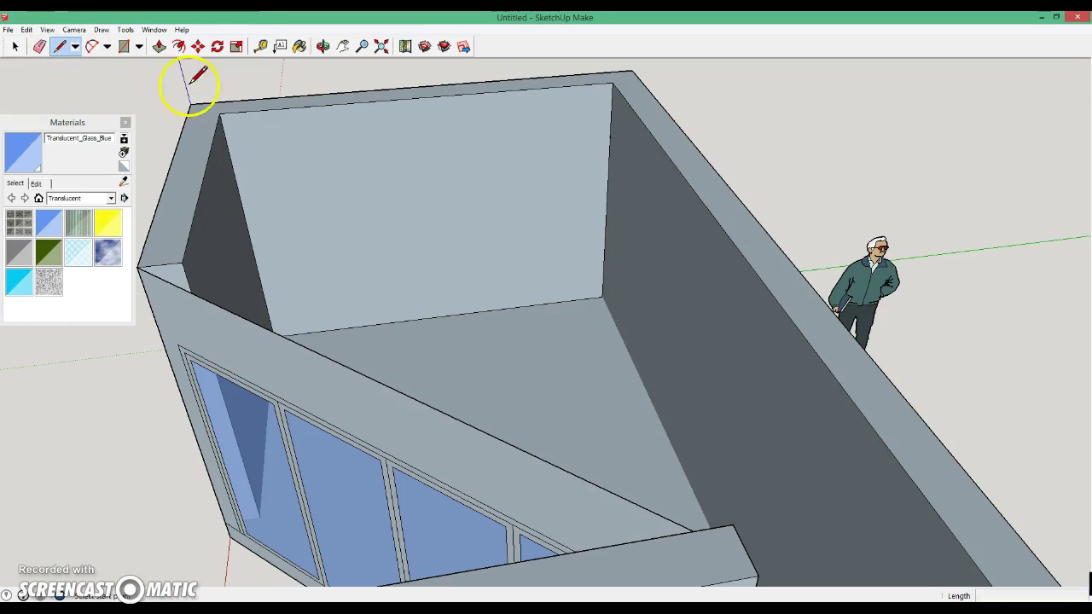
click(609, 136)
text(2550)
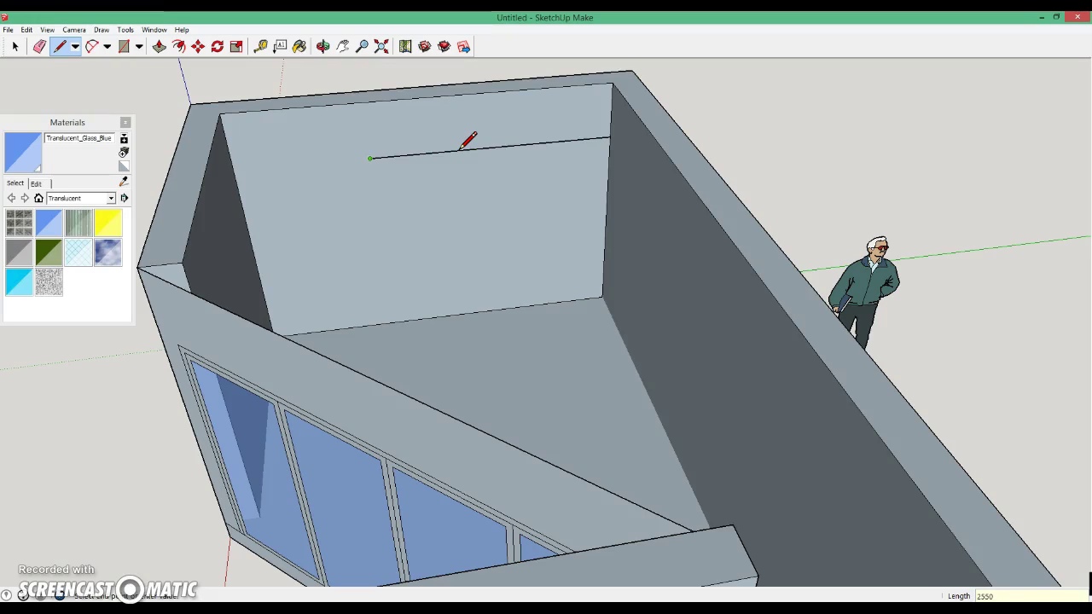
click(610, 137)
click(371, 158)
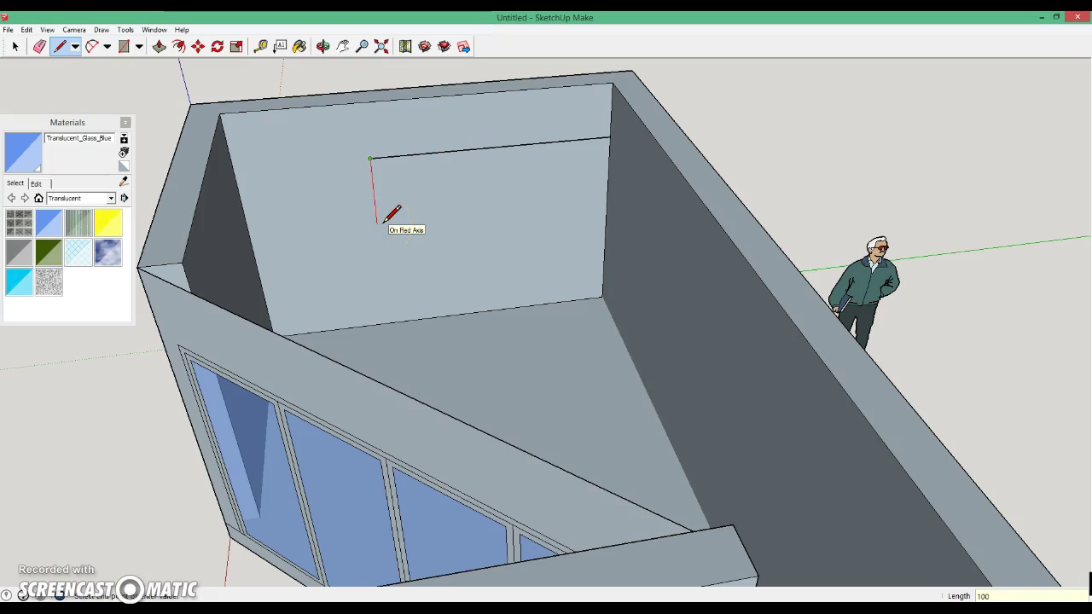
drag(385, 221, 580, 185)
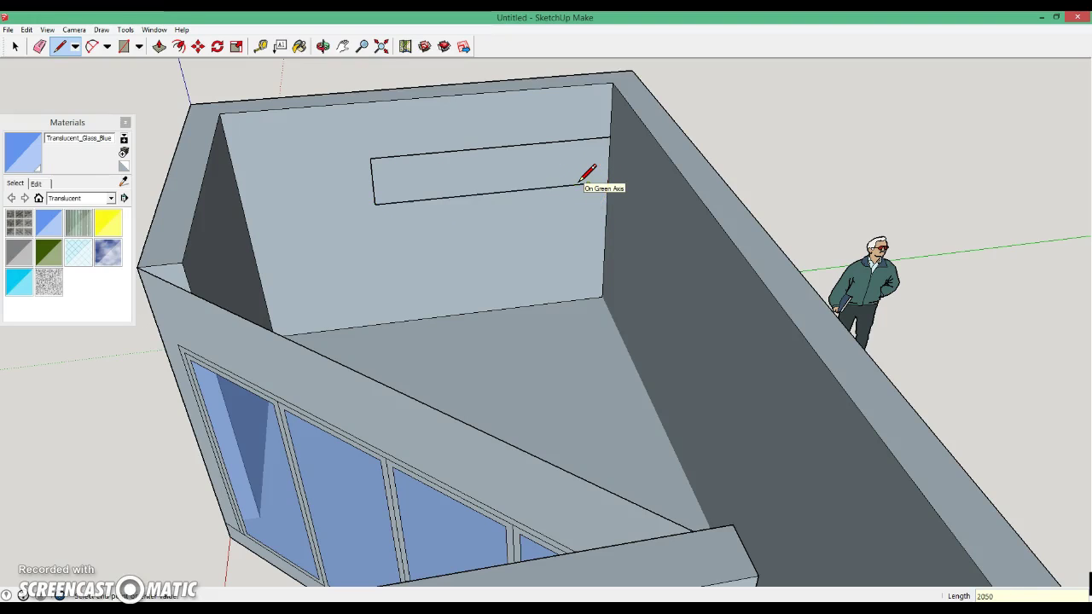
click(587, 183)
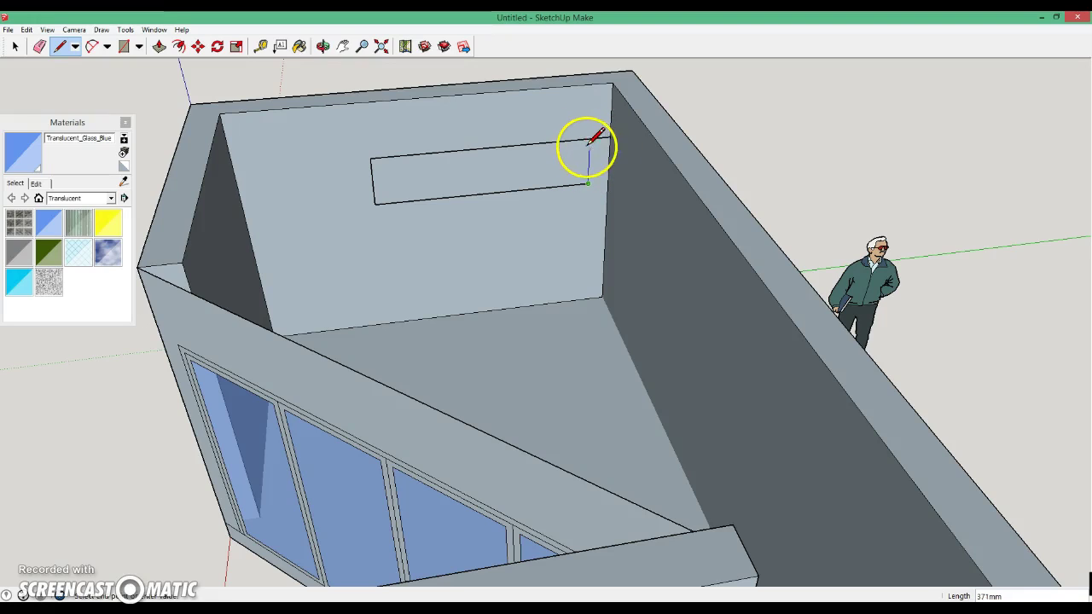
scroll(590, 136, up, 2)
scroll(596, 138, up, 2)
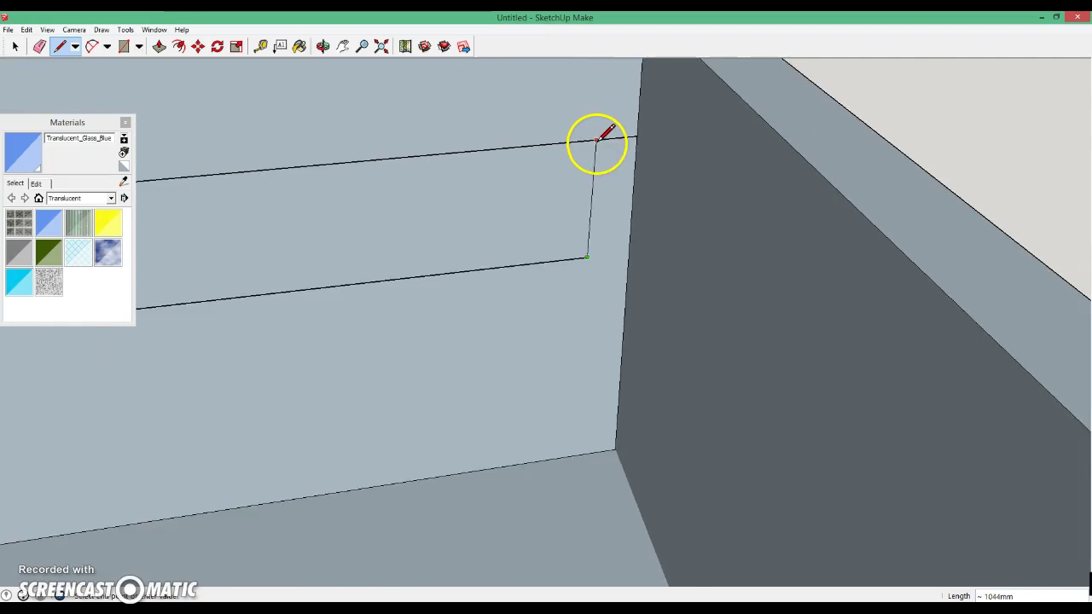
scroll(601, 137, up, 2)
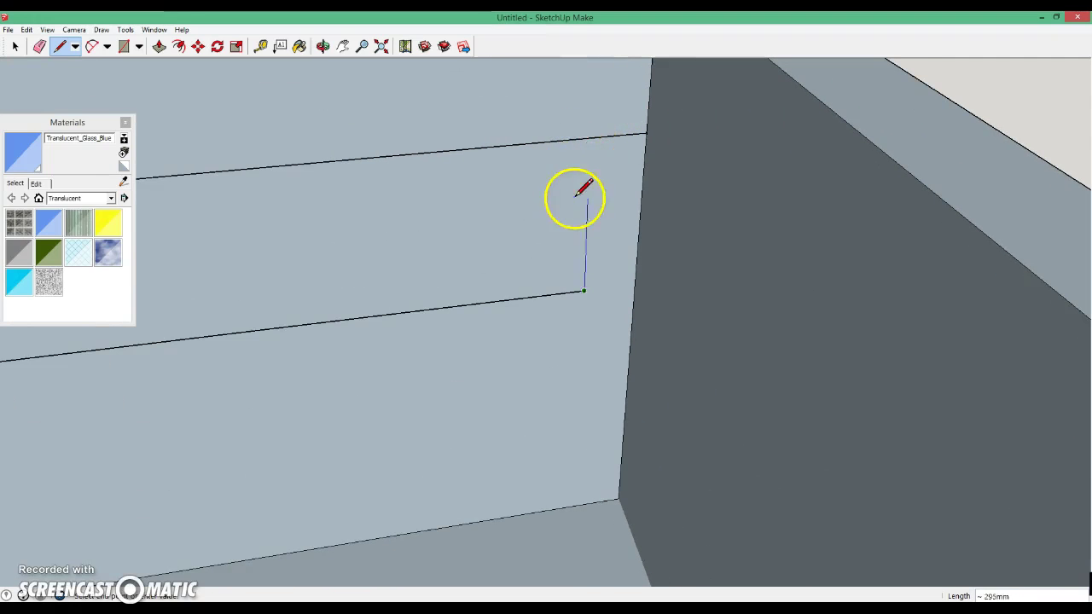
scroll(573, 205, down, 4)
mouse_move(575, 227)
middle_down()
mouse_move(691, 252)
mouse_move(824, 256)
middle_up()
Finish the line on the wall face and delete the stray diagonal and lower edges
click(629, 237)
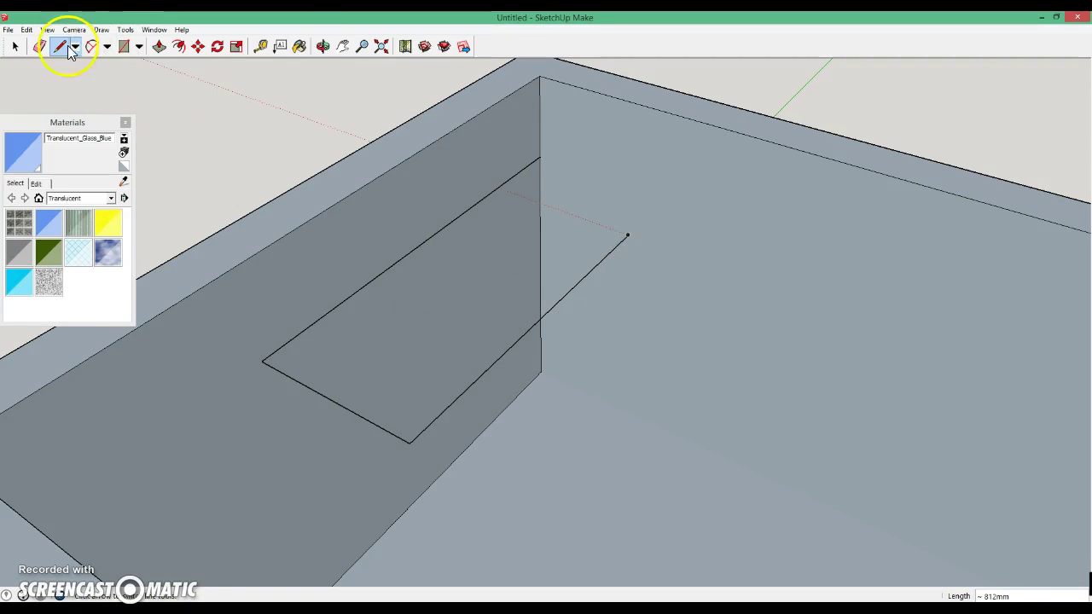
click(16, 48)
click(501, 363)
key(Delete)
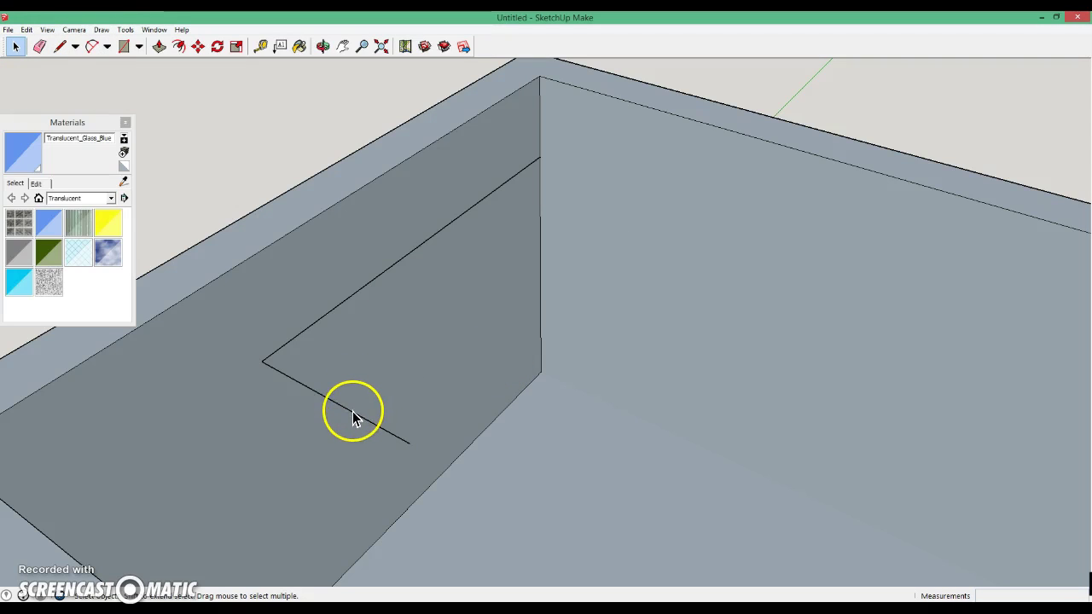
click(353, 413)
key(Delete)
Redraw the opening with a 2050 mm bottom edge and 1000 mm side, then select its face
click(61, 49)
click(262, 362)
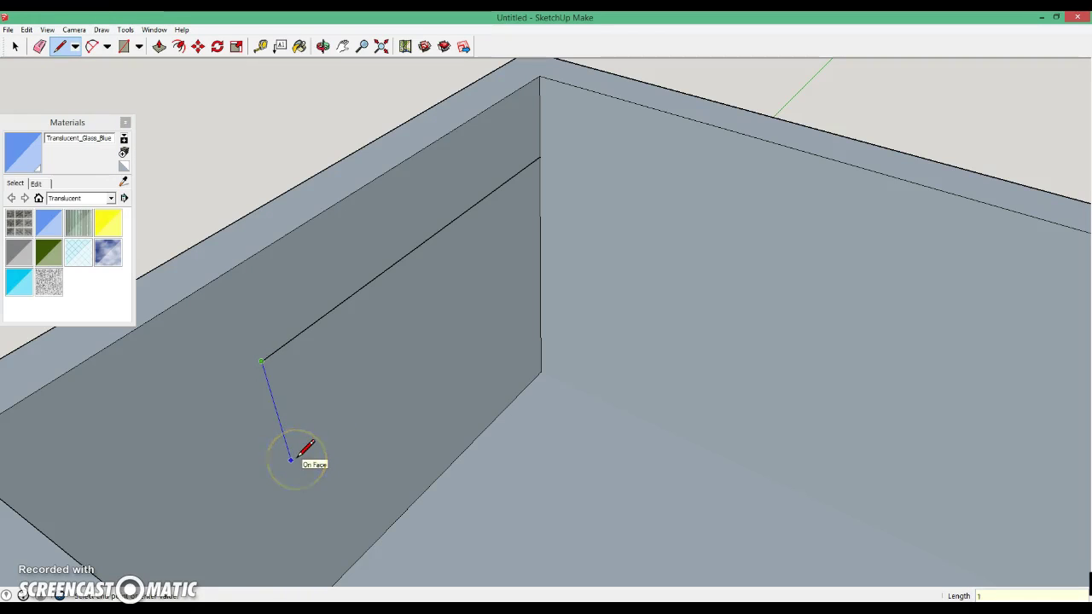
drag(298, 483, 504, 303)
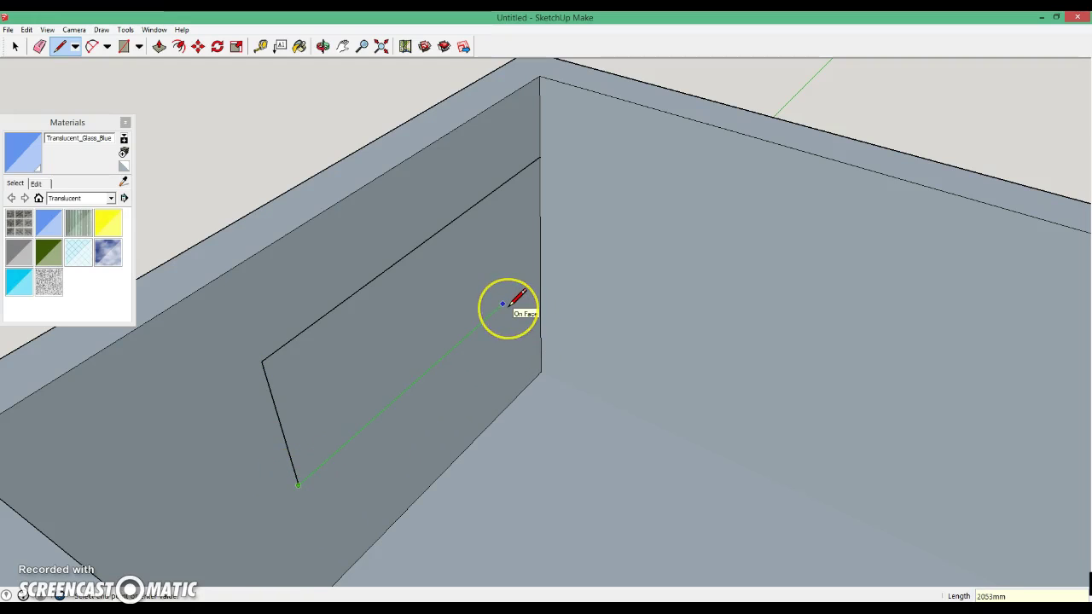
text(0)
key(Return)
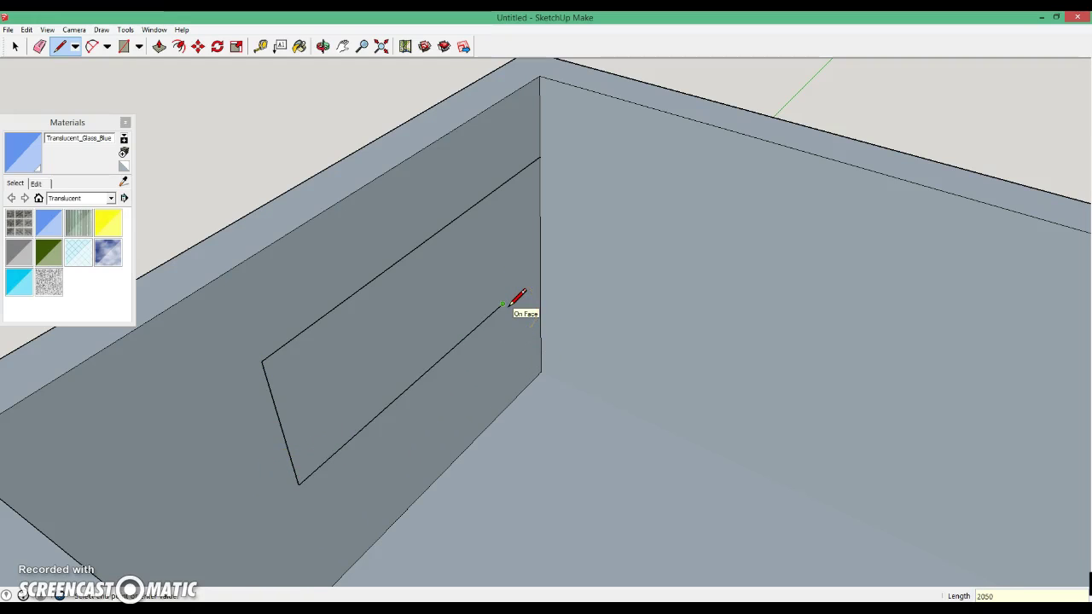
click(503, 304)
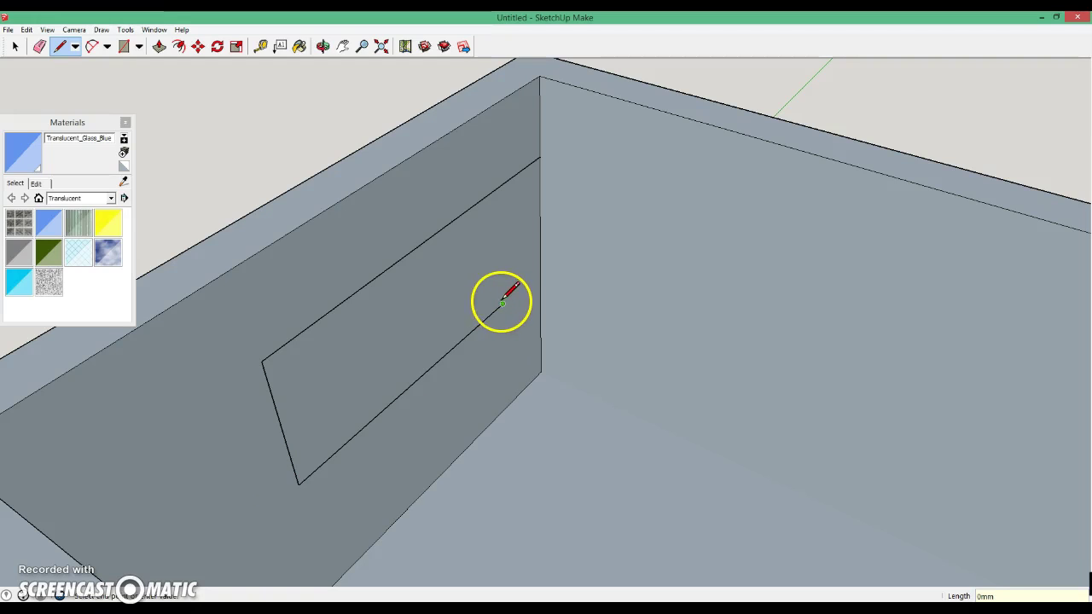
click(498, 187)
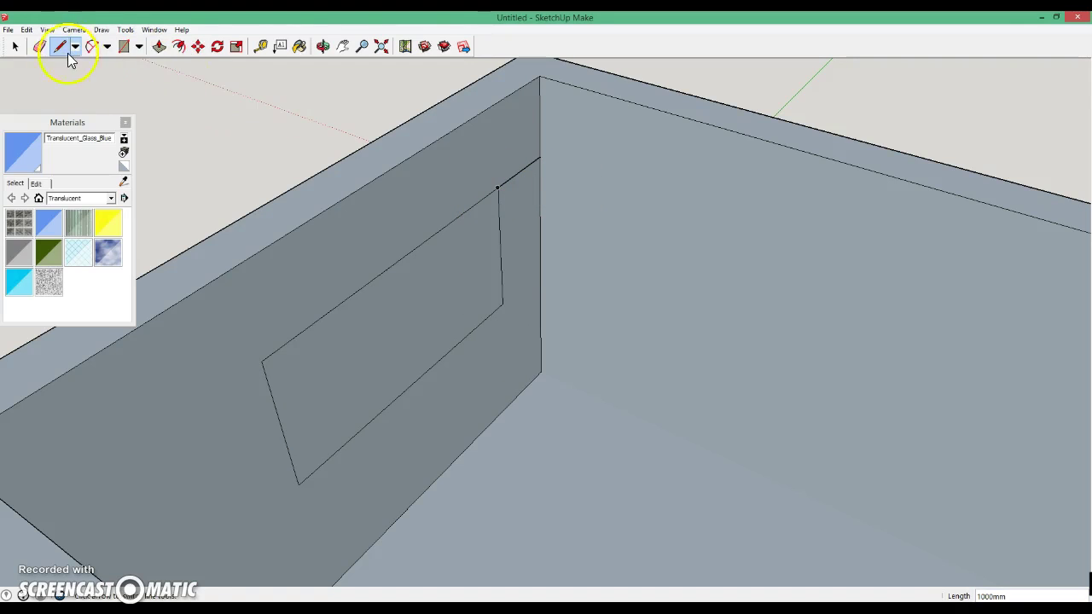
click(16, 48)
click(346, 326)
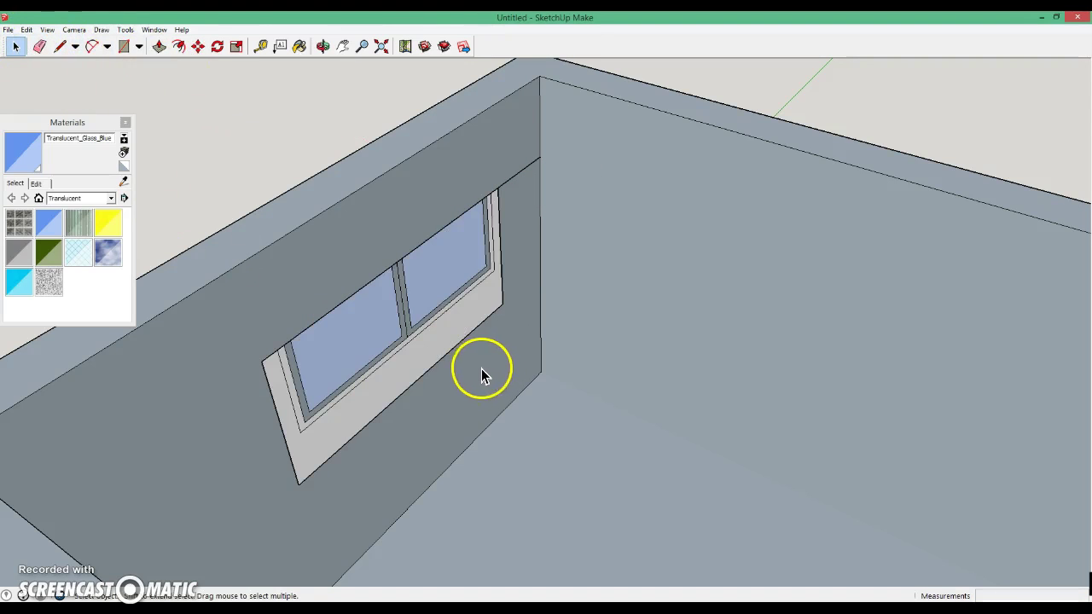
mouse_move(494, 374)
middle_down()
mouse_move(406, 263)
mouse_move(529, 298)
mouse_move(555, 322)
mouse_move(720, 361)
mouse_move(510, 341)
mouse_move(775, 312)
mouse_move(134, 310)
mouse_move(585, 224)
mouse_move(531, 304)
mouse_move(370, 261)
mouse_move(390, 196)
mouse_move(385, 232)
middle_up()
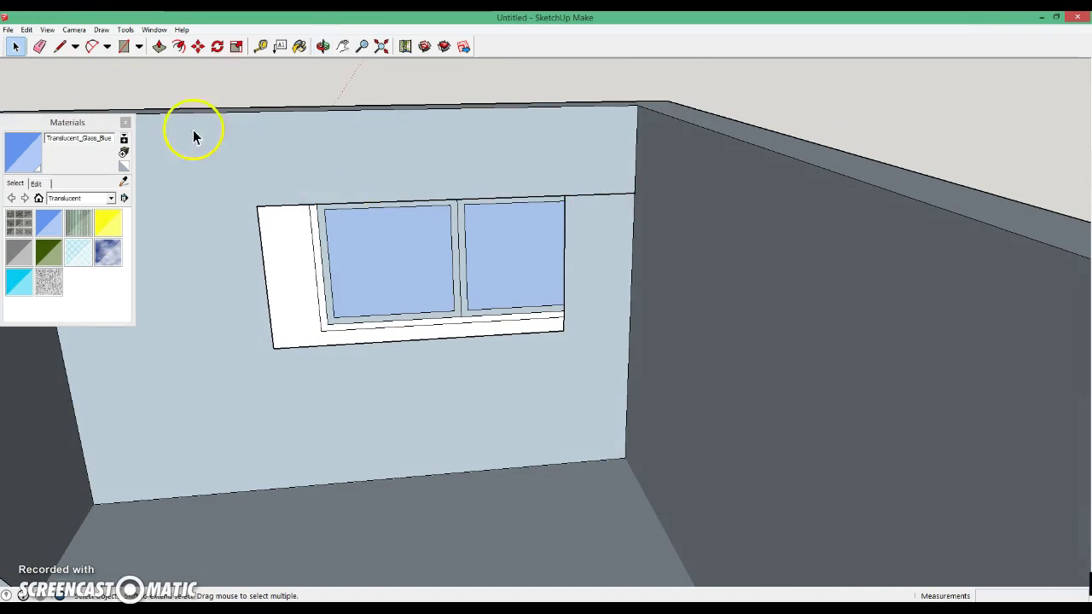
click(201, 48)
click(16, 47)
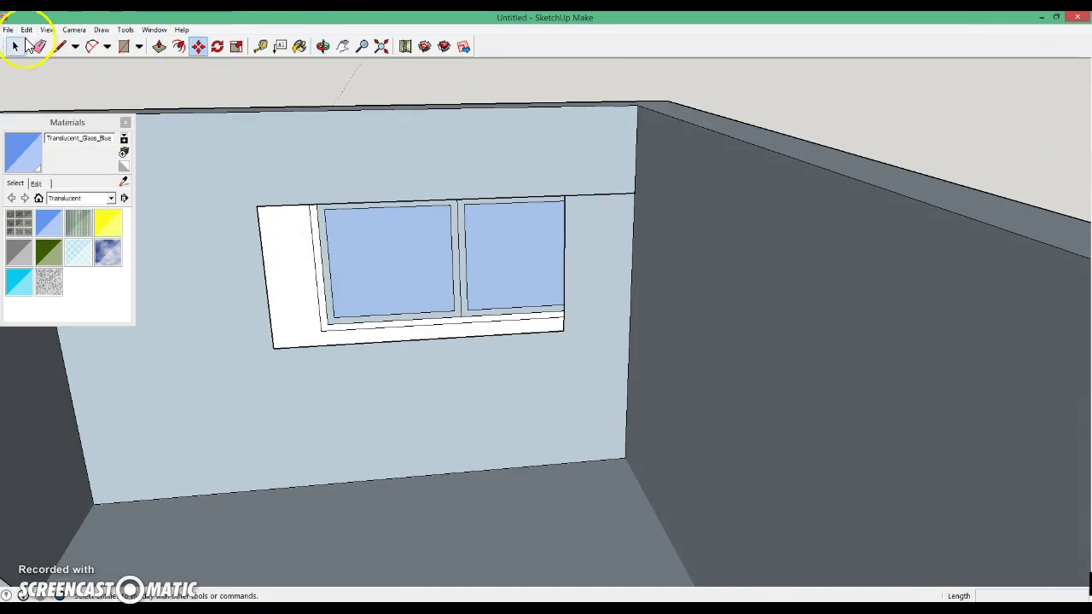
click(598, 212)
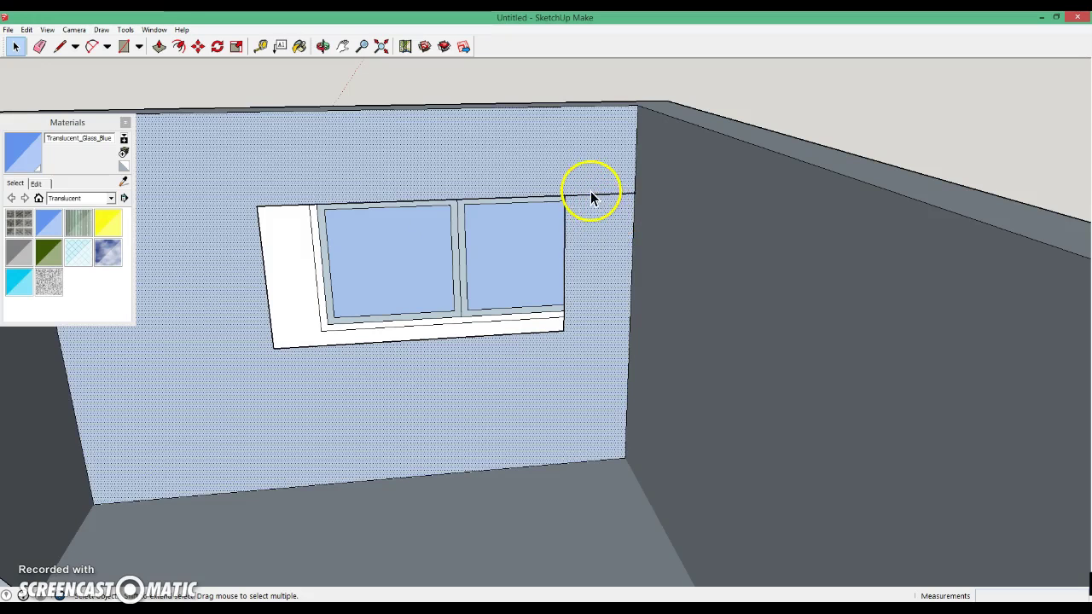
click(594, 198)
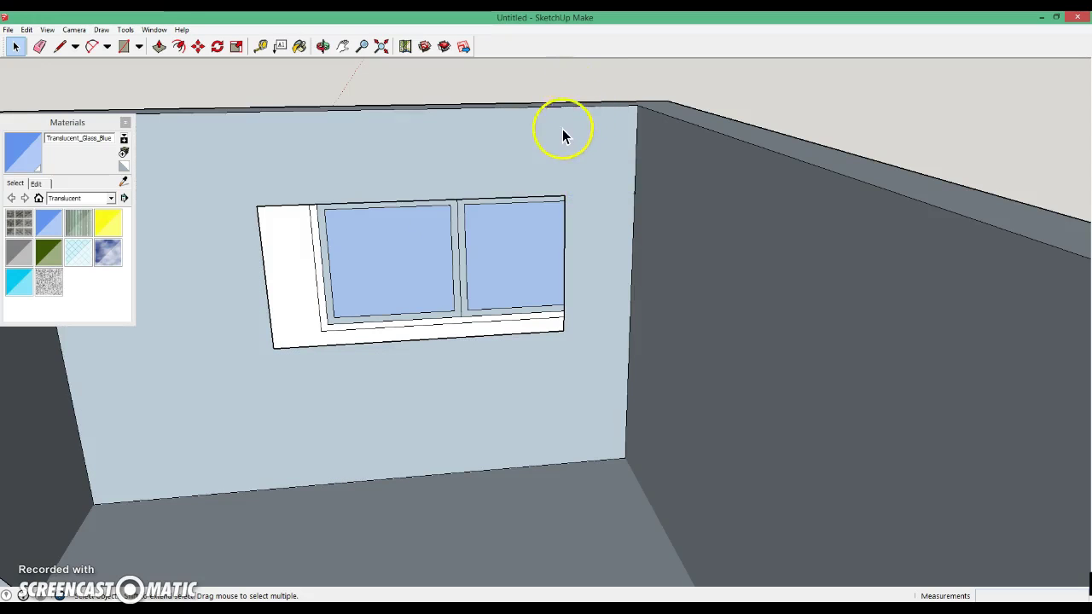
click(200, 48)
click(199, 48)
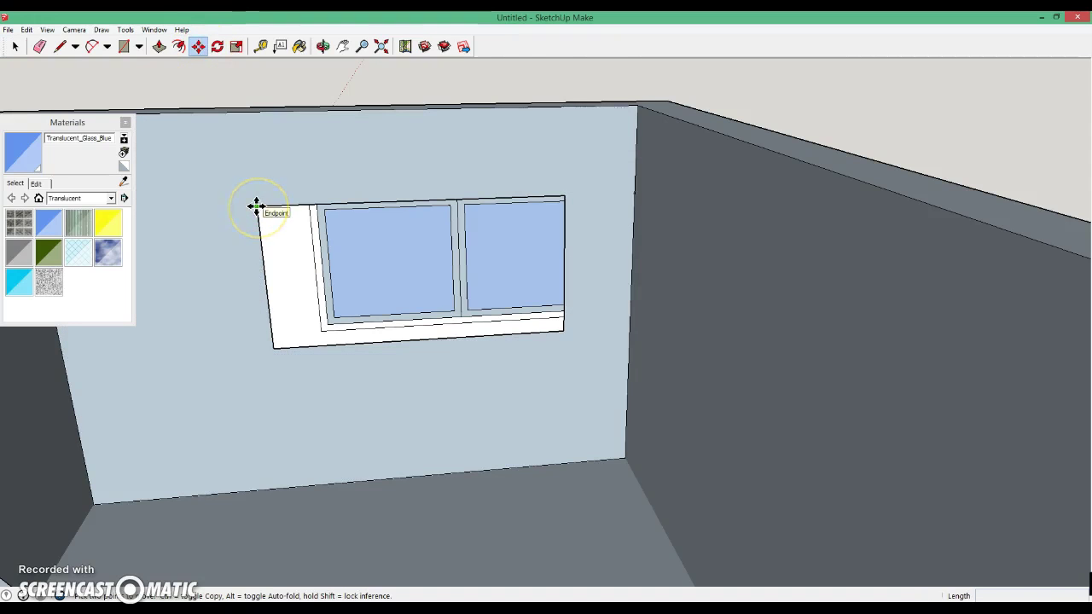
Move the selected window outline 300 mm along the green axis into the wall opening
click(16, 48)
click(22, 49)
click(287, 206)
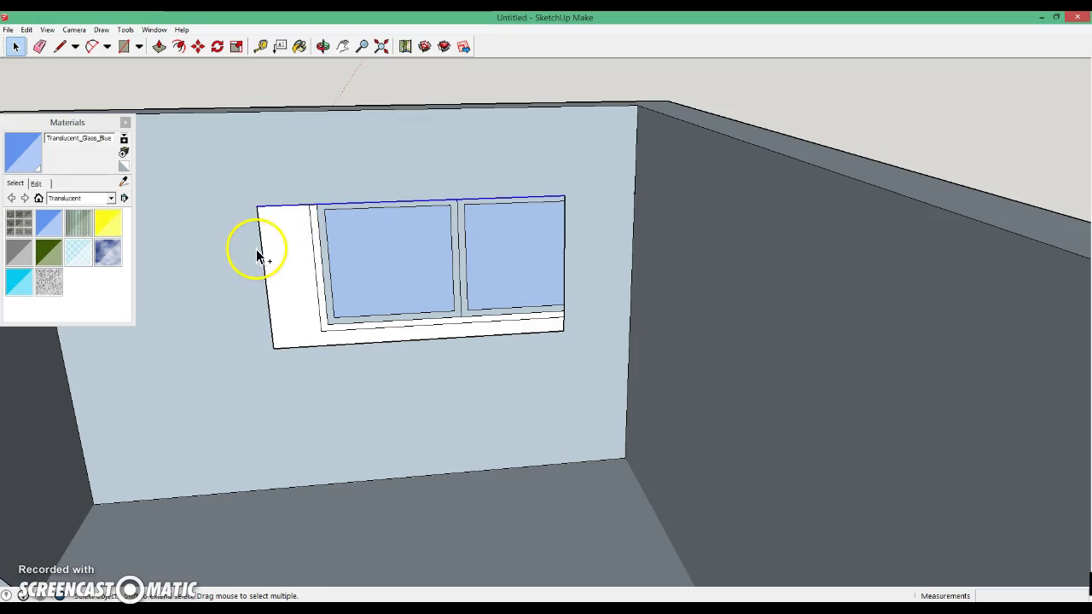
shift+click(262, 248)
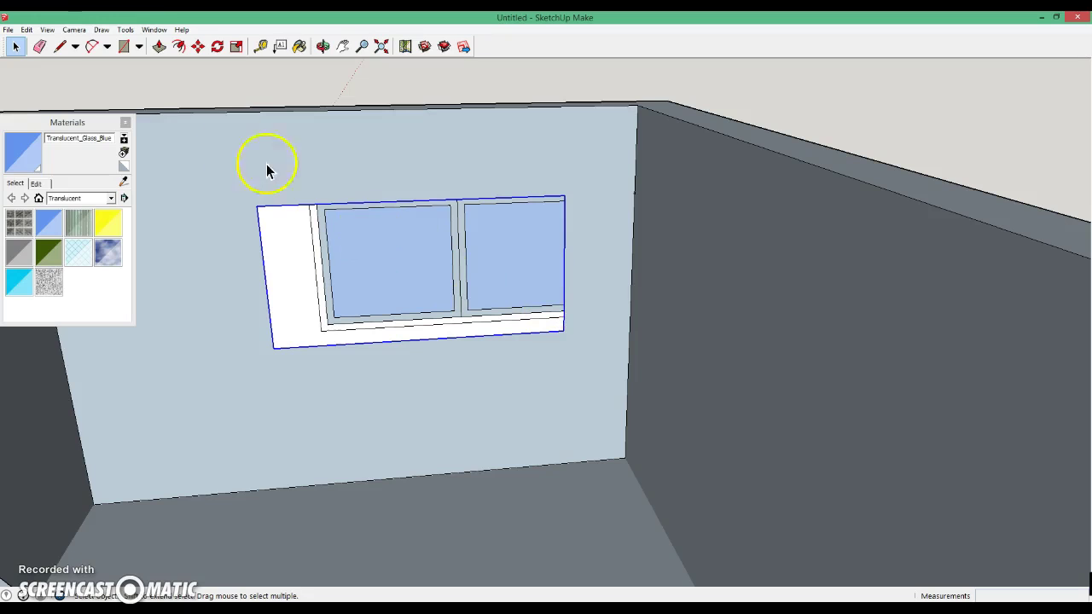
click(198, 46)
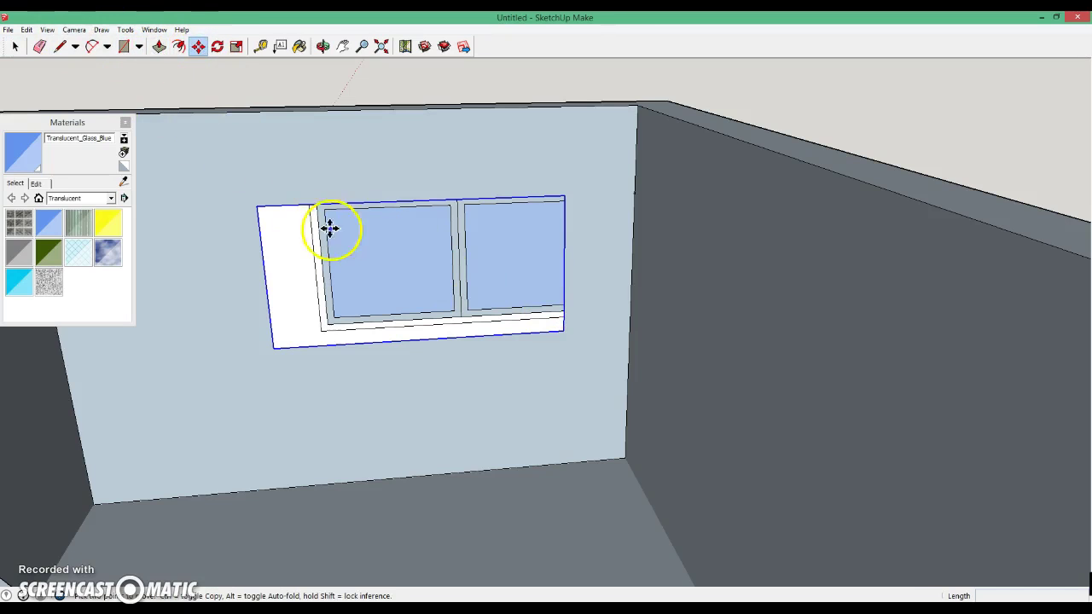
click(256, 207)
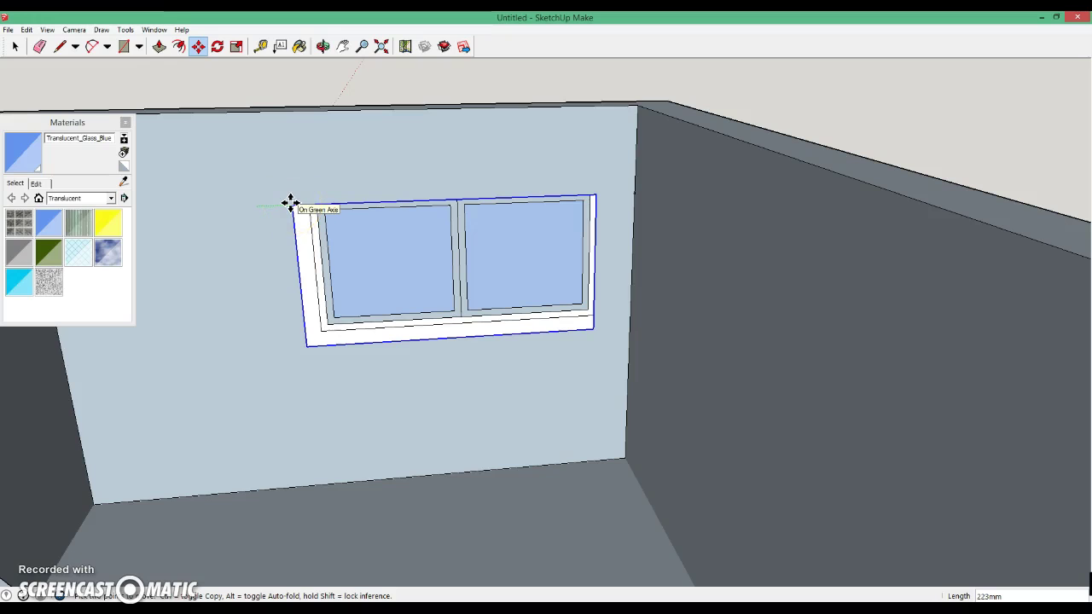
mouse_move(290, 202)
mouse_down()
mouse_move(302, 189)
mouse_move(302, 201)
mouse_up()
text(300)
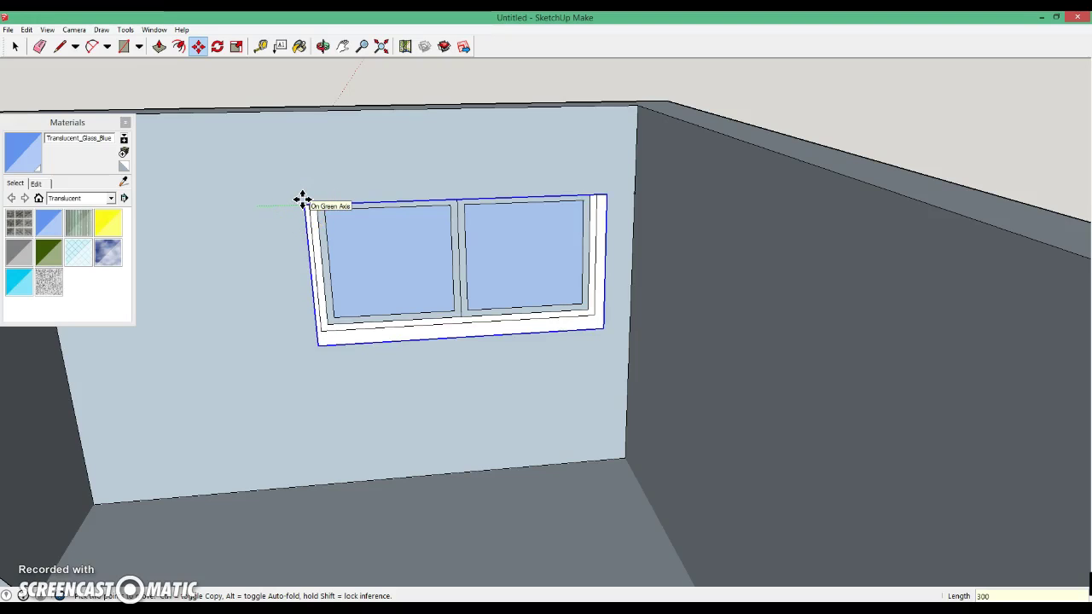
middle_click(484, 206)
mouse_move(484, 206)
middle_down()
mouse_move(390, 107)
mouse_move(510, 146)
mouse_move(591, 189)
mouse_move(504, 212)
mouse_move(610, 295)
middle_up()
mouse_move(519, 330)
middle_down()
mouse_move(684, 386)
mouse_move(776, 398)
mouse_move(739, 358)
mouse_move(654, 332)
middle_up()
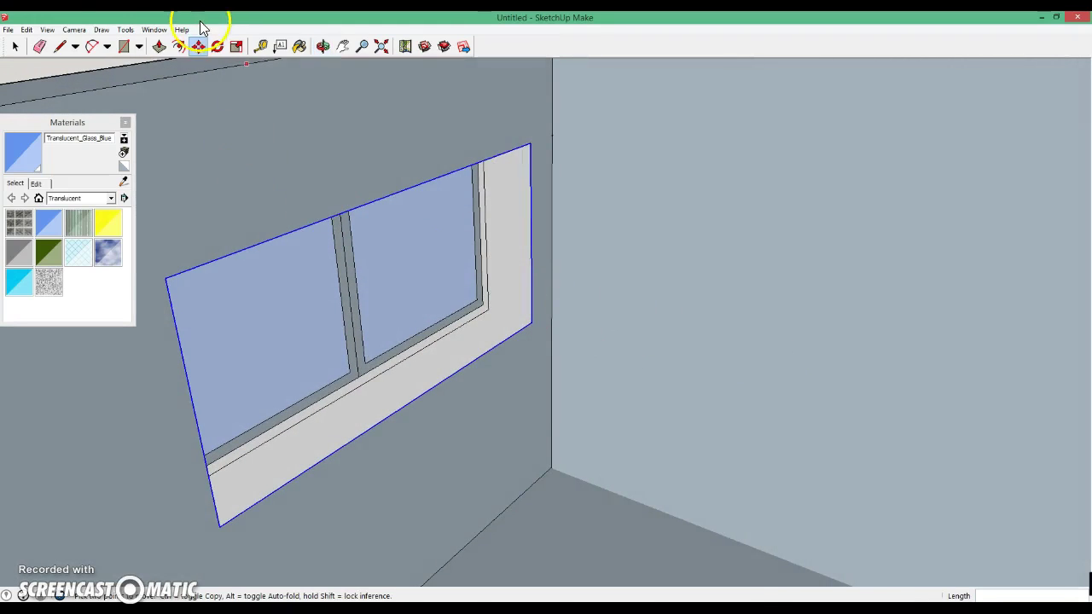
Draw 300 mm edges closing the sill face and starting the side reveals of the window recess
click(60, 46)
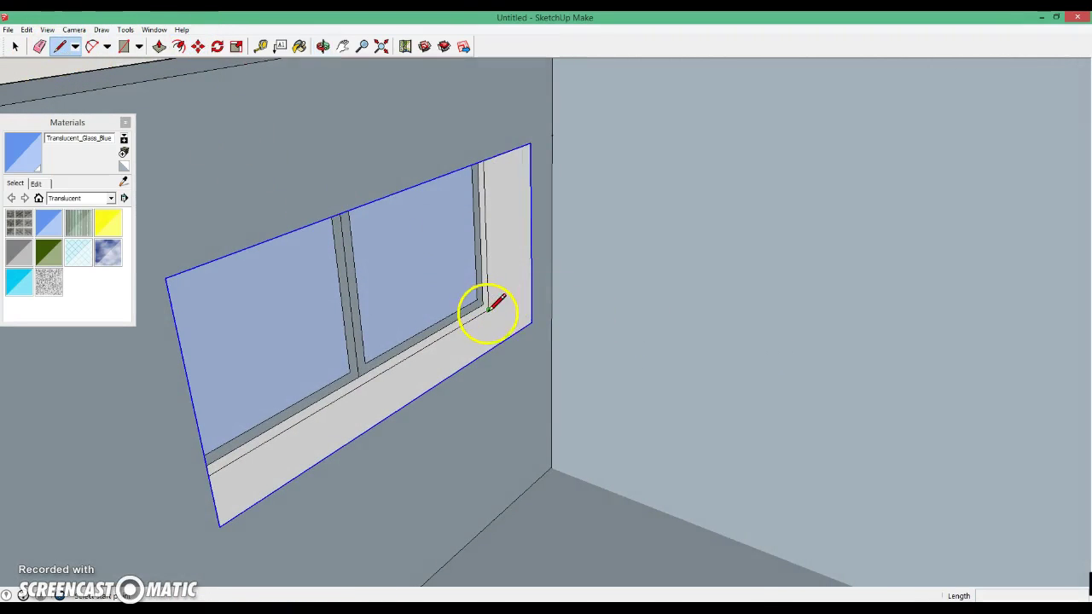
click(531, 322)
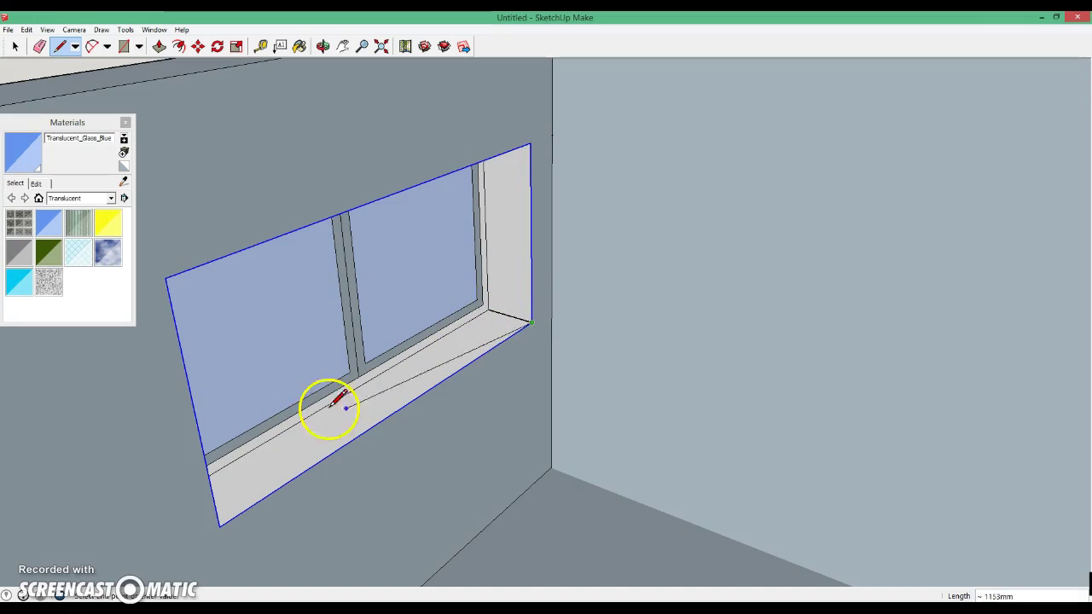
mouse_move(549, 333)
middle_down()
mouse_move(470, 419)
mouse_move(210, 373)
middle_up()
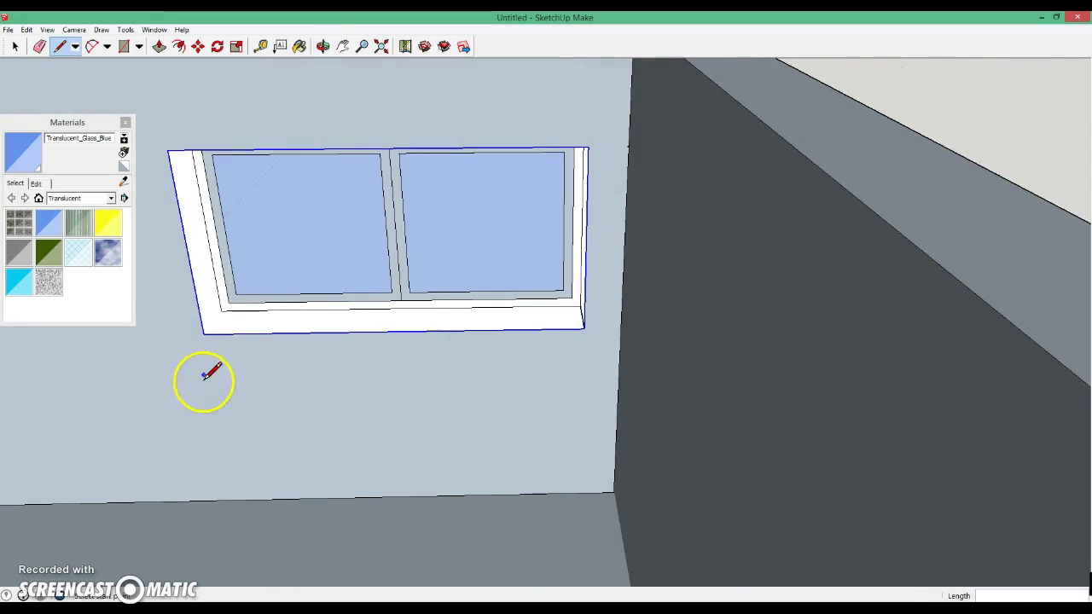
click(221, 311)
click(204, 333)
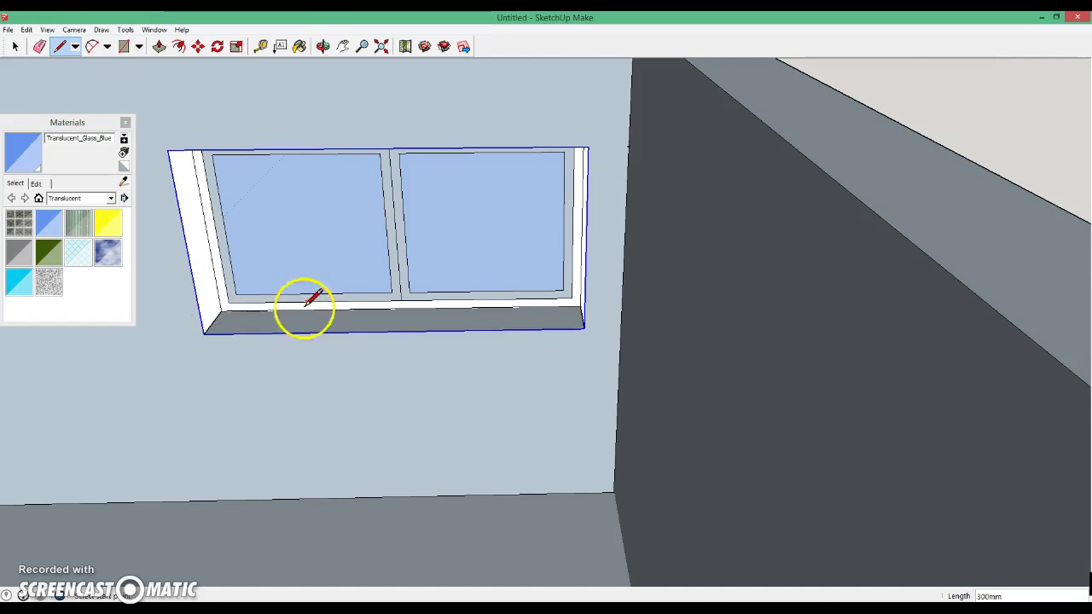
mouse_move(253, 293)
middle_down()
mouse_move(230, 176)
mouse_move(244, 112)
middle_up()
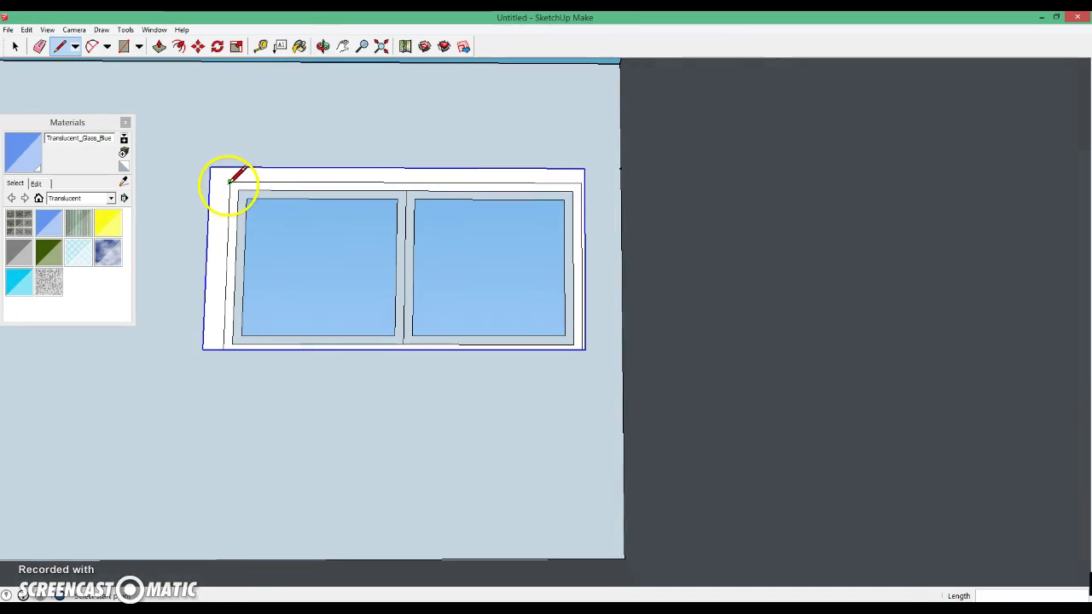
mouse_move(214, 166)
middle_down()
mouse_move(383, 227)
mouse_move(553, 218)
mouse_move(541, 302)
mouse_move(339, 427)
mouse_move(521, 432)
mouse_move(556, 447)
middle_up()
click(542, 182)
mouse_move(464, 325)
middle_down()
mouse_move(354, 332)
mouse_move(378, 296)
mouse_move(480, 317)
mouse_move(441, 312)
middle_up()
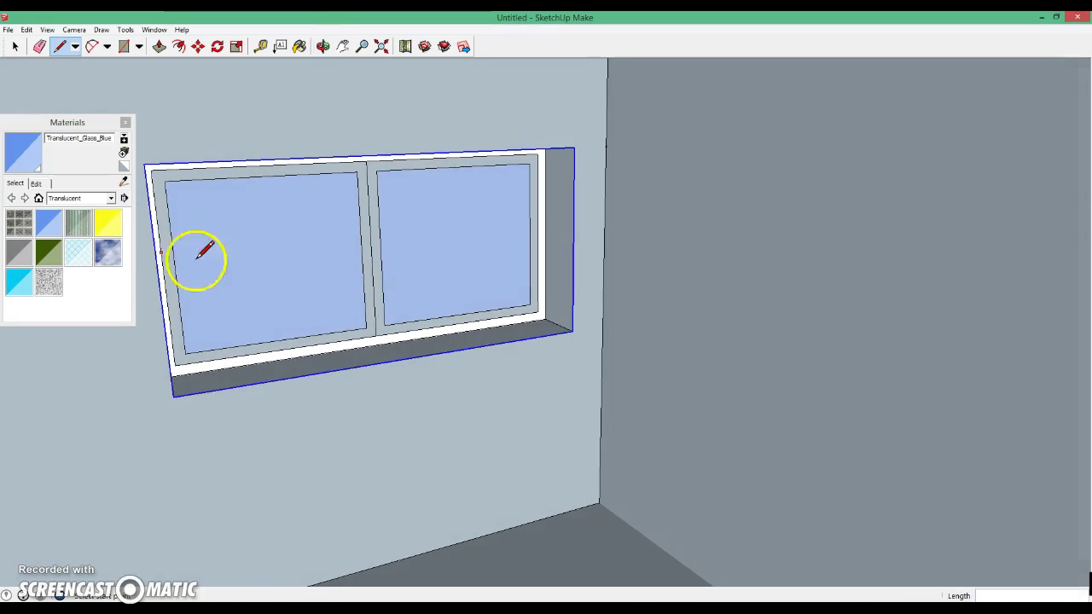
click(111, 198)
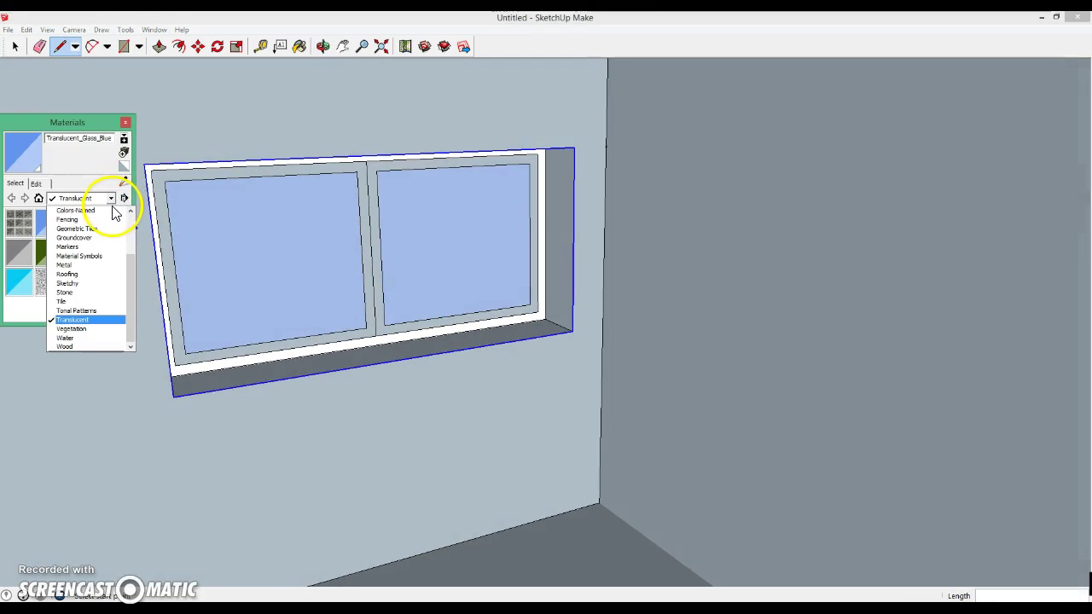
click(109, 211)
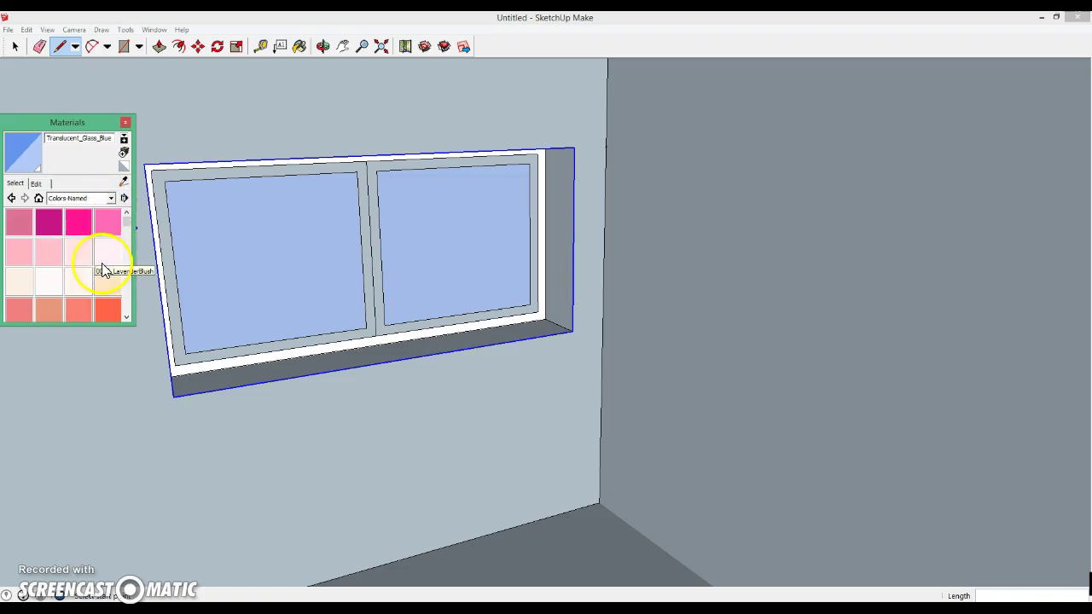
mouse_move(126, 218)
mouse_down()
mouse_move(124, 265)
mouse_move(127, 225)
mouse_up()
mouse_move(190, 244)
middle_down()
mouse_move(105, 244)
mouse_move(104, 227)
middle_up()
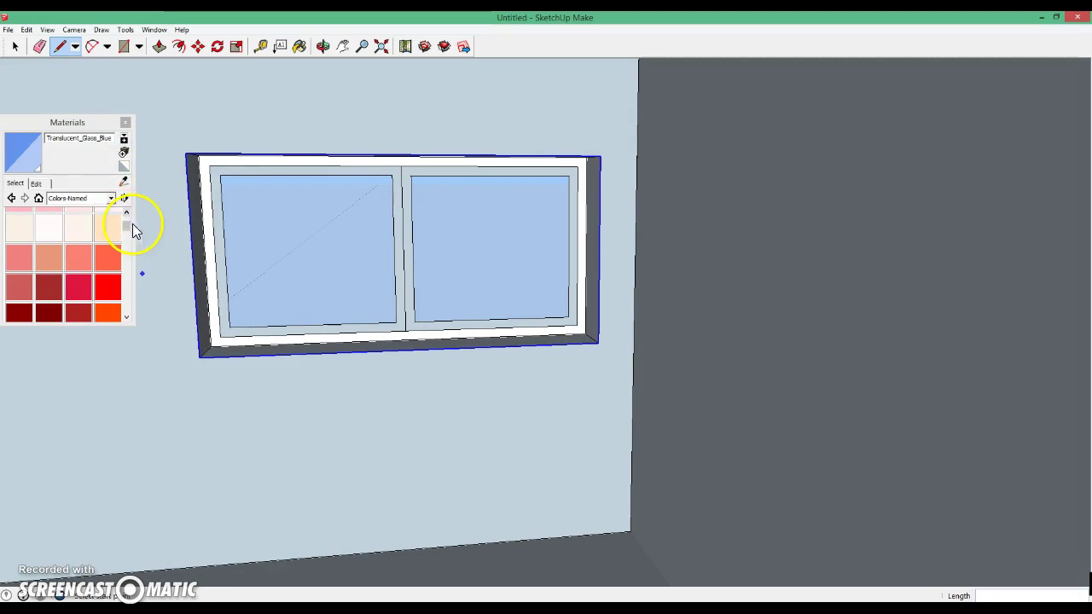
drag(130, 232, 129, 210)
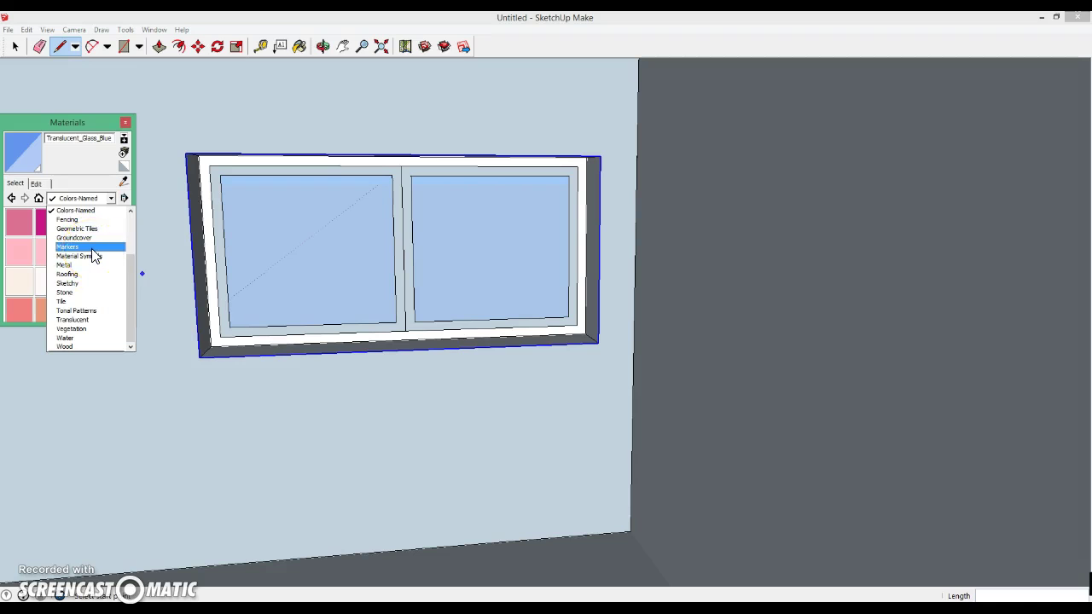
click(62, 126)
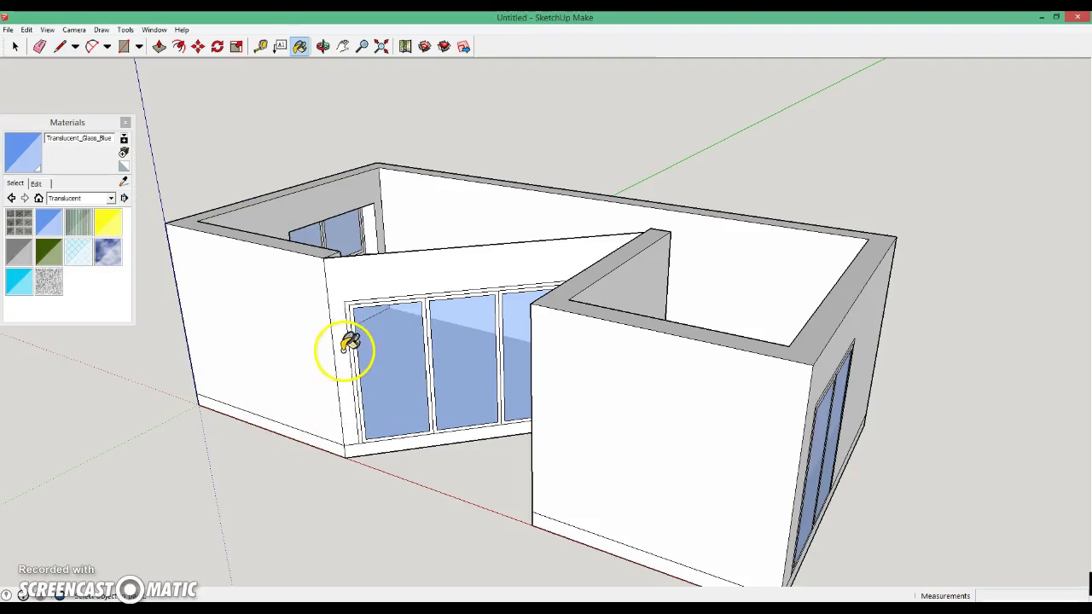
mouse_move(354, 349)
mouse_down()
mouse_move(617, 404)
mouse_move(832, 381)
mouse_move(383, 384)
mouse_up()
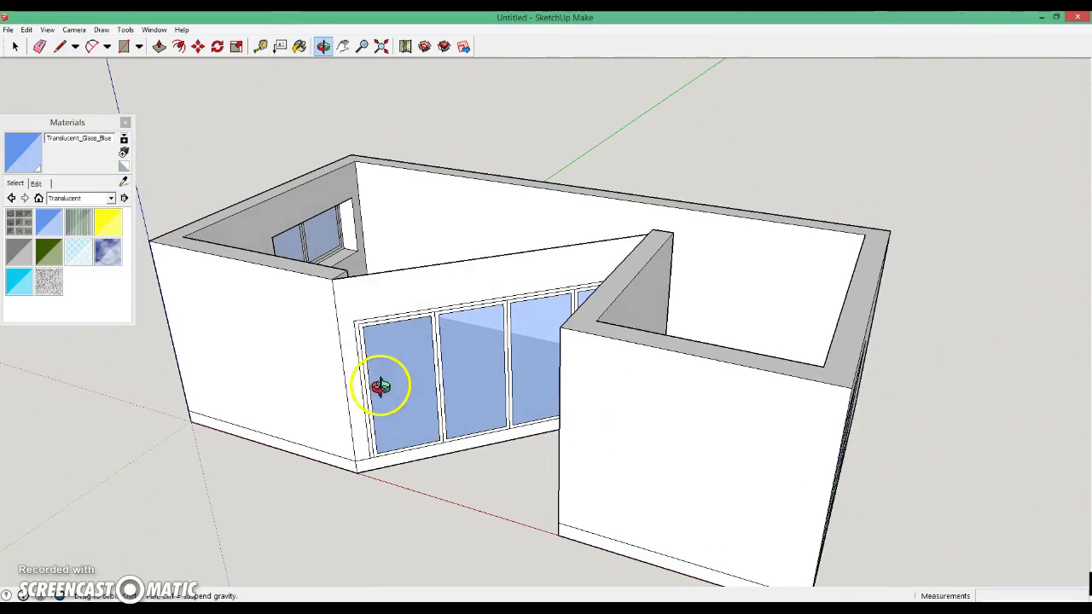
Switch to Paint Bucket and orbit the building round to view the back room
key(b)
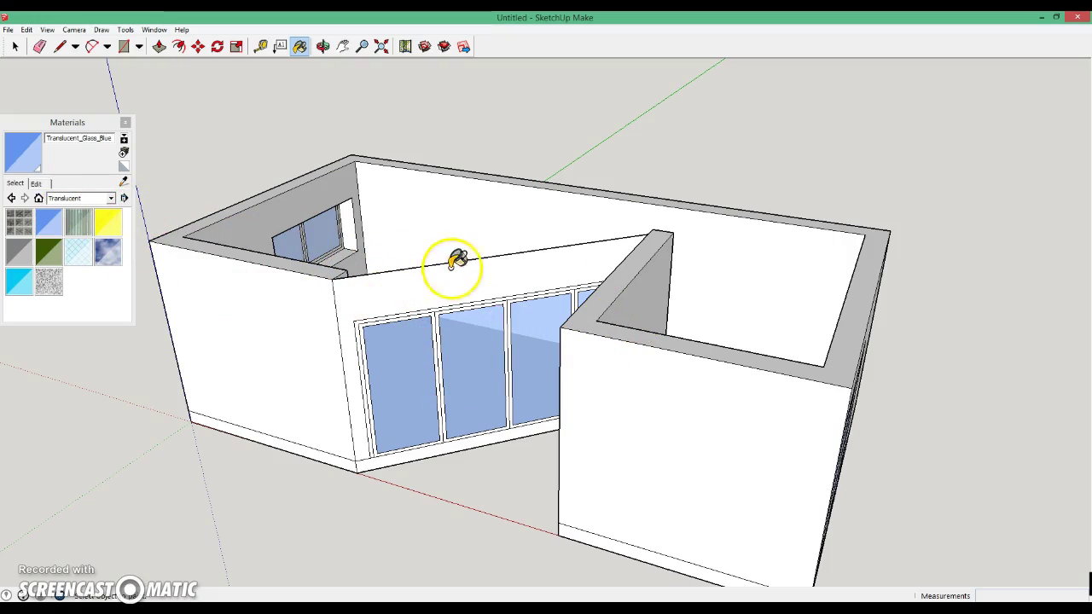
mouse_move(629, 251)
middle_down()
mouse_move(654, 280)
mouse_move(340, 323)
mouse_move(763, 322)
mouse_move(878, 367)
mouse_move(555, 349)
mouse_move(426, 329)
middle_up()
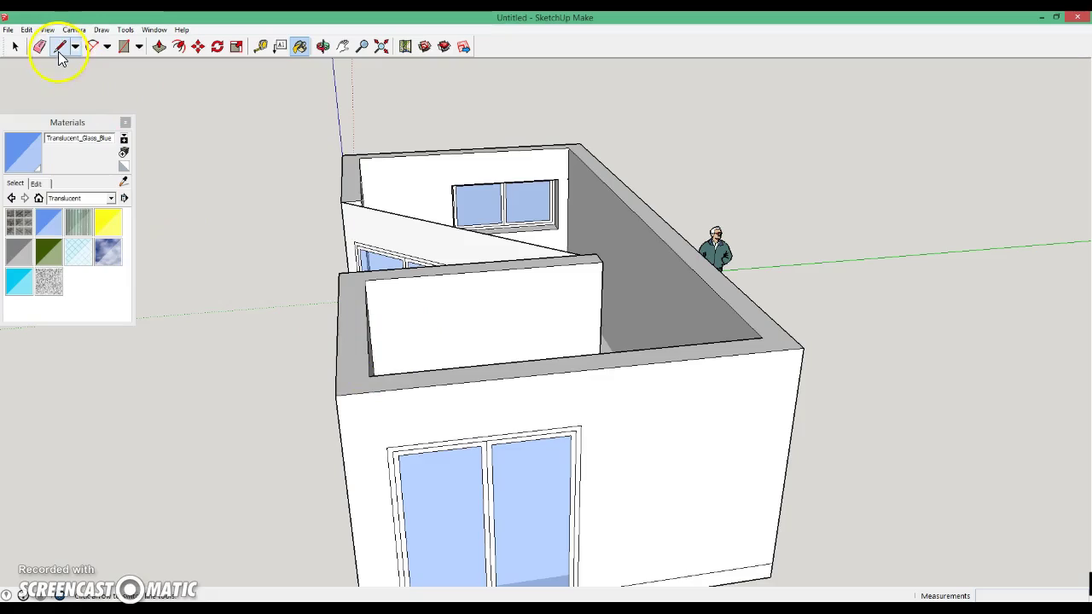
middle_drag(334, 251, 1005, 481)
mouse_move(817, 305)
middle_down()
mouse_move(249, 356)
mouse_move(845, 361)
mouse_move(848, 244)
middle_up()
mouse_move(848, 244)
mouse_down()
mouse_move(865, 215)
mouse_move(759, 108)
mouse_up()
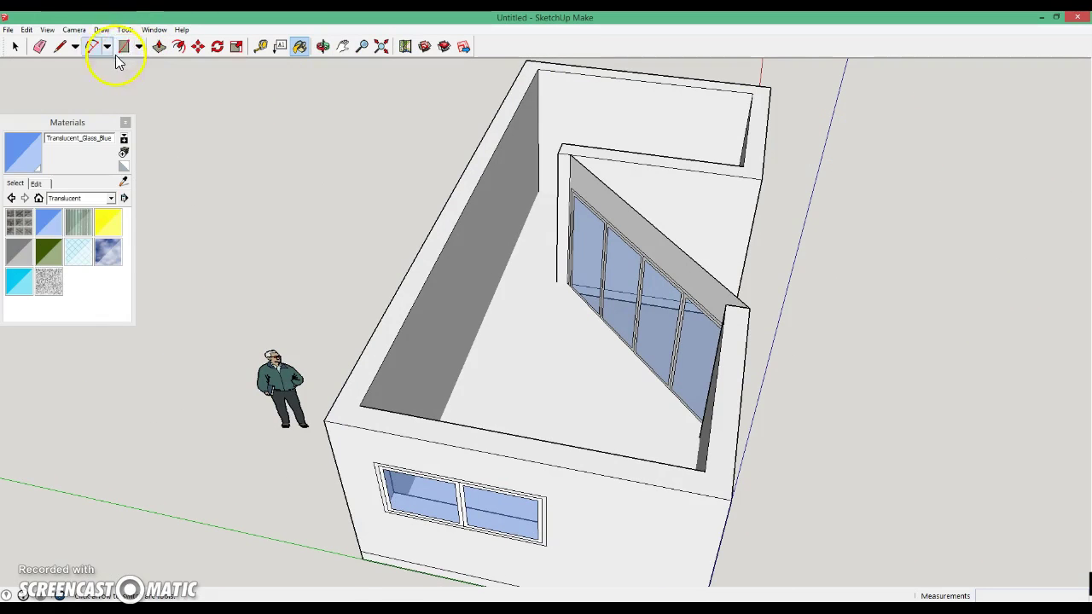
Delete the inner back-wall face hiding the window and zoom in on the room
click(23, 52)
click(632, 149)
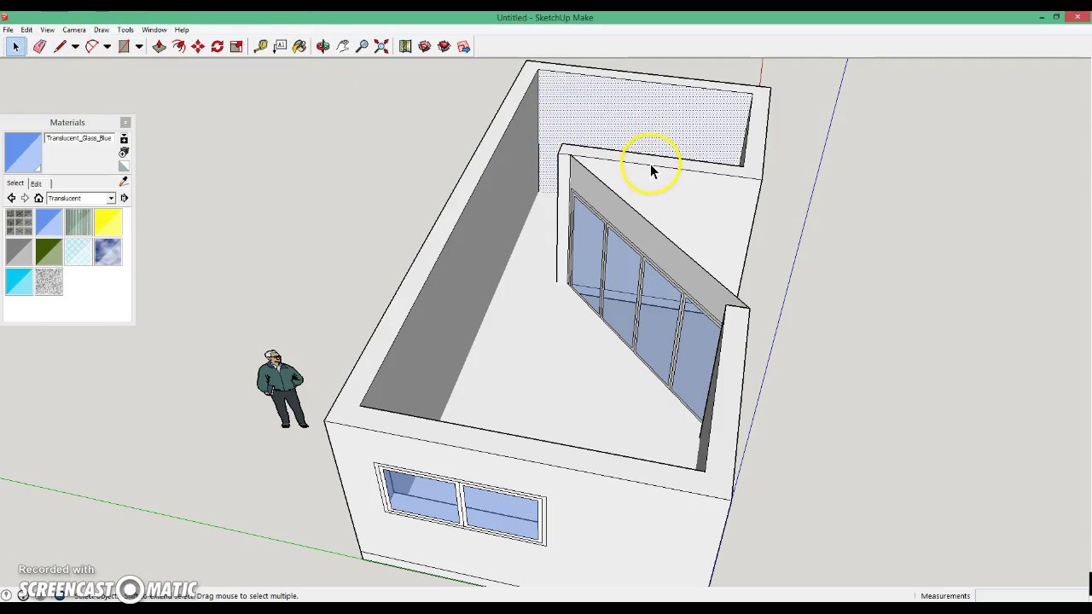
key(Delete)
mouse_move(658, 117)
middle_down()
mouse_move(653, 127)
mouse_move(707, 93)
middle_up()
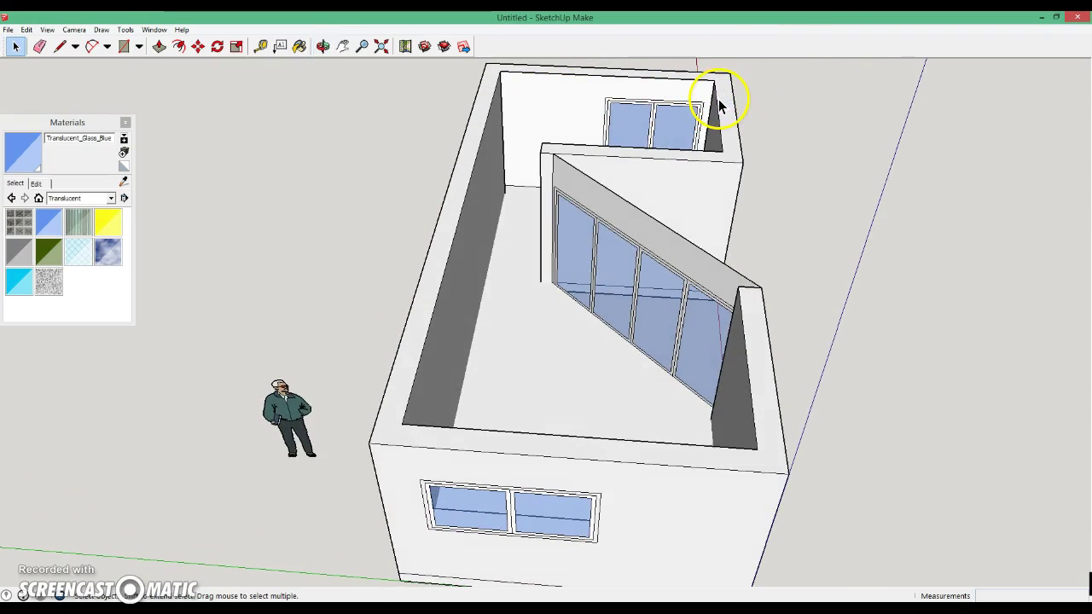
mouse_move(719, 107)
middle_down()
mouse_move(708, 139)
mouse_move(786, 122)
mouse_move(653, 102)
mouse_move(594, 171)
mouse_move(600, 191)
middle_up()
scroll(653, 99, up, 3)
scroll(618, 94, up, 2)
scroll(591, 102, up, 2)
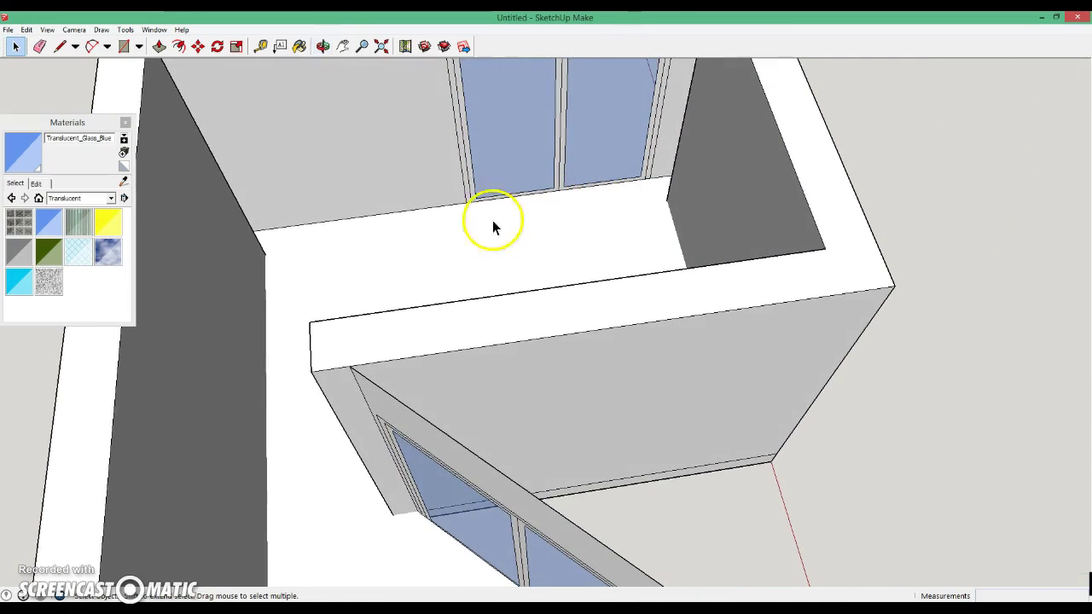
Draw edges from the glazed door's base 300 mm out and across to the wall corner
click(60, 46)
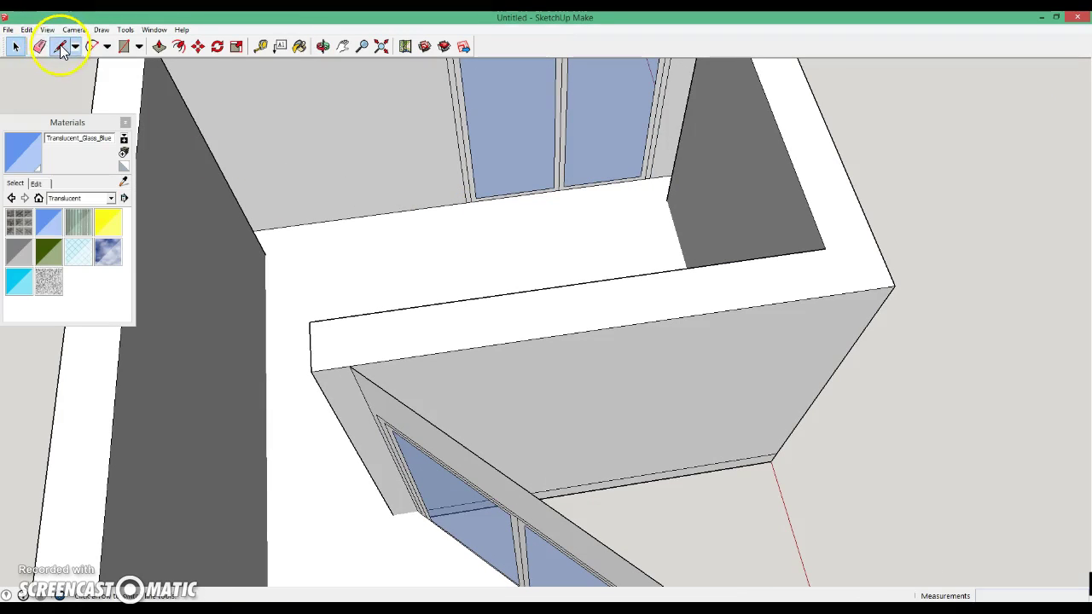
click(467, 203)
click(470, 227)
click(264, 254)
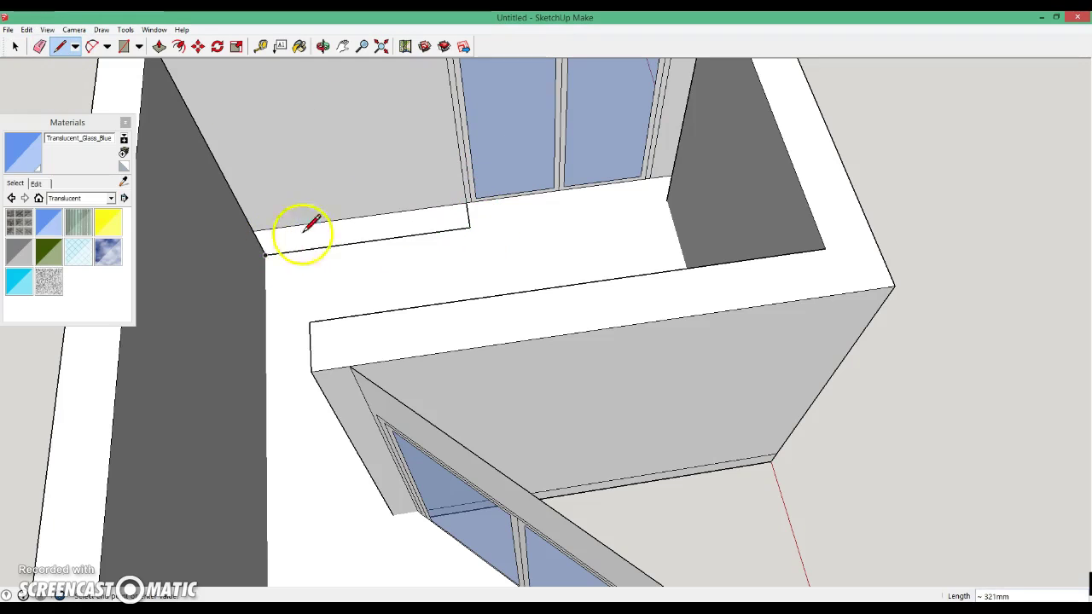
key(Escape)
Orbit above the room and begin a line at the recessed window's lower-right corner
mouse_move(529, 186)
middle_down()
mouse_move(464, 69)
mouse_move(487, 179)
mouse_move(332, 49)
mouse_move(455, 69)
middle_up()
mouse_move(605, 116)
middle_down()
mouse_move(609, 178)
mouse_move(551, 251)
mouse_move(792, 128)
middle_up()
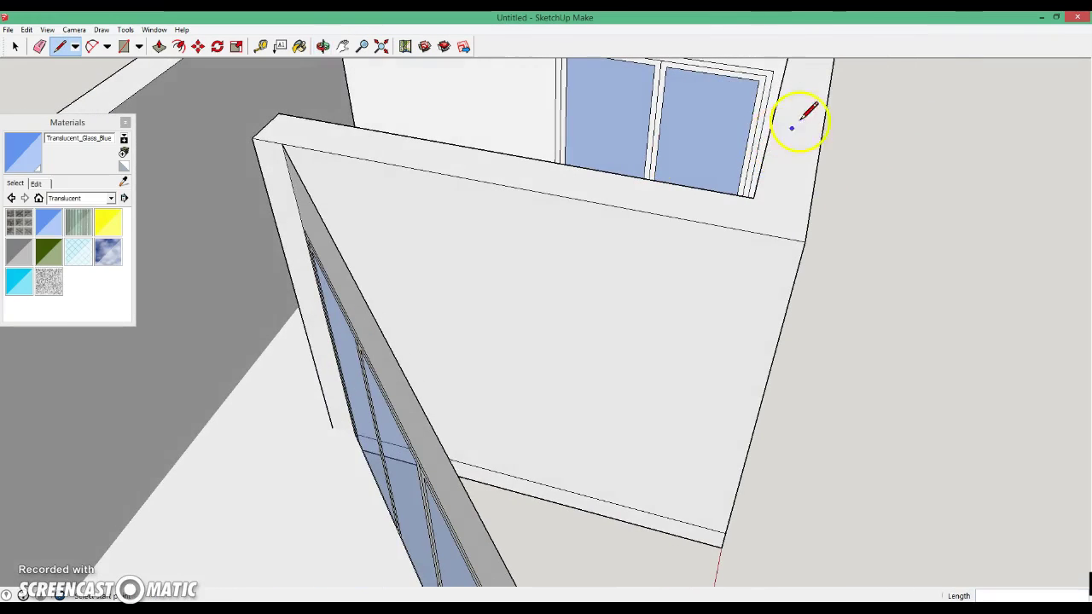
mouse_move(732, 110)
middle_down()
mouse_move(714, 268)
mouse_move(559, 365)
middle_up()
click(719, 446)
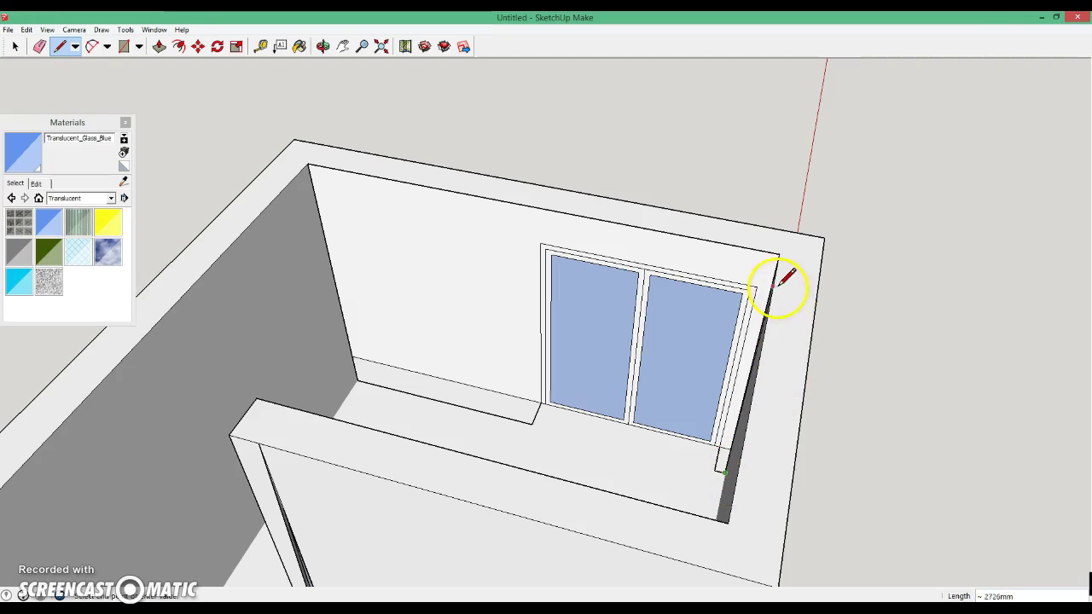
key(Escape)
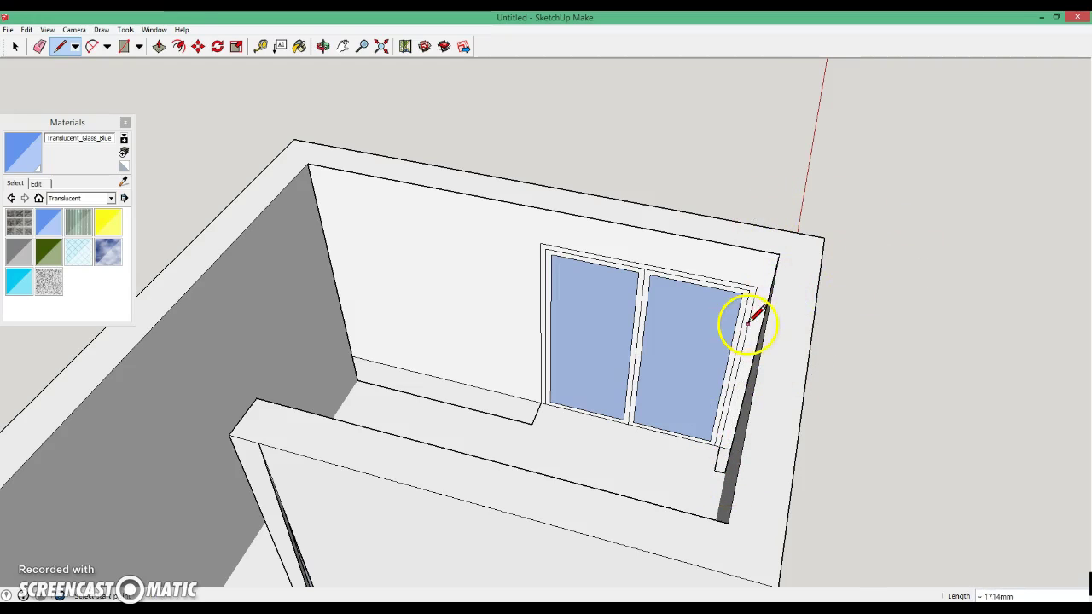
mouse_move(888, 288)
middle_down()
mouse_move(775, 419)
mouse_move(931, 398)
mouse_move(982, 419)
middle_up()
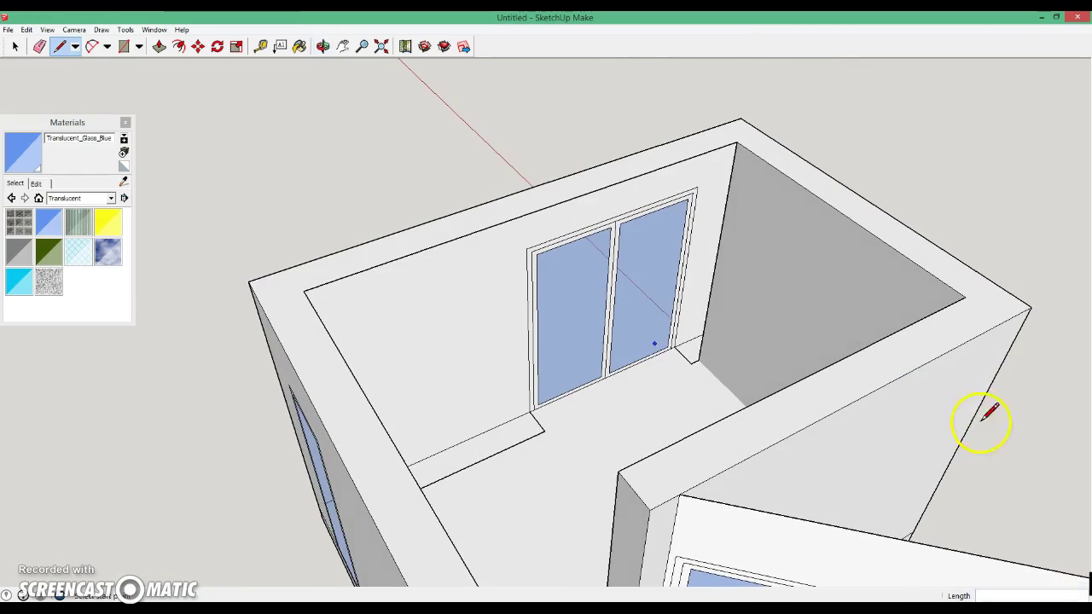
Draw two 2700 mm vertical edges from the door's floor corners up to the top wall edge
click(691, 363)
text(2700)
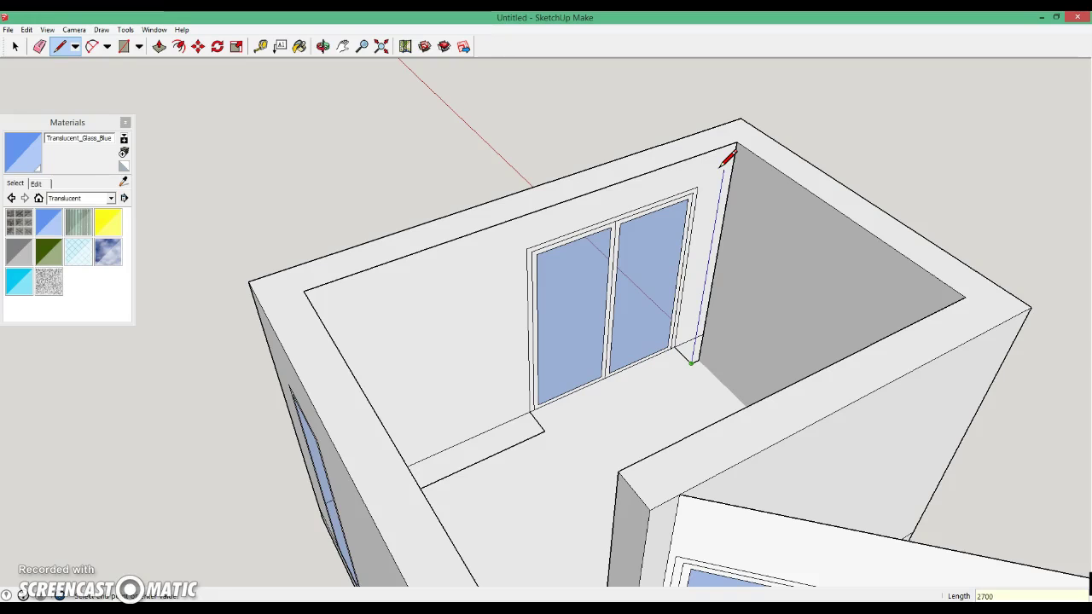
click(723, 162)
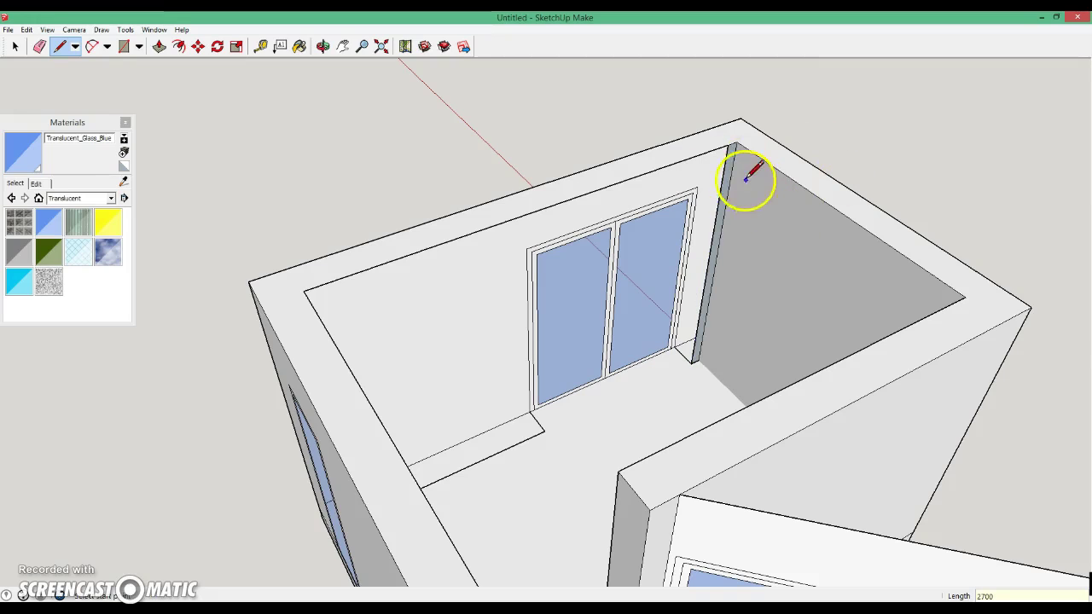
mouse_move(734, 162)
middle_down()
mouse_move(851, 127)
mouse_move(865, 107)
mouse_move(774, 129)
mouse_move(751, 167)
middle_up()
click(649, 341)
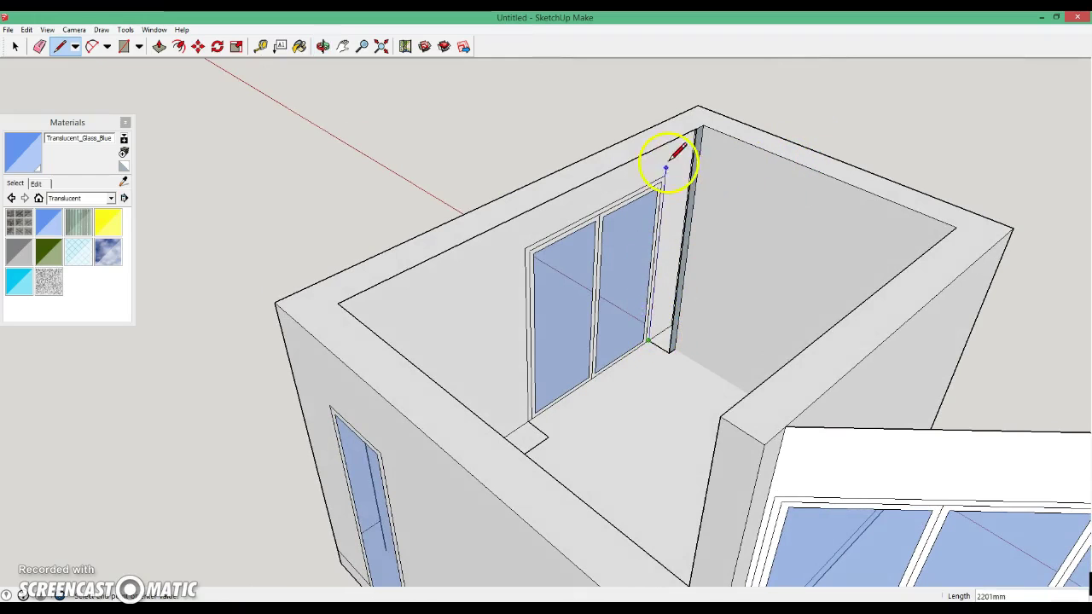
click(698, 128)
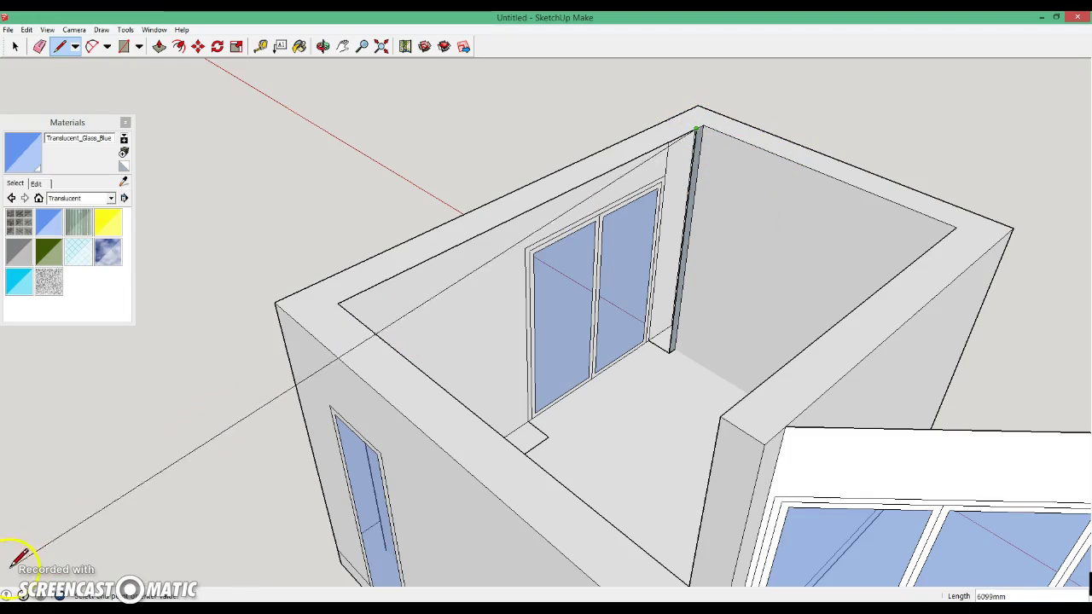